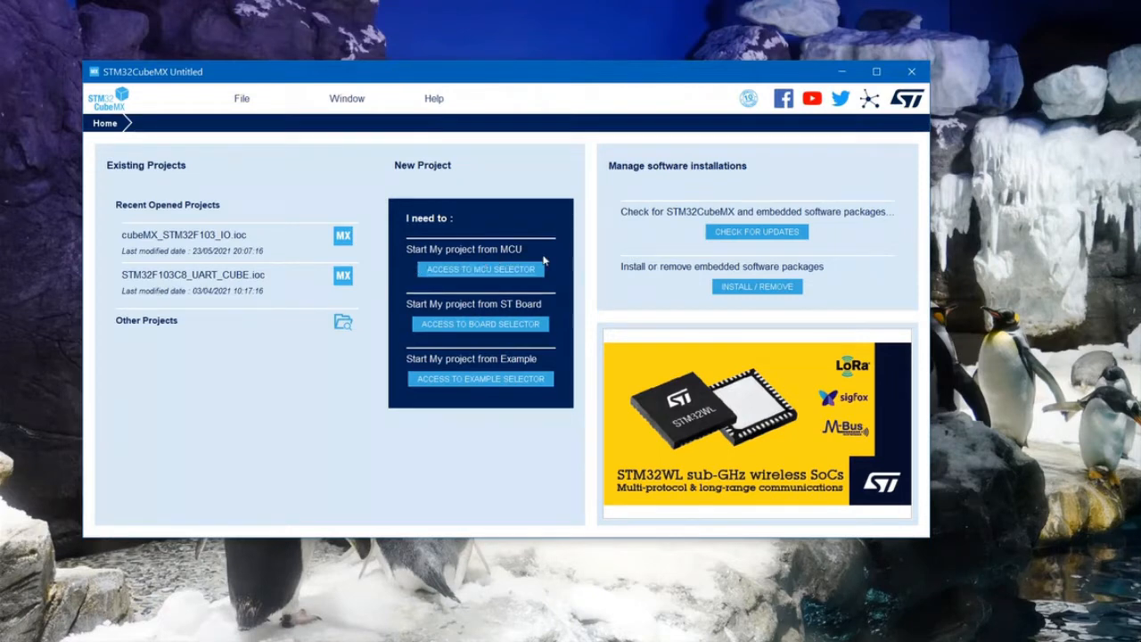
# - Start a new project from the MCU selector and browse the list of available microcontrollers
pyautogui.click(426, 274)
pyautogui.click(485, 272)
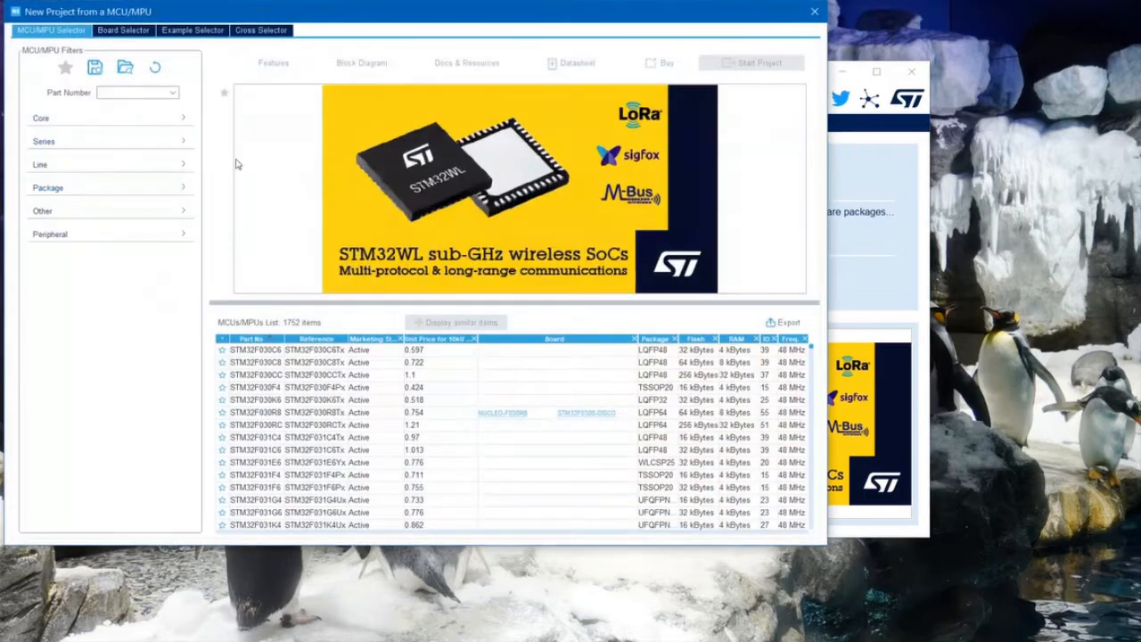
pyautogui.moveTo(296, 12); pyautogui.dragTo(385, 64)
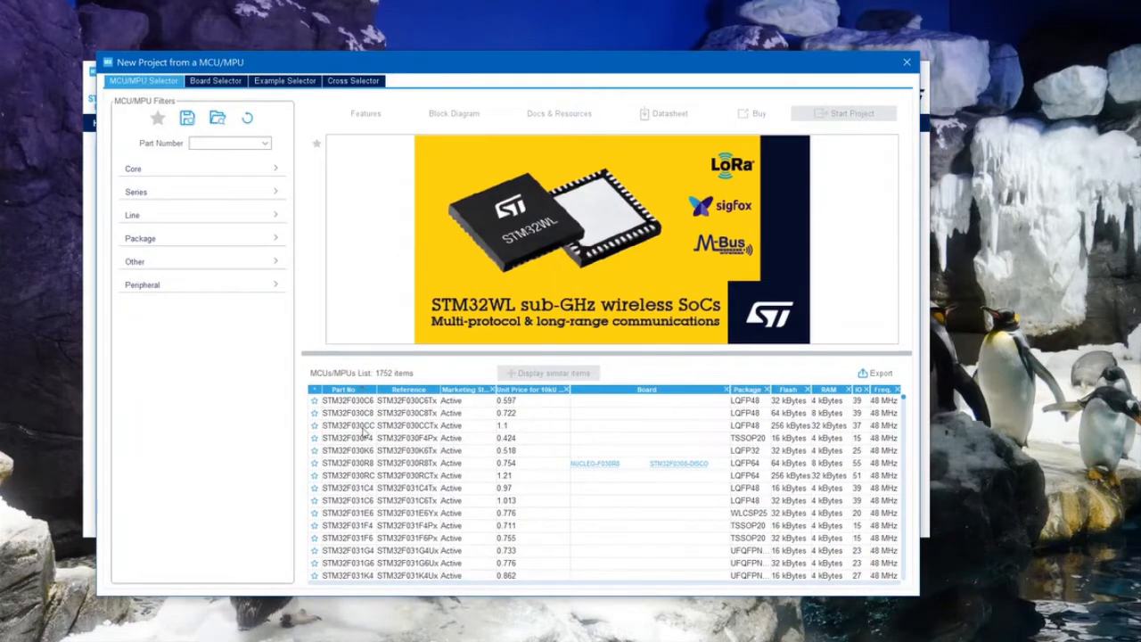
pyautogui.scroll(-3, 369, 420)
pyautogui.scroll(-6, 357, 420)
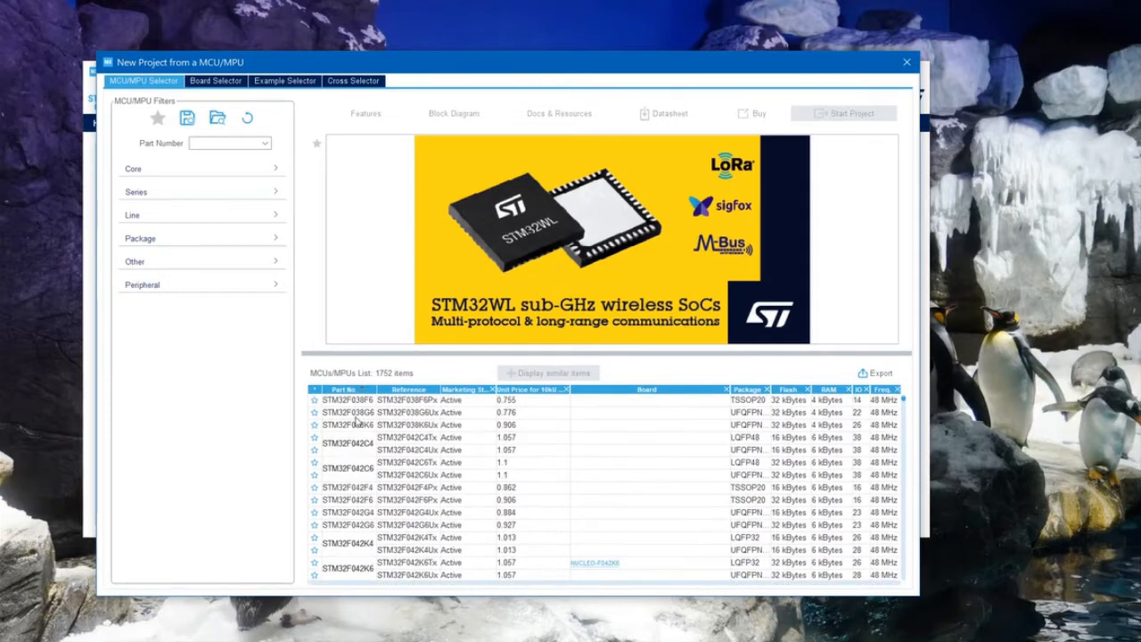
pyautogui.scroll(9, 352, 426)
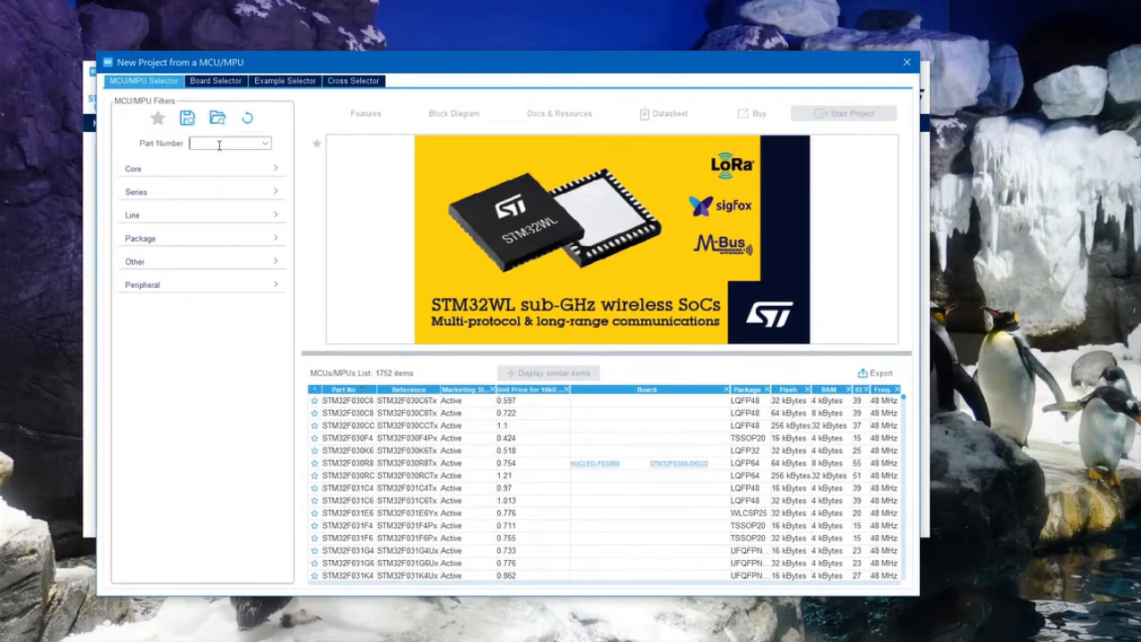
# - Filter the microcontrollers by part number STM32F103C8, select that part and start a project with it
pyautogui.write('STM32F103C')
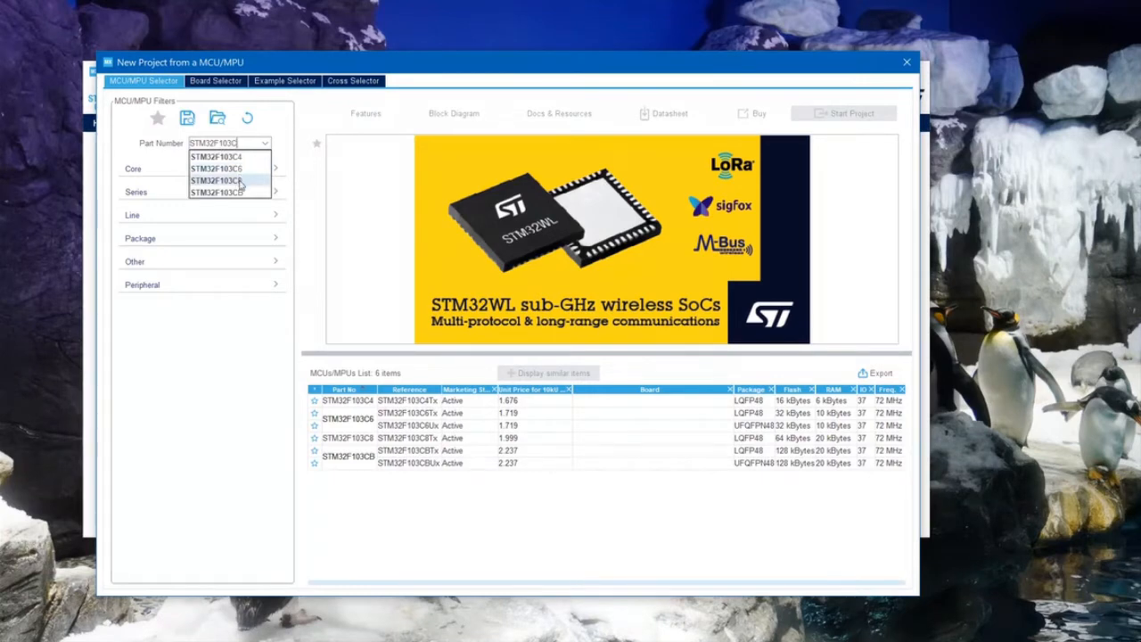
pyautogui.write('8')
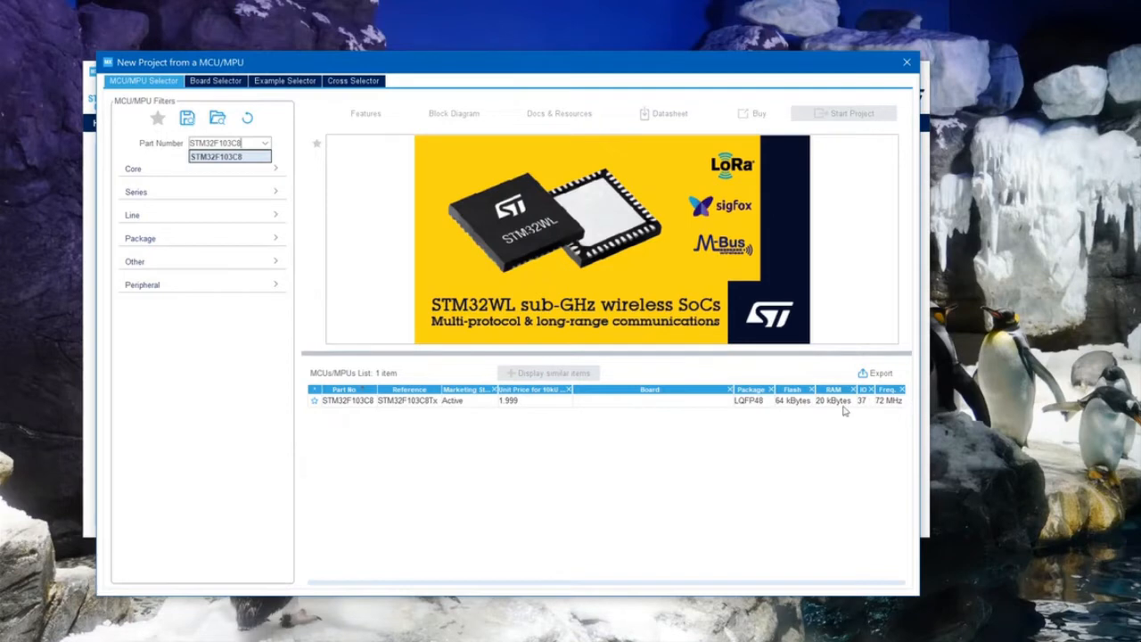
pyautogui.click(352, 402)
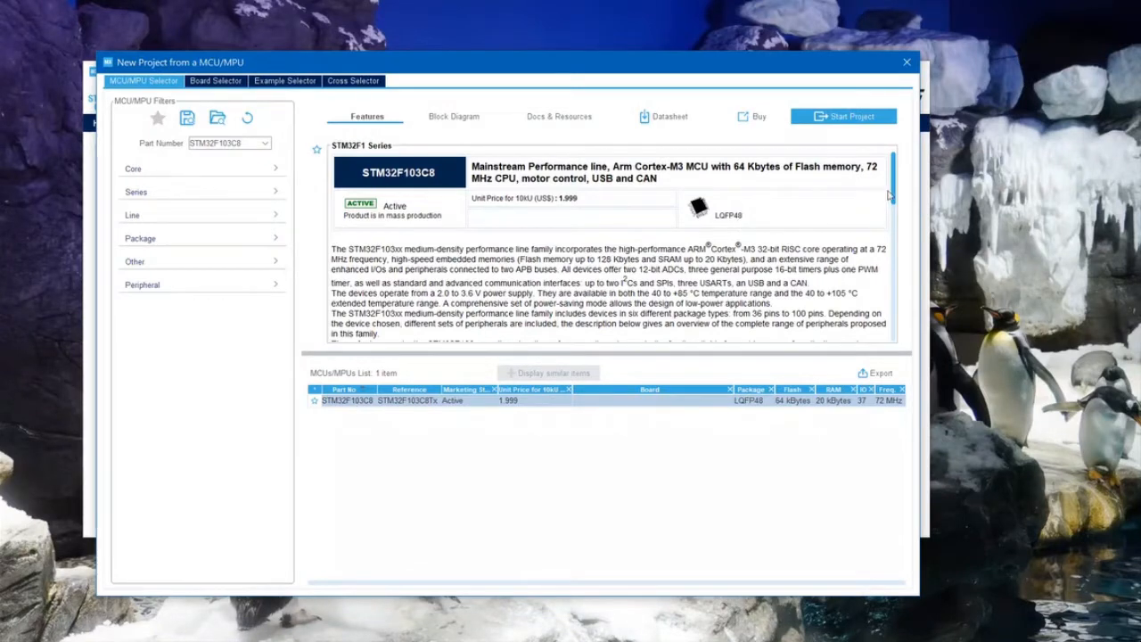
pyautogui.moveTo(894, 202)
pyautogui.mouseDown()
pyautogui.moveTo(876, 366)
pyautogui.moveTo(878, 210)
pyautogui.mouseUp()
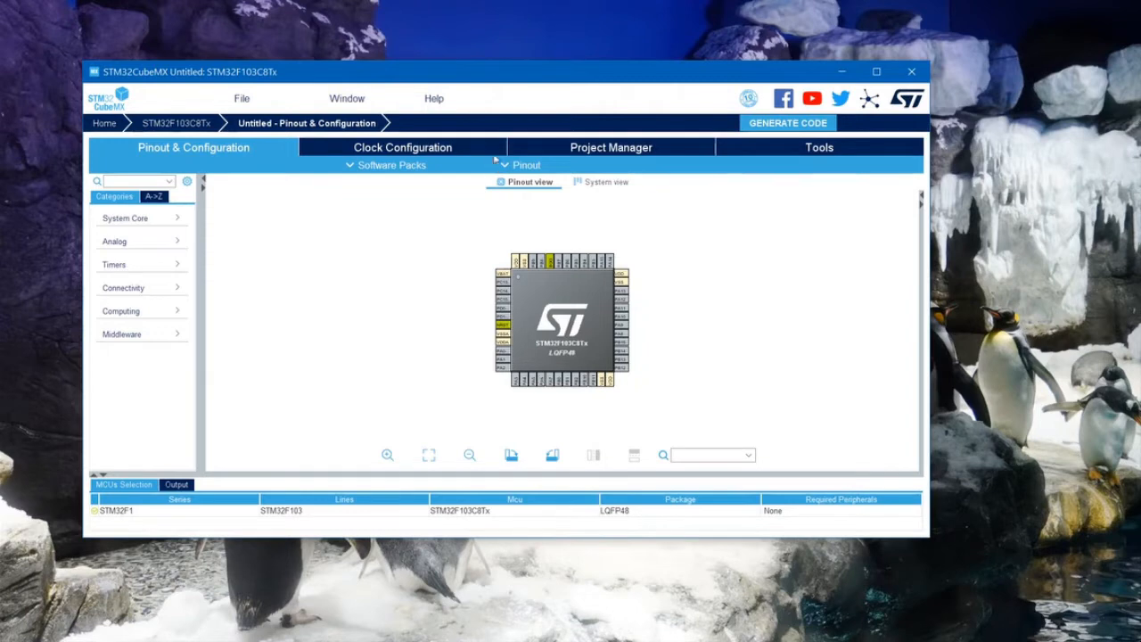
# - Maximize the project window and set the RCC High Speed Clock (HSE) to Crystal/Ceramic Resonator
pyautogui.doubleClick(601, 78)
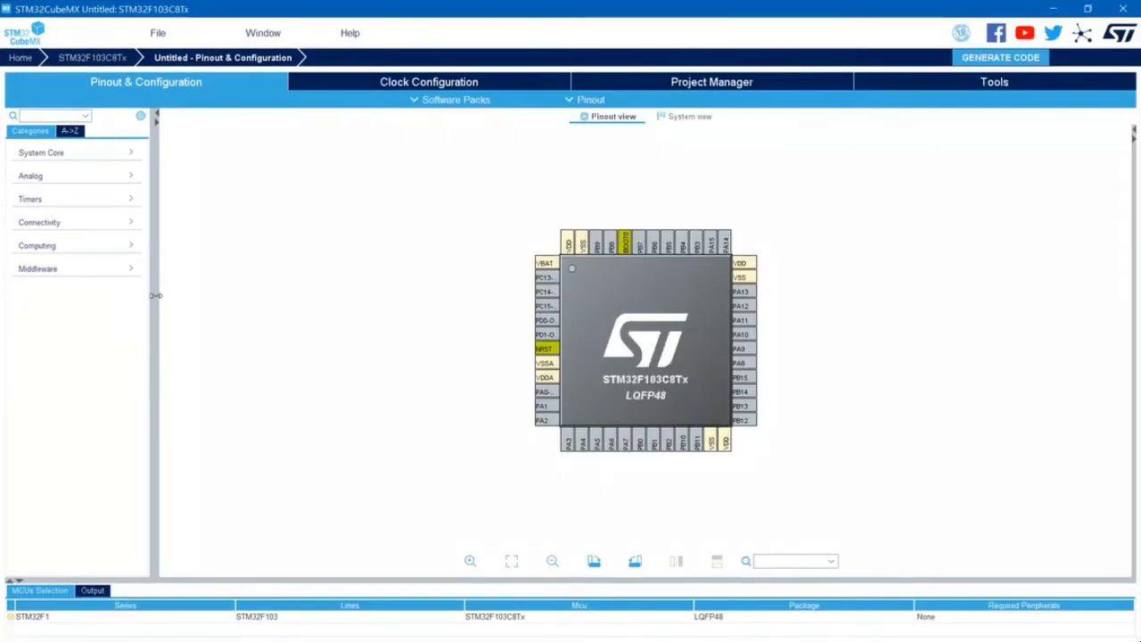
pyautogui.moveTo(155, 295); pyautogui.dragTo(329, 295)
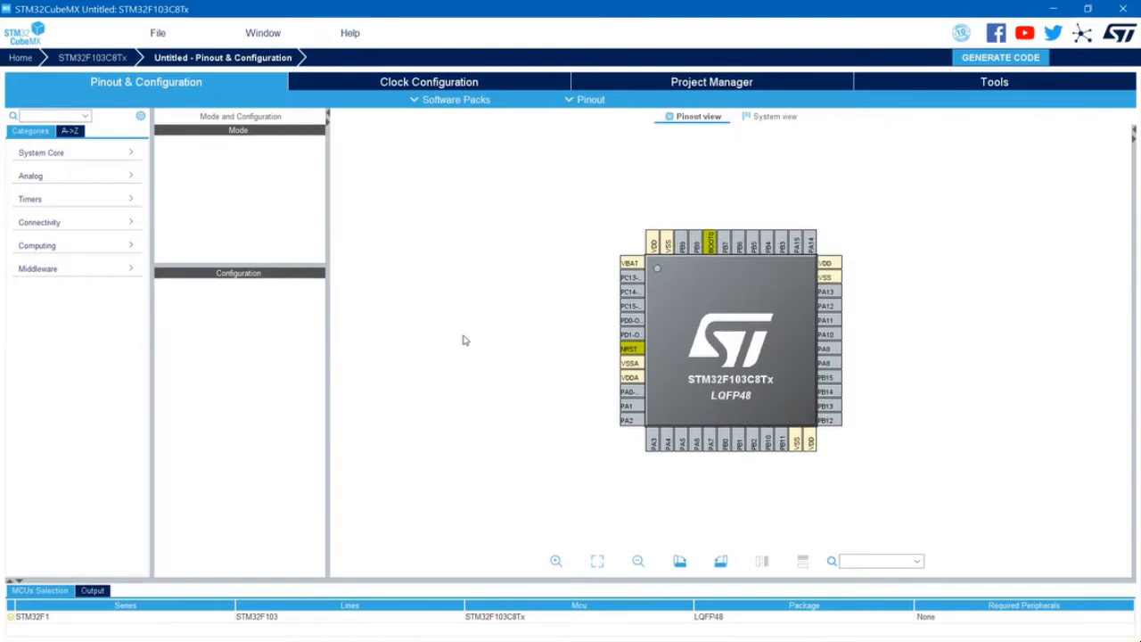
pyautogui.click(133, 158)
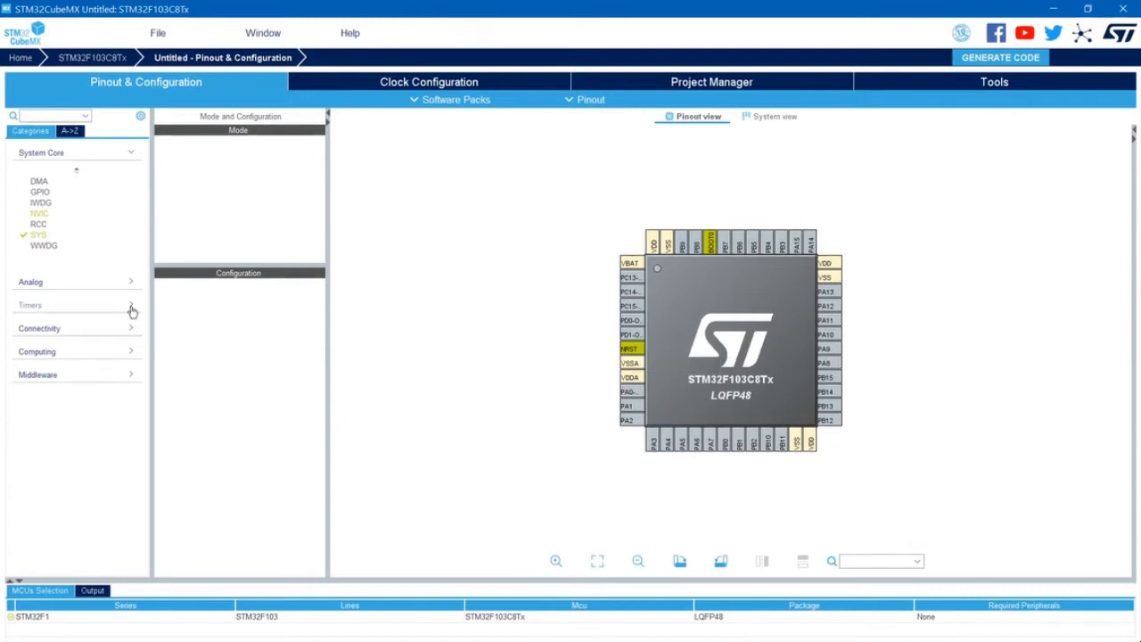
pyautogui.click(38, 224)
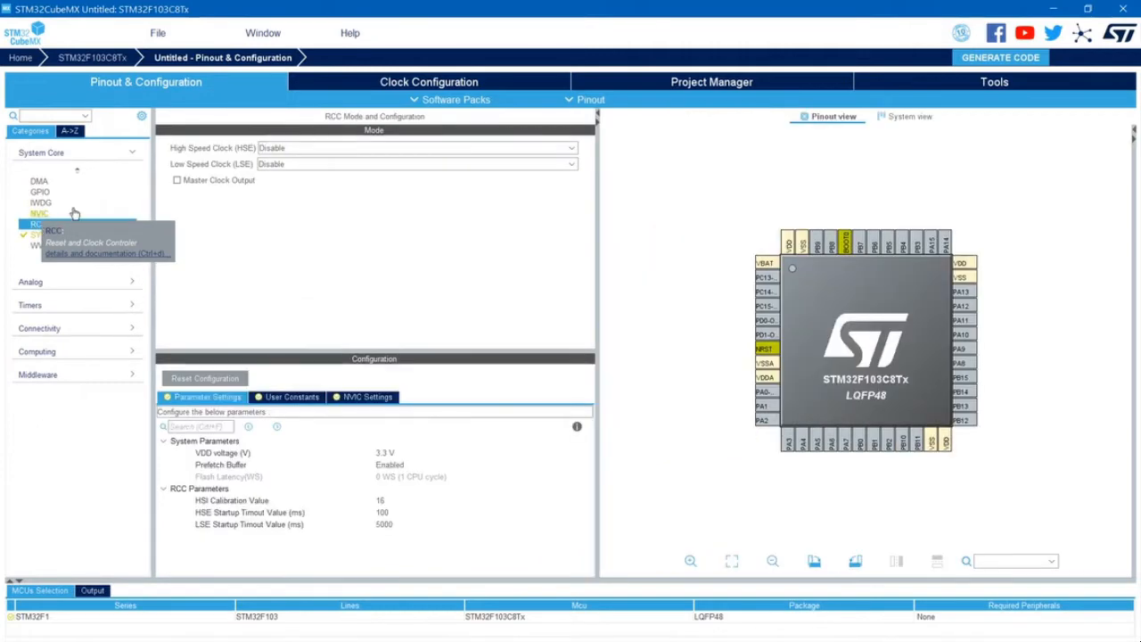
pyautogui.click(571, 152)
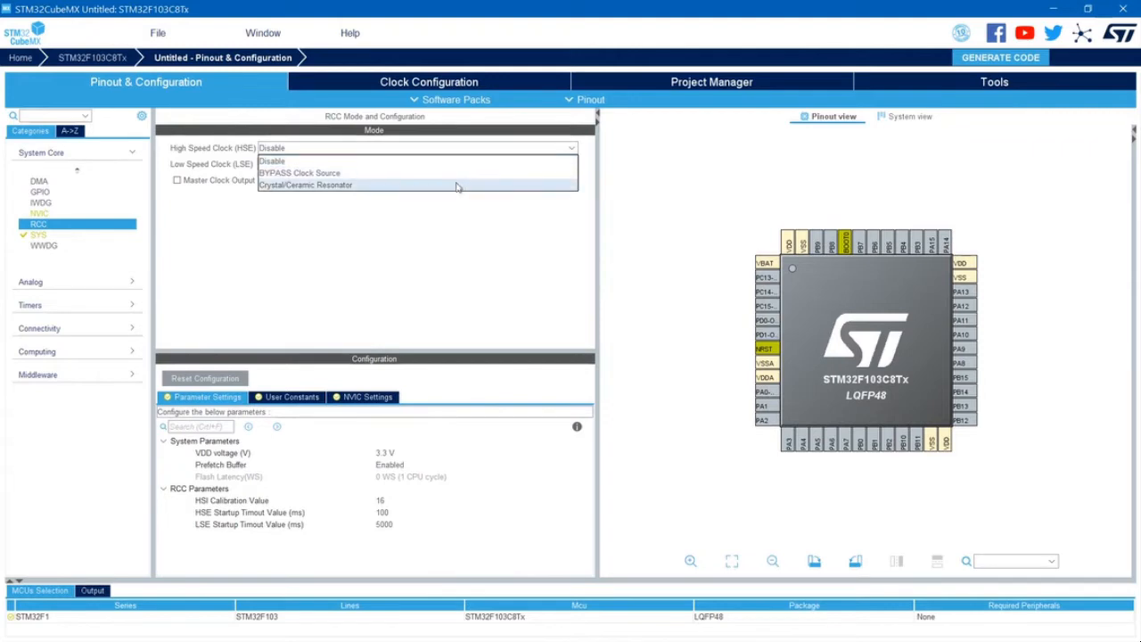
pyautogui.click(327, 186)
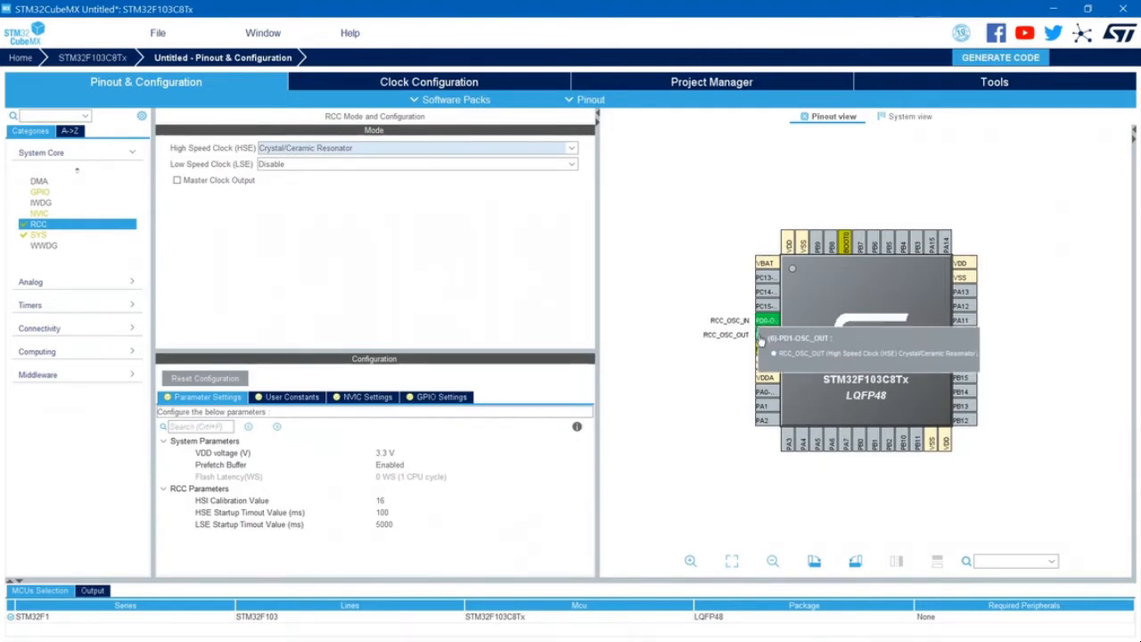
# - Switch the High Speed Clock (HSE) to Disable, and restore it to Crystal/Ceramic Resonator
pyautogui.click(567, 150)
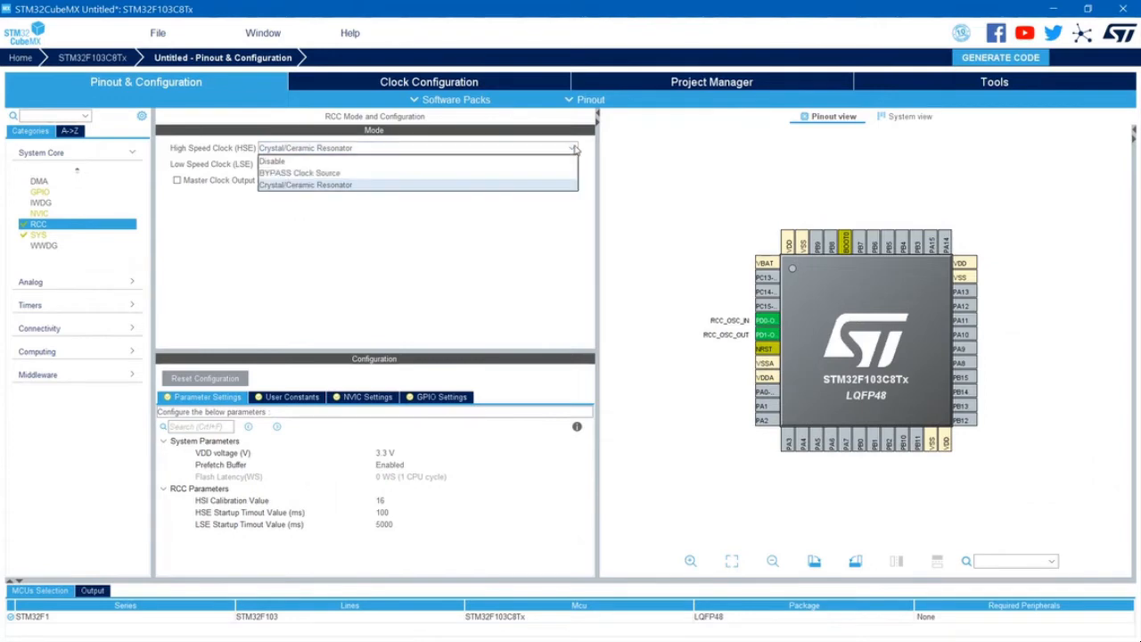
pyautogui.click(422, 164)
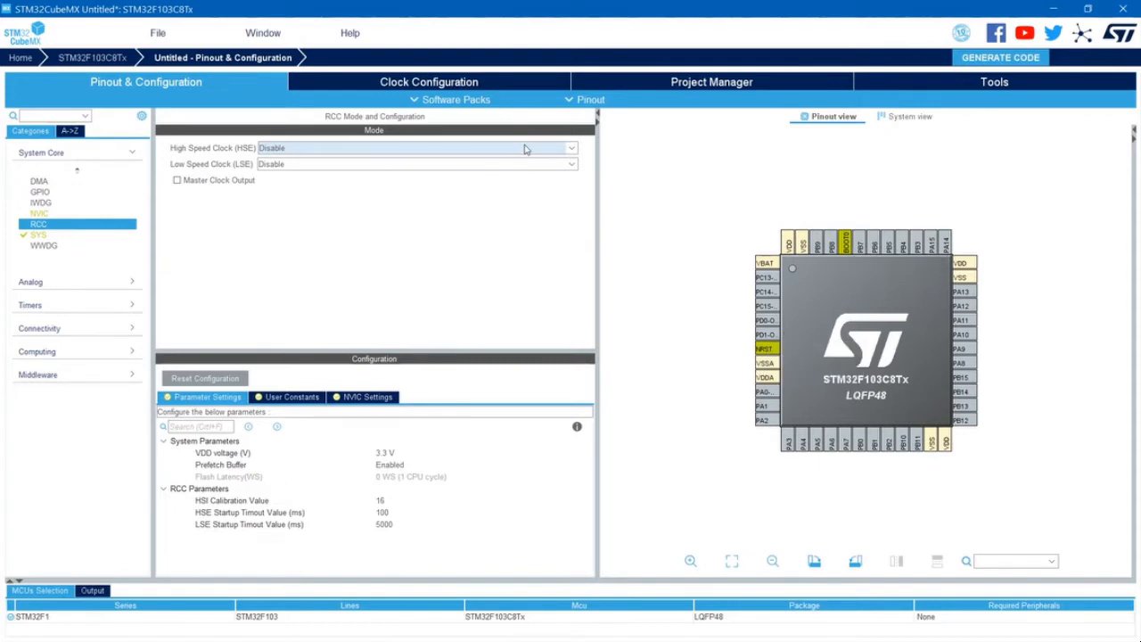
pyautogui.click(572, 149)
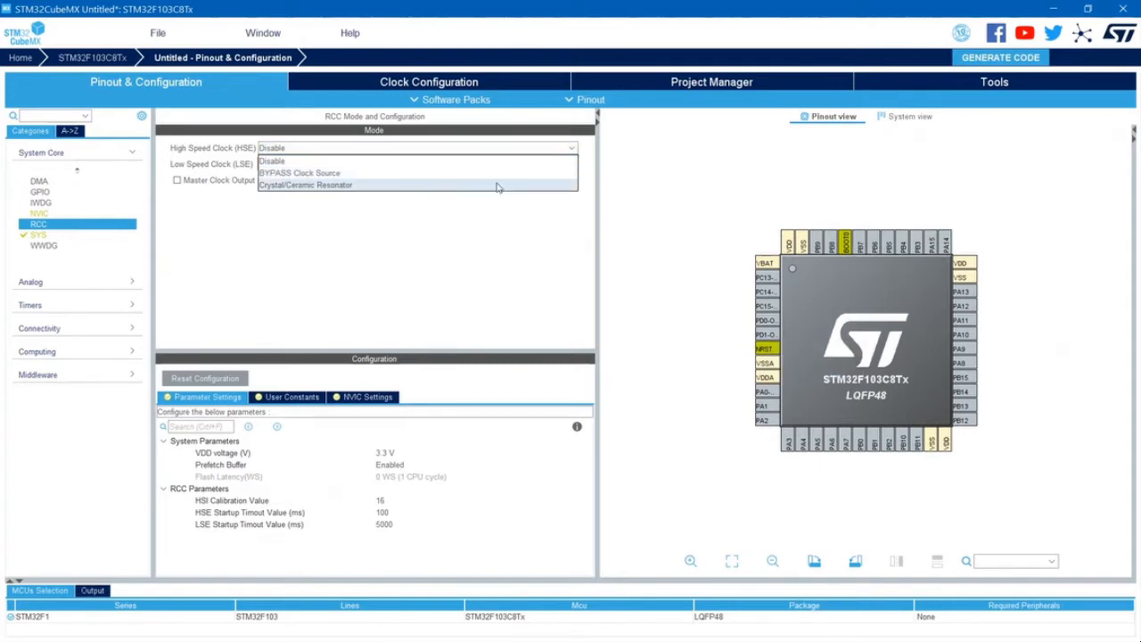
pyautogui.click(495, 186)
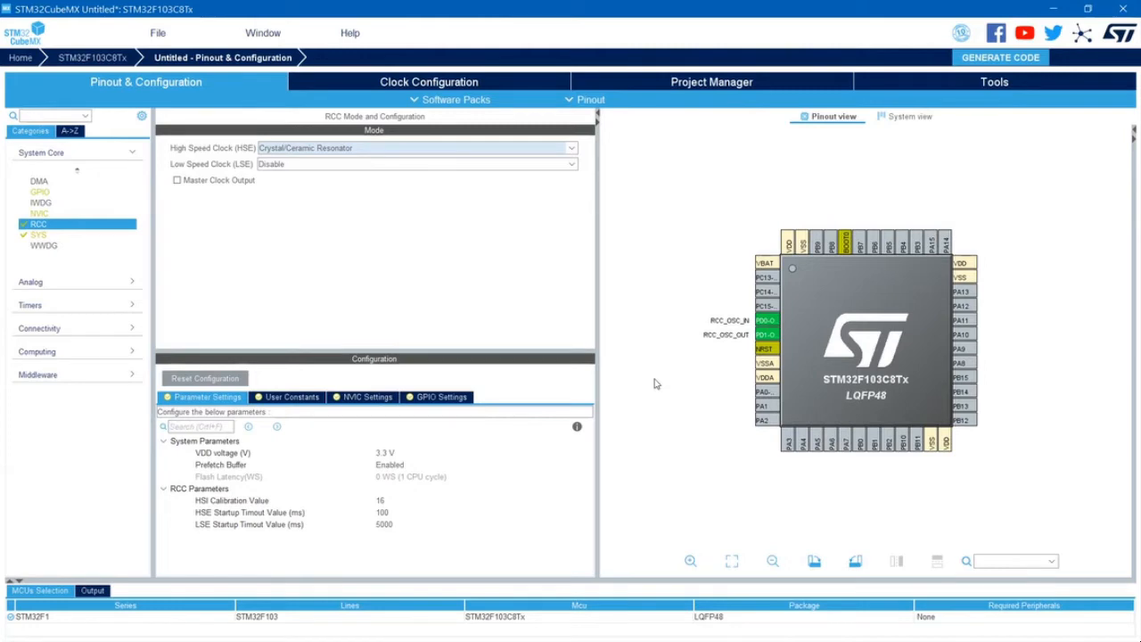
# - Assign GPIO_Output to pin PC13 and GPIO_Input to pin PB0 on the chip pinout
pyautogui.click(767, 281)
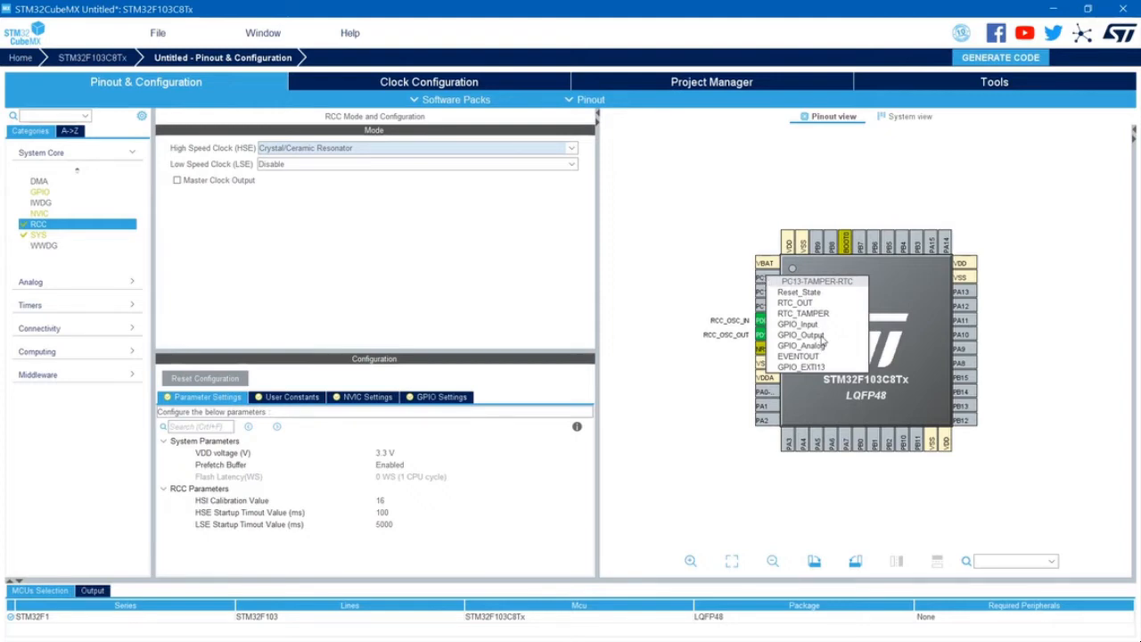
pyautogui.click(818, 335)
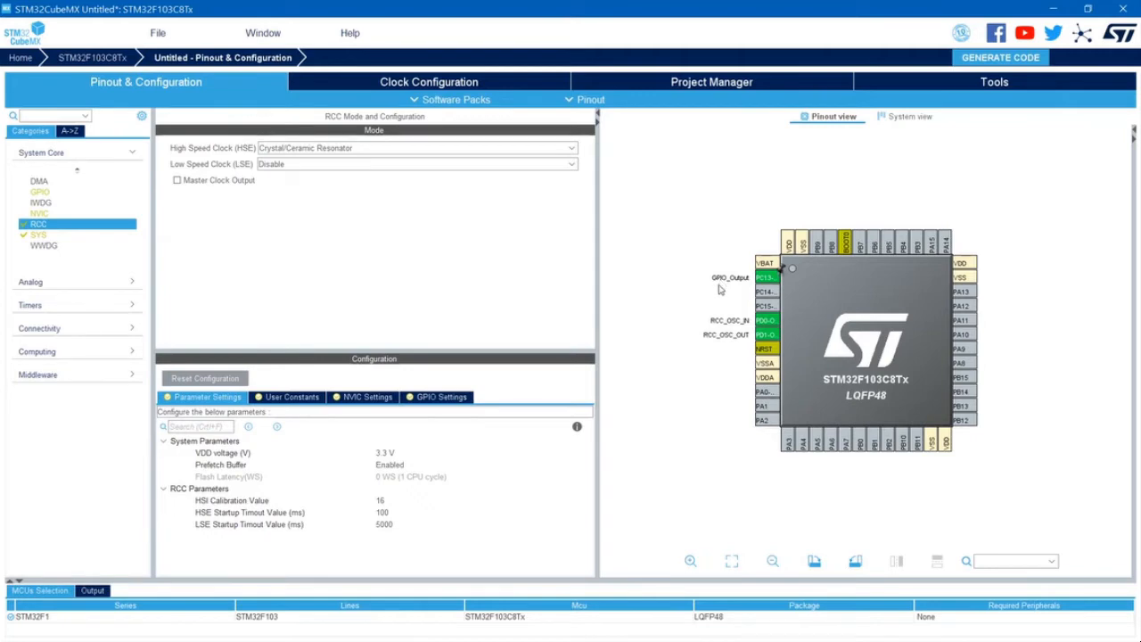
pyautogui.click(860, 443)
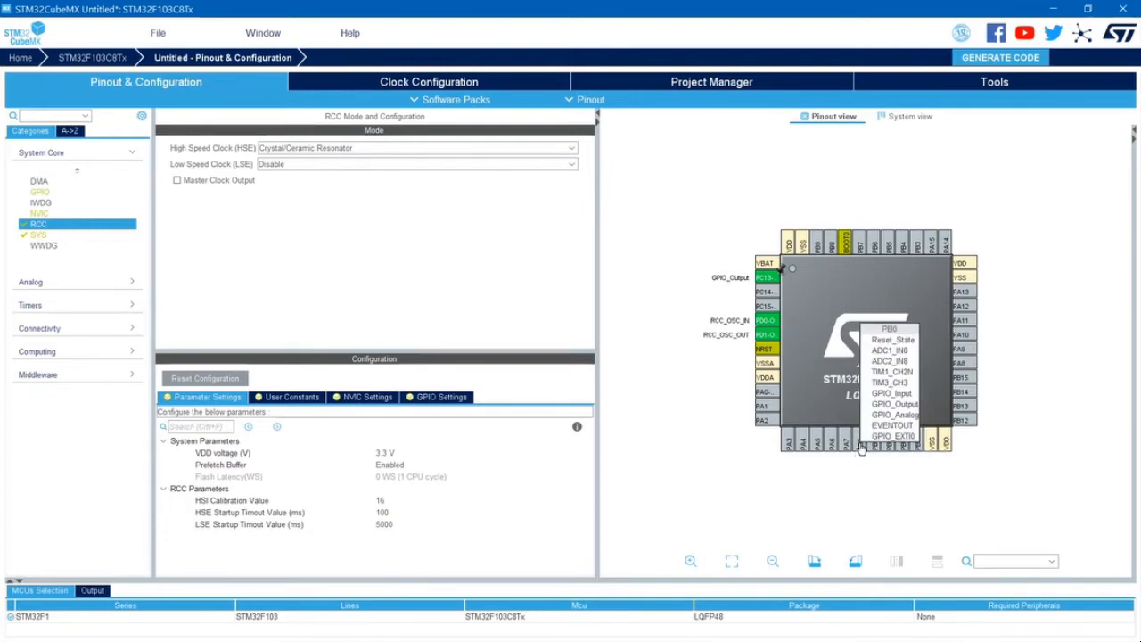
pyautogui.click(894, 393)
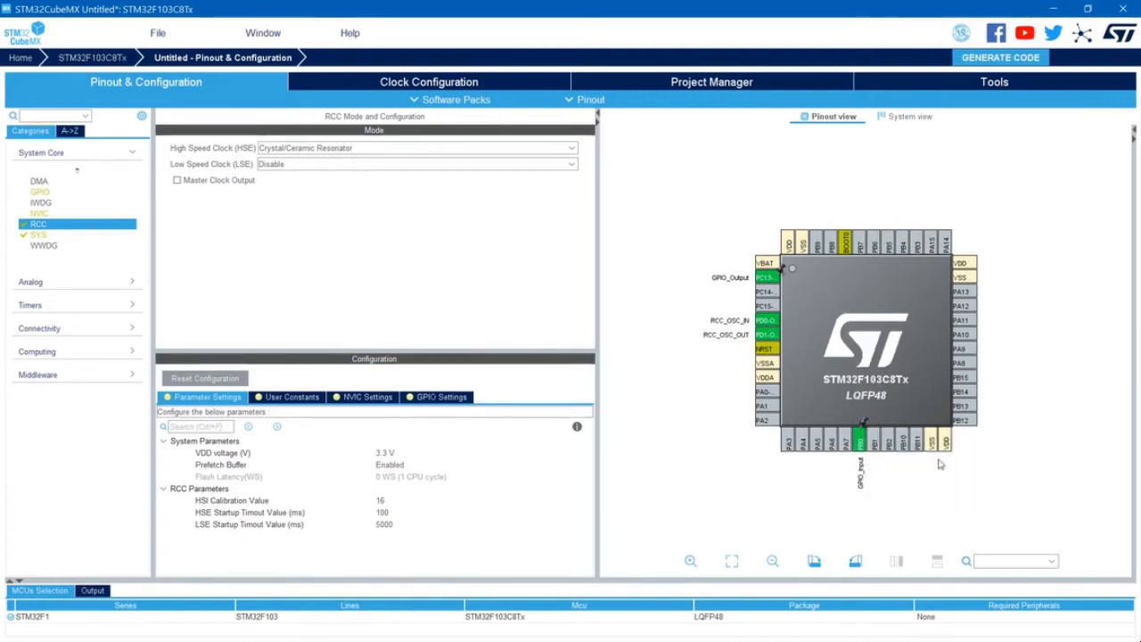
# - Return pin PB0 to Reset_State and assign GPIO_Input to it again
pyautogui.click(862, 439)
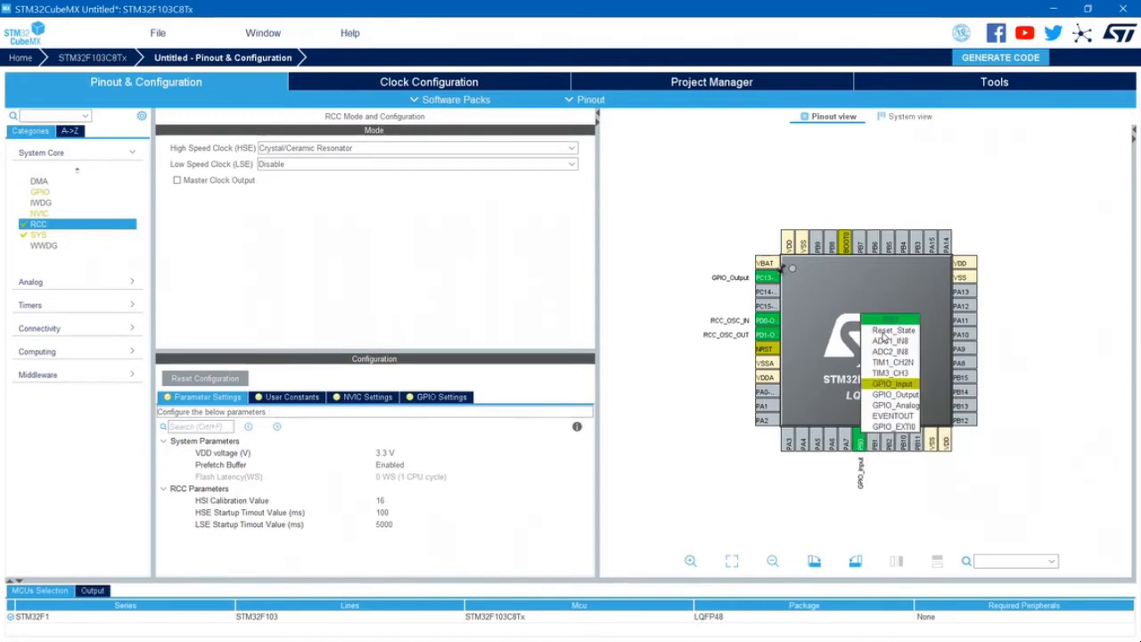
pyautogui.click(884, 340)
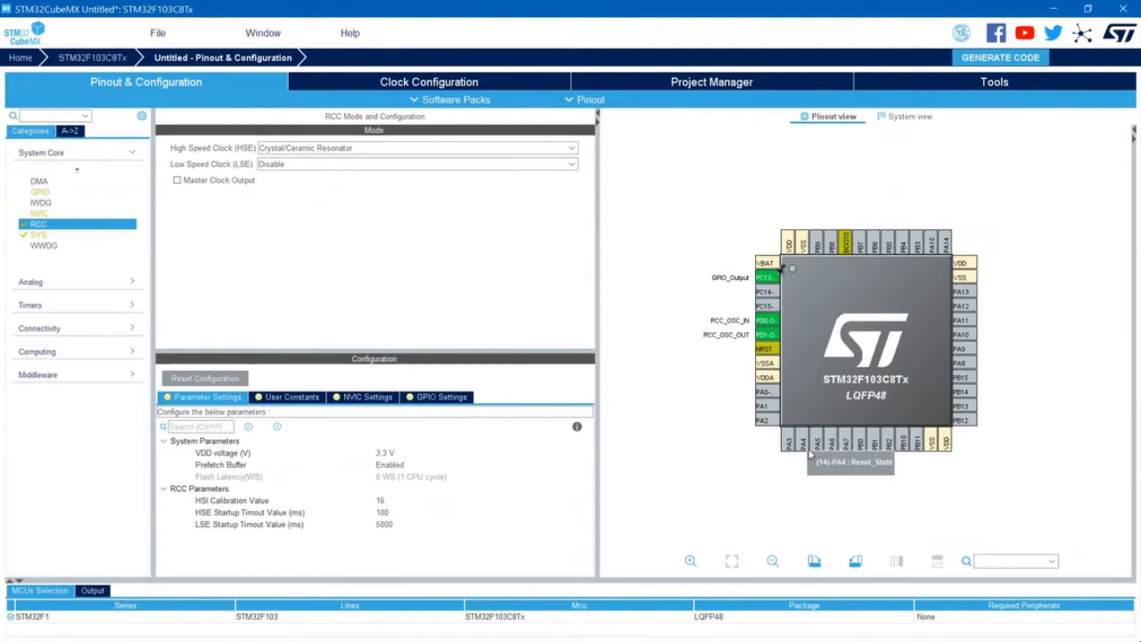
pyautogui.click(860, 439)
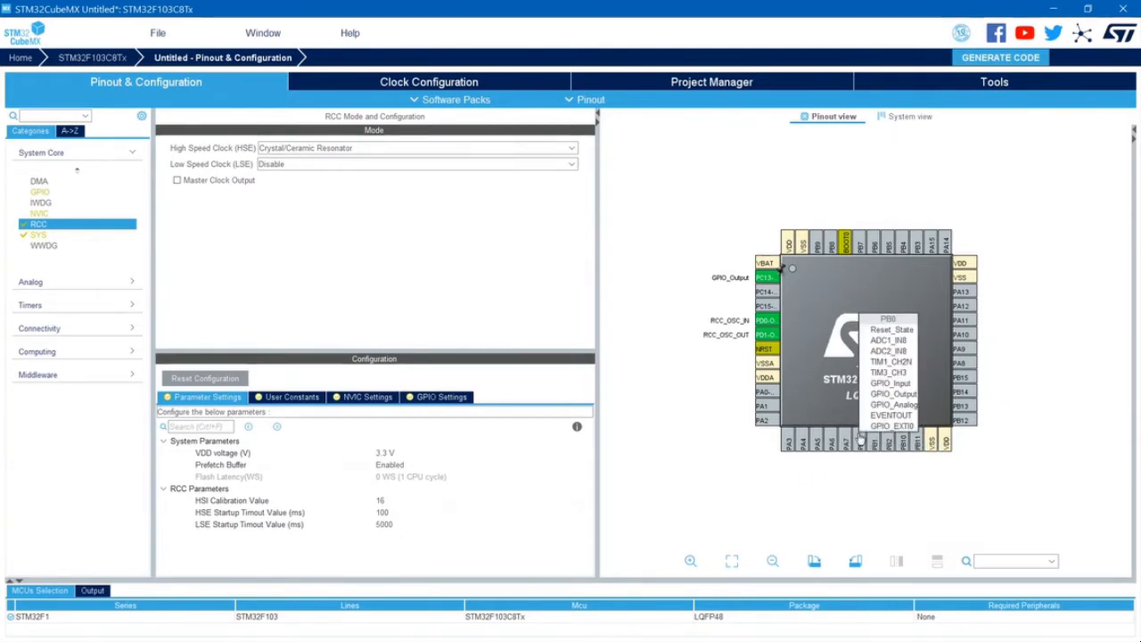
pyautogui.click(893, 383)
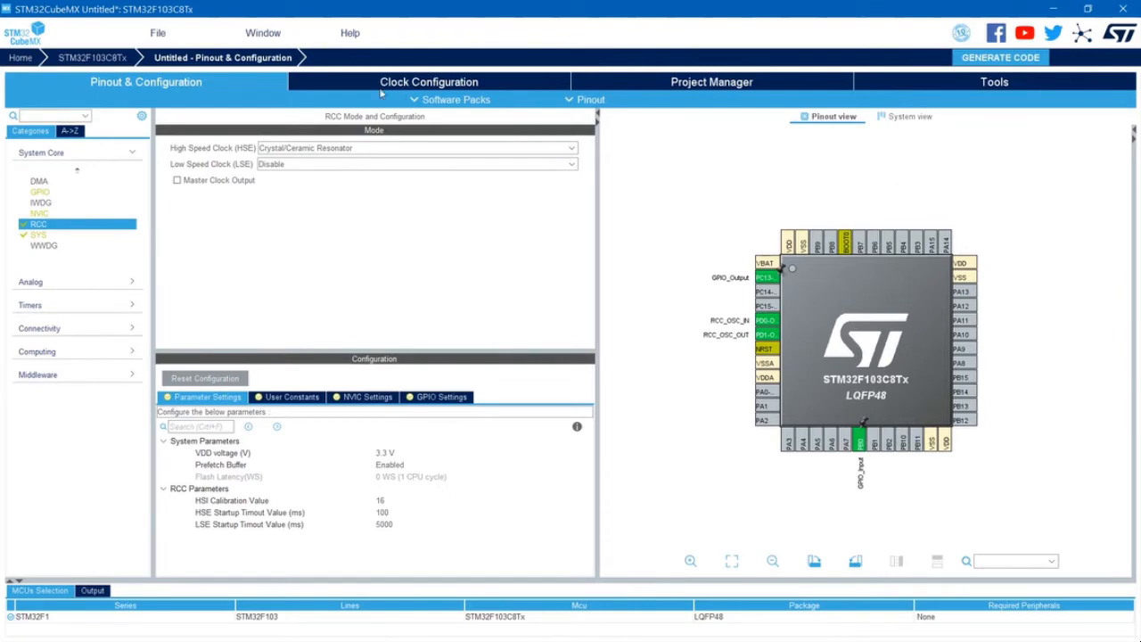
# - In the clock configuration, choose HSE as the PLL source and PLLCLK as the system clock source
pyautogui.click(434, 84)
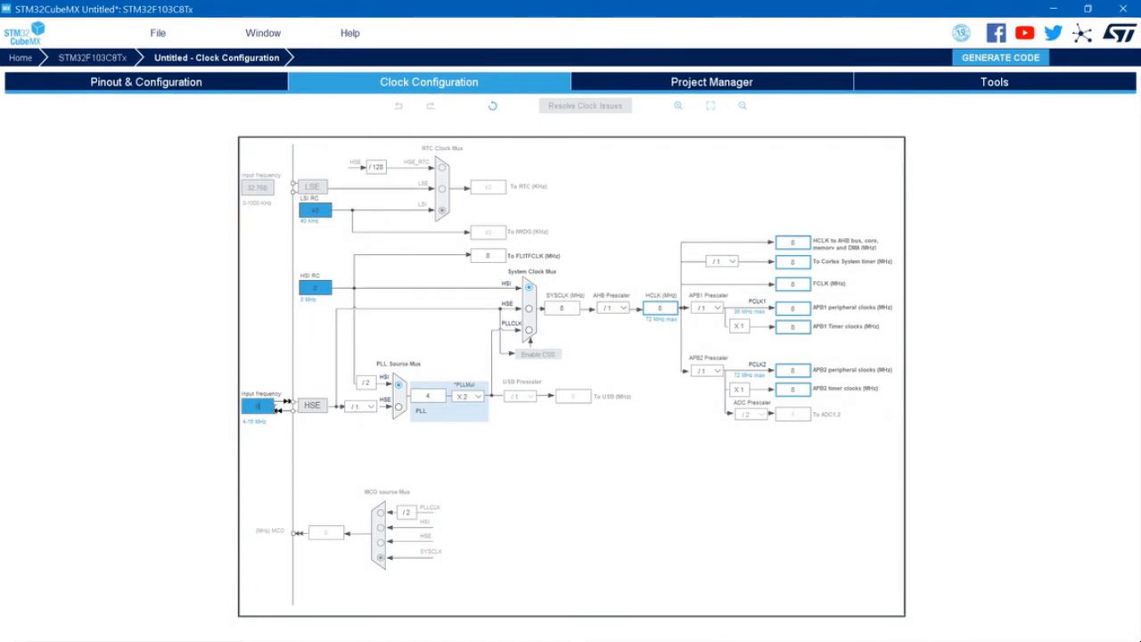
pyautogui.click(399, 408)
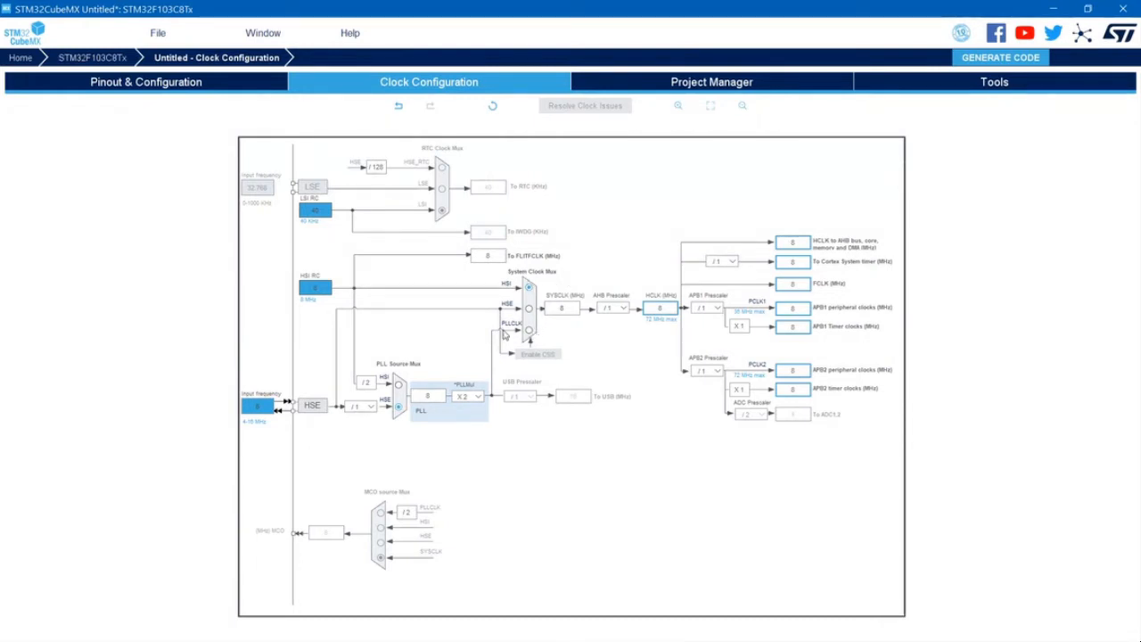
pyautogui.click(528, 332)
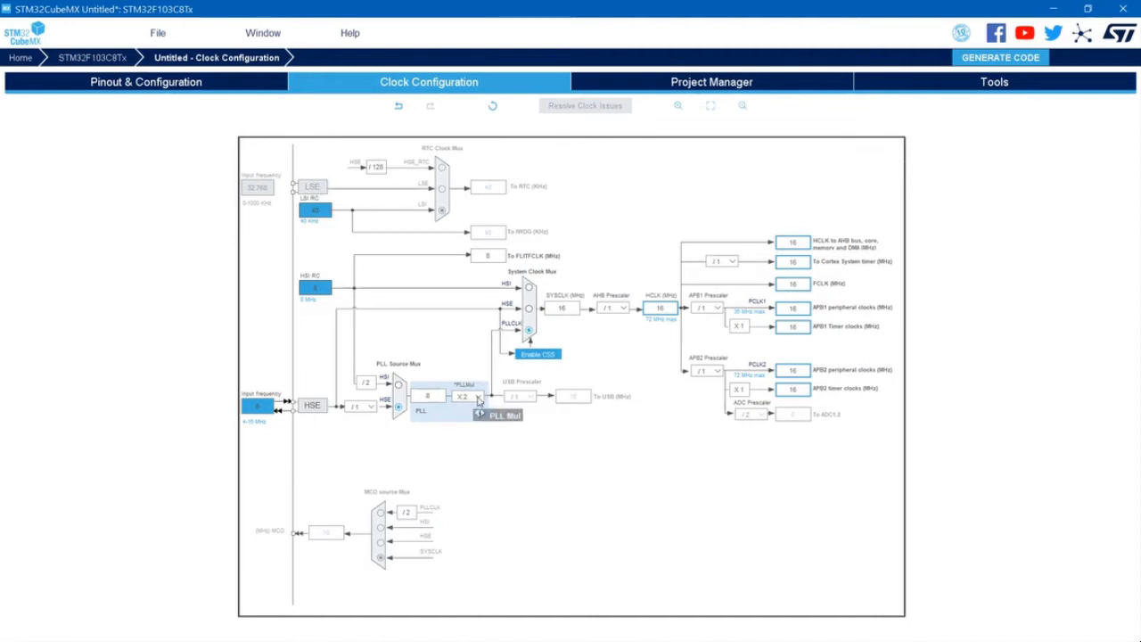
# - Set the PLL multiplier to X9 and the APB1 prescaler to /2
pyautogui.click(477, 396)
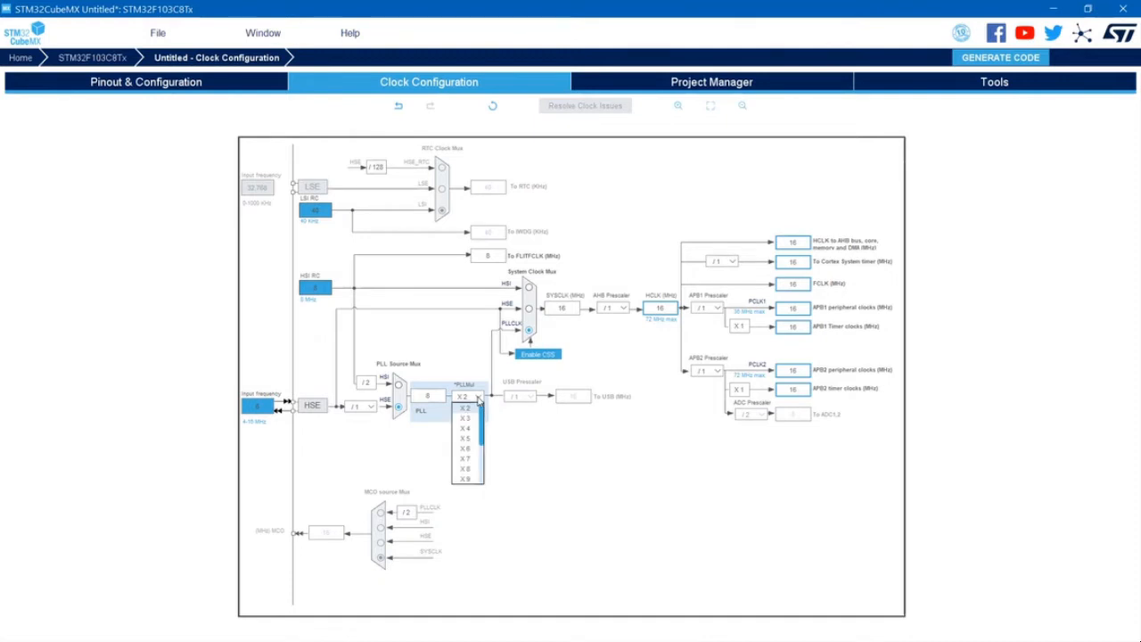
pyautogui.click(466, 478)
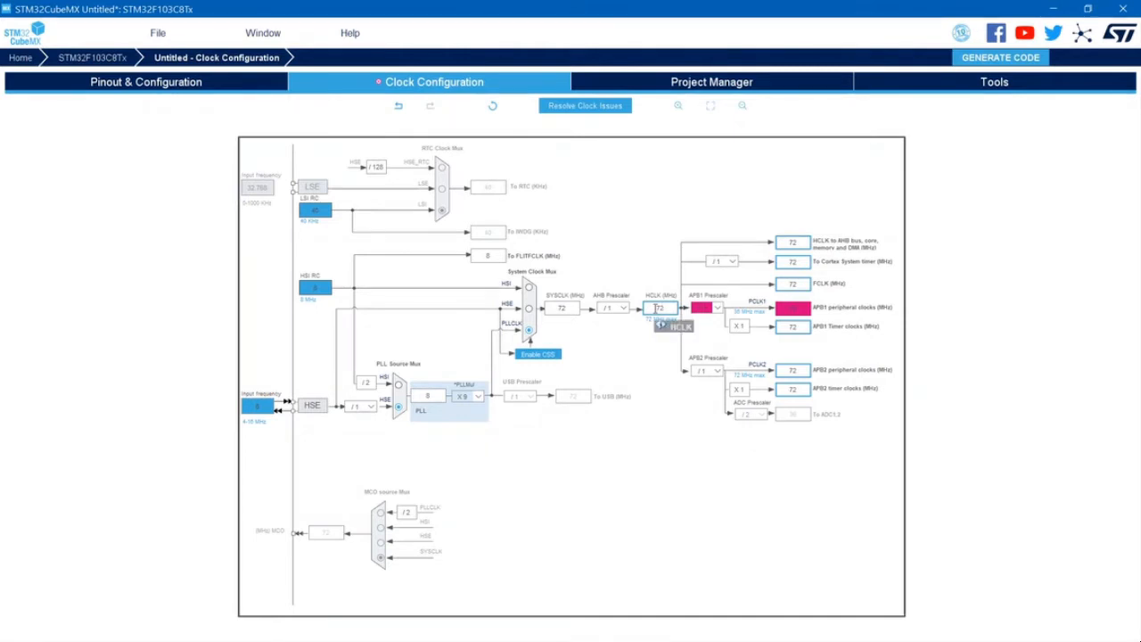
pyautogui.click(717, 307)
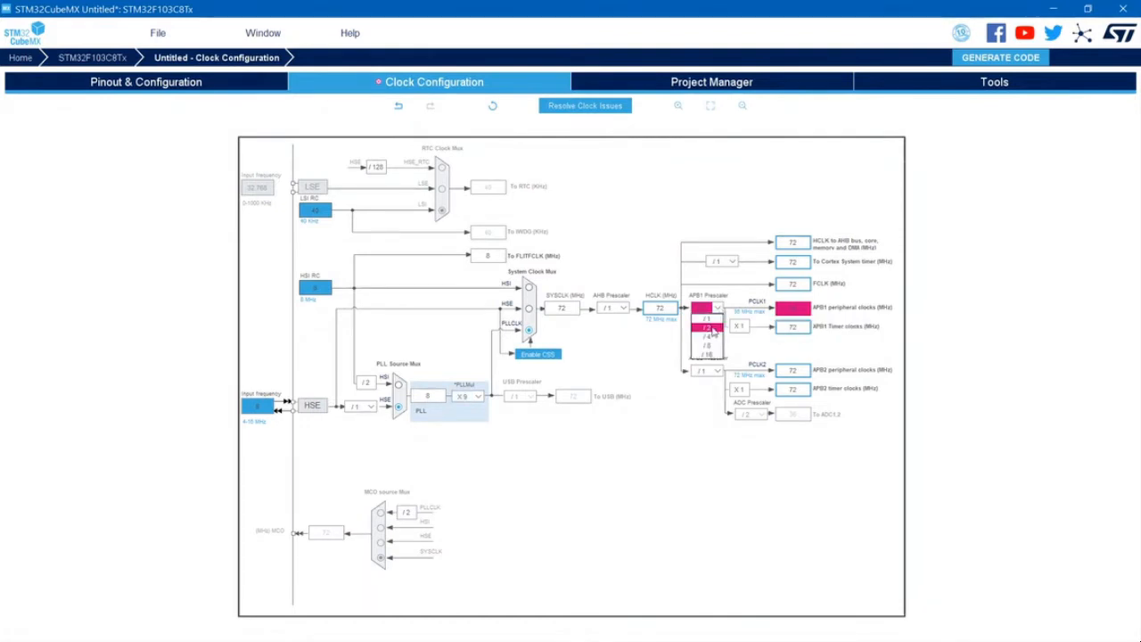
pyautogui.click(709, 327)
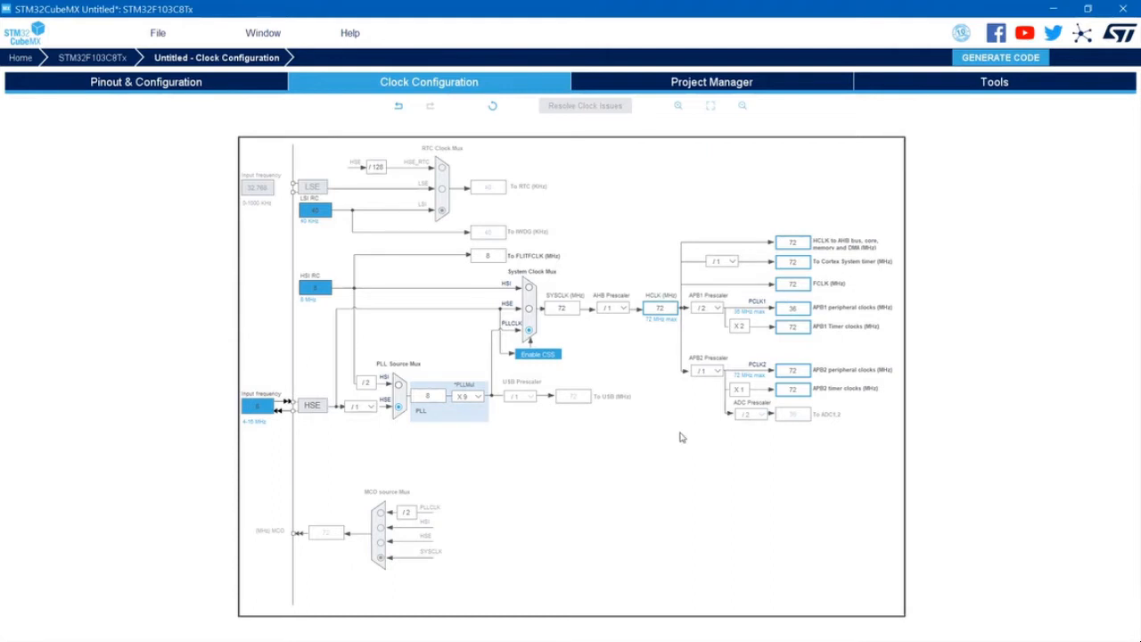
# - Set the APB1 prescaler to /1 and run the automatic resolution of clock issues
pyautogui.click(717, 309)
pyautogui.click(711, 319)
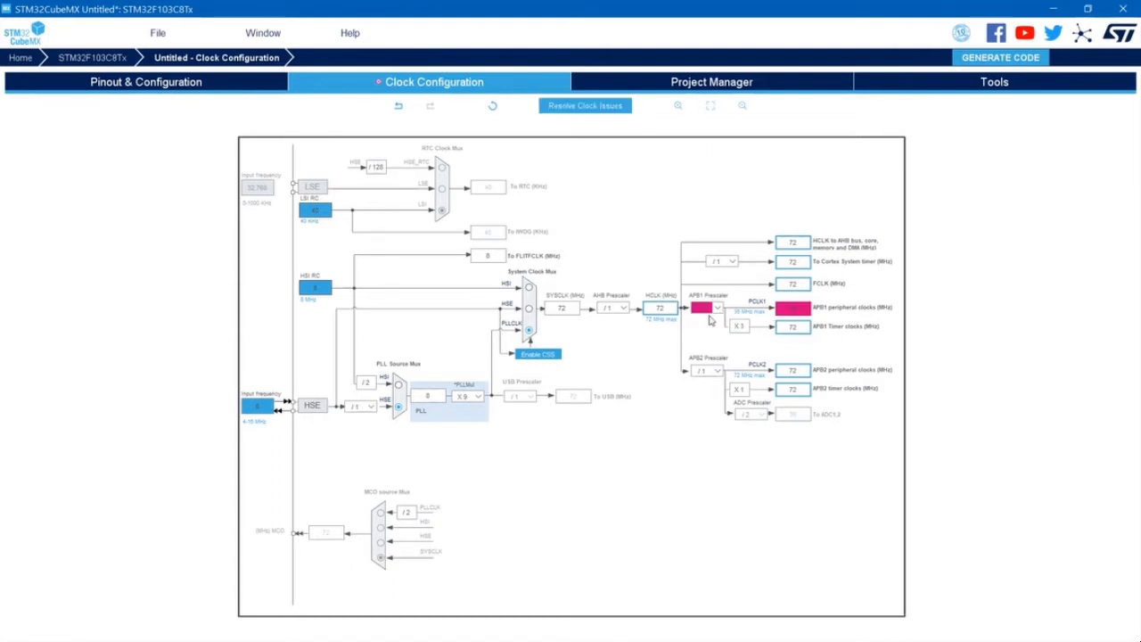
pyautogui.click(718, 308)
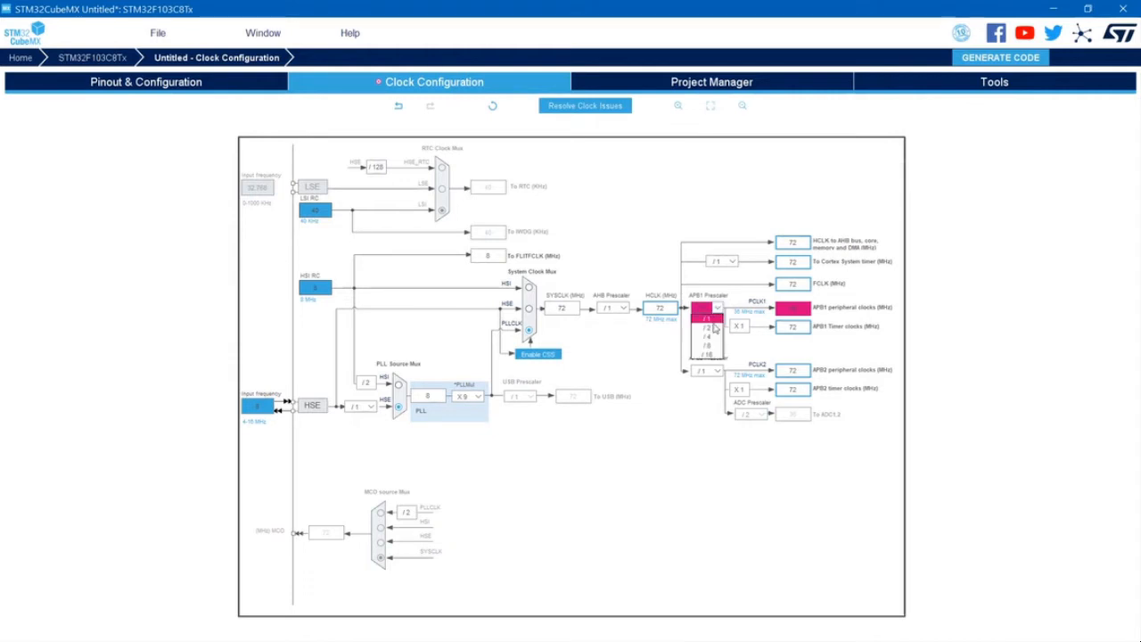
pyautogui.click(717, 310)
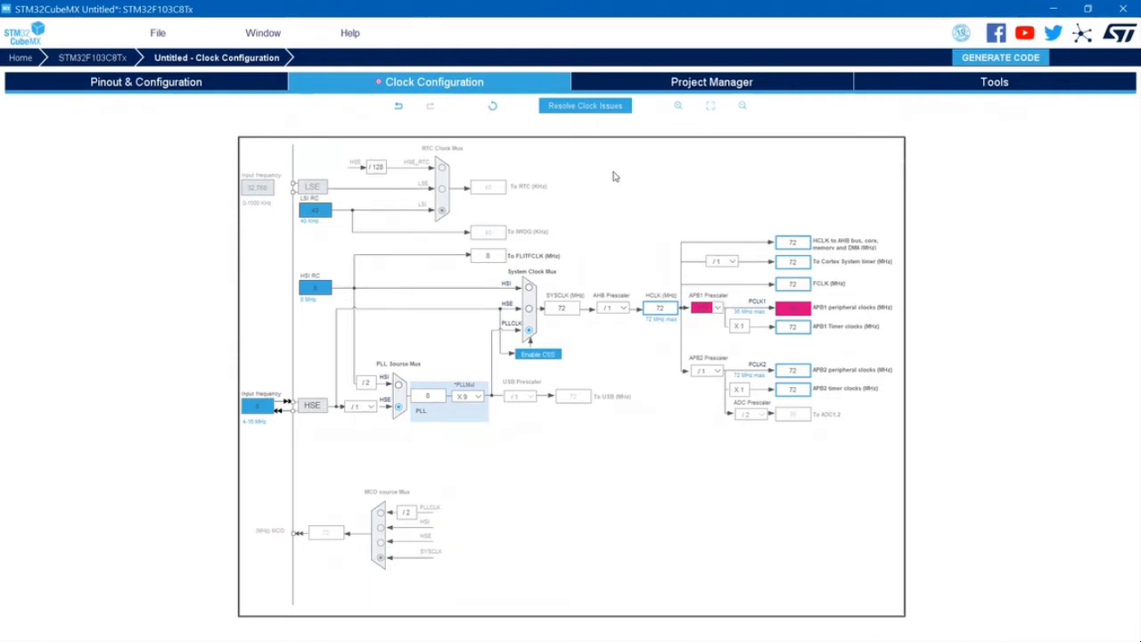
pyautogui.click(587, 106)
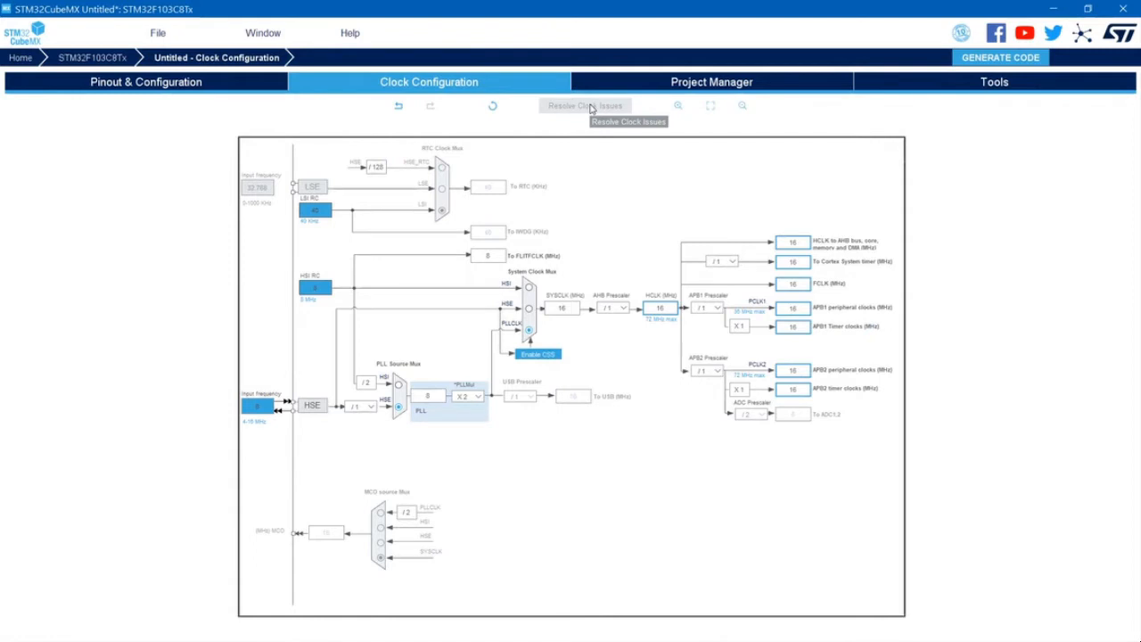
# - Set the PLL multiplier back to X9 and the APB1 prescaler back to /2
pyautogui.click(480, 396)
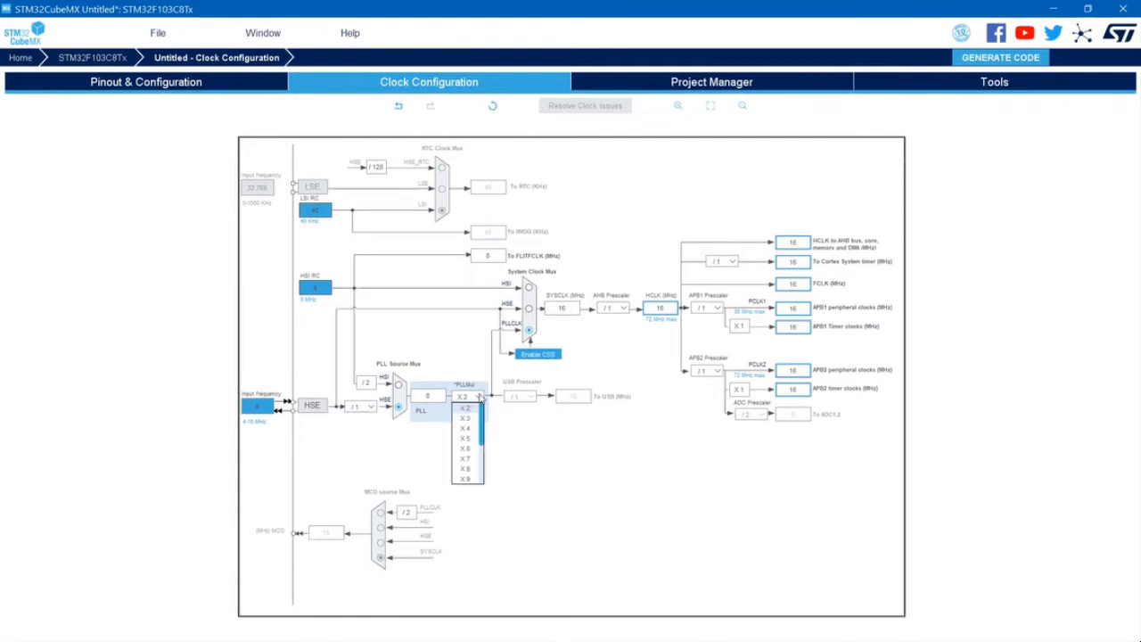
pyautogui.click(465, 478)
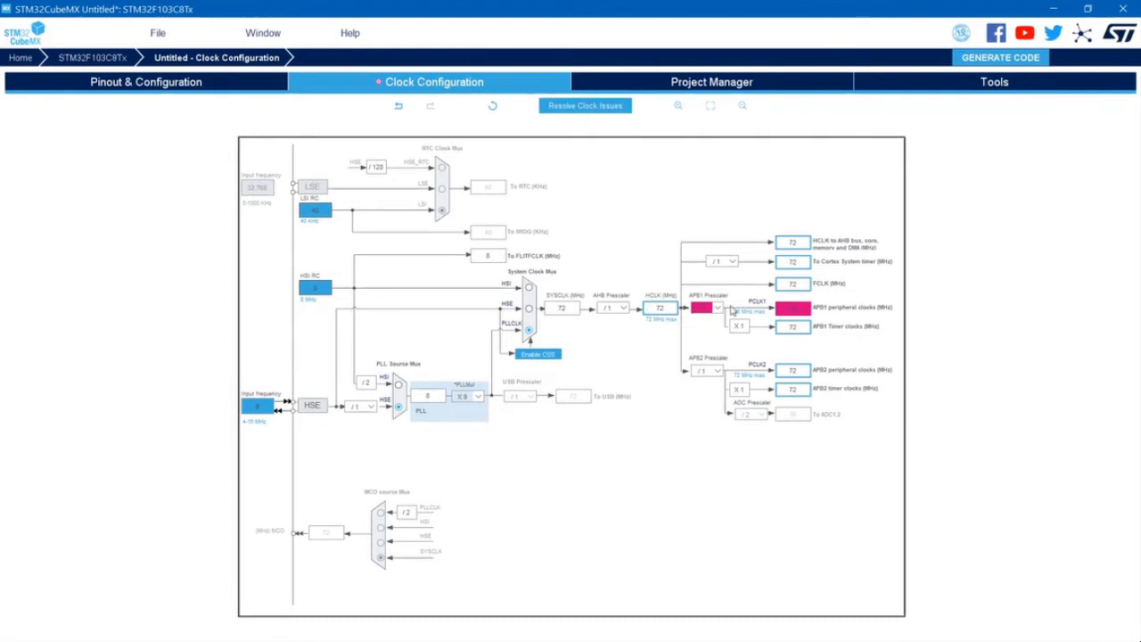
pyautogui.click(718, 308)
pyautogui.click(715, 329)
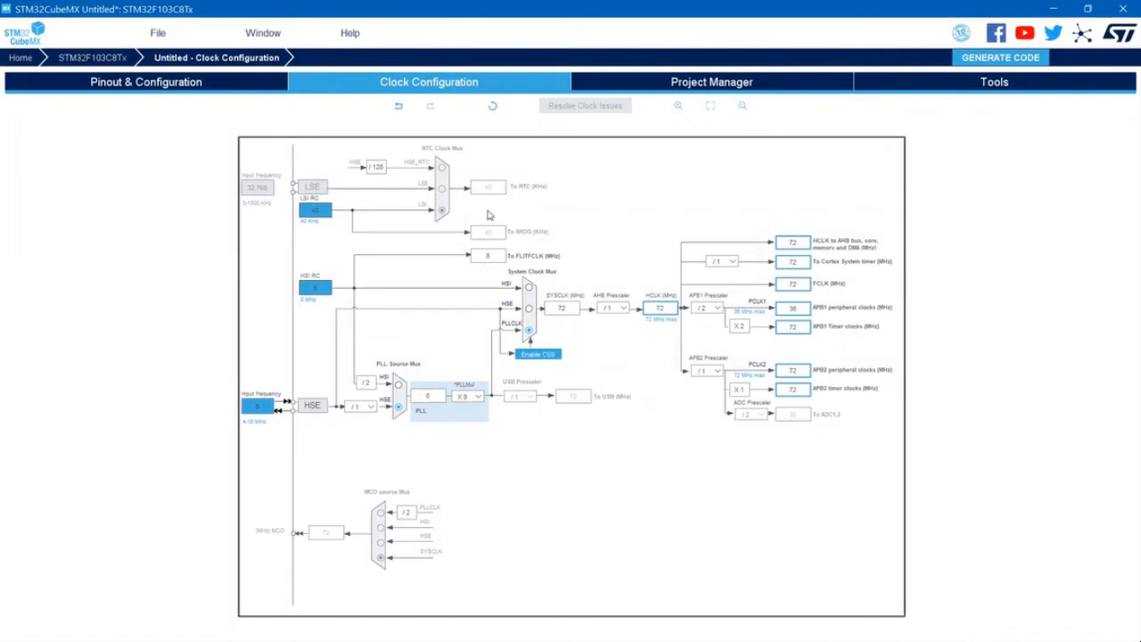
pyautogui.click(189, 86)
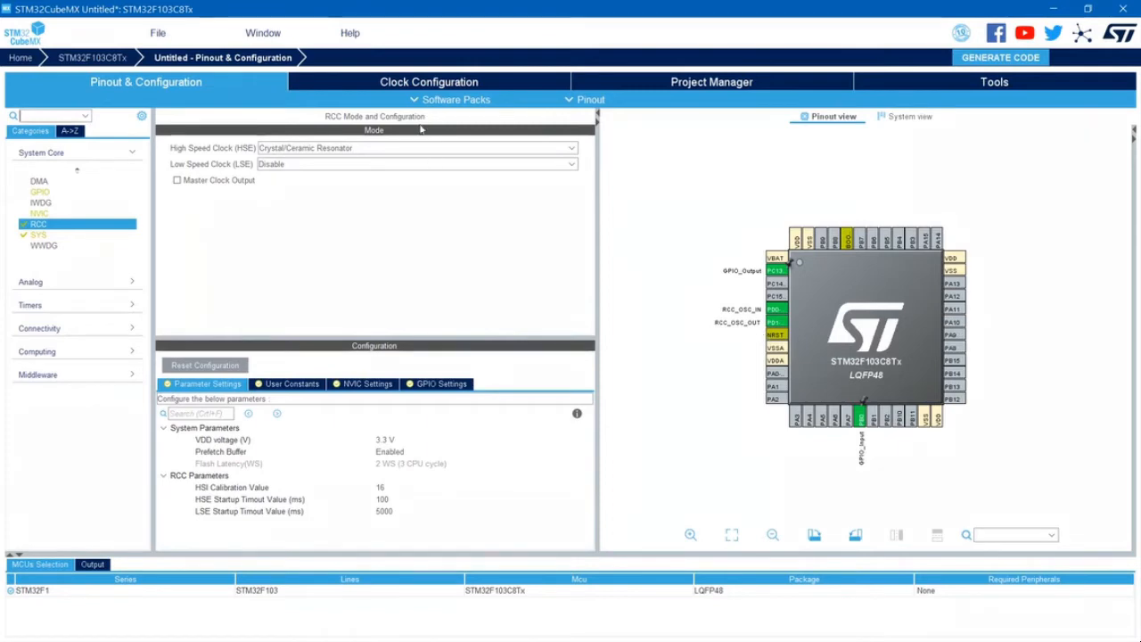
pyautogui.click(446, 83)
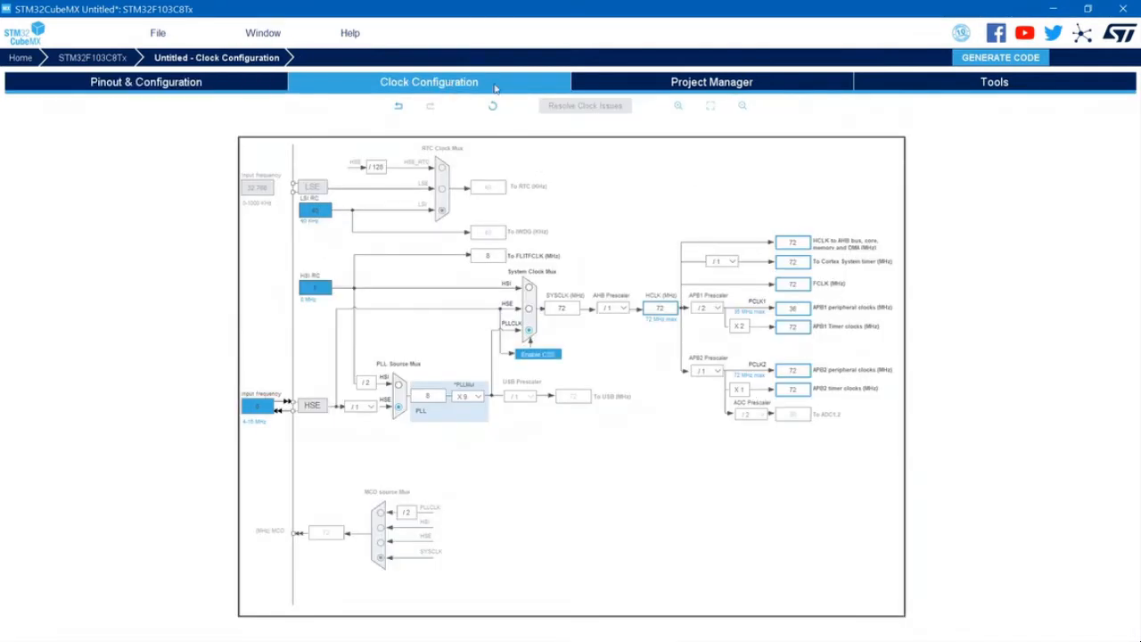
# - Name the project MyCubeMX_STM32F103_IO in the project settings and check the folder chosen for its location
pyautogui.click(766, 89)
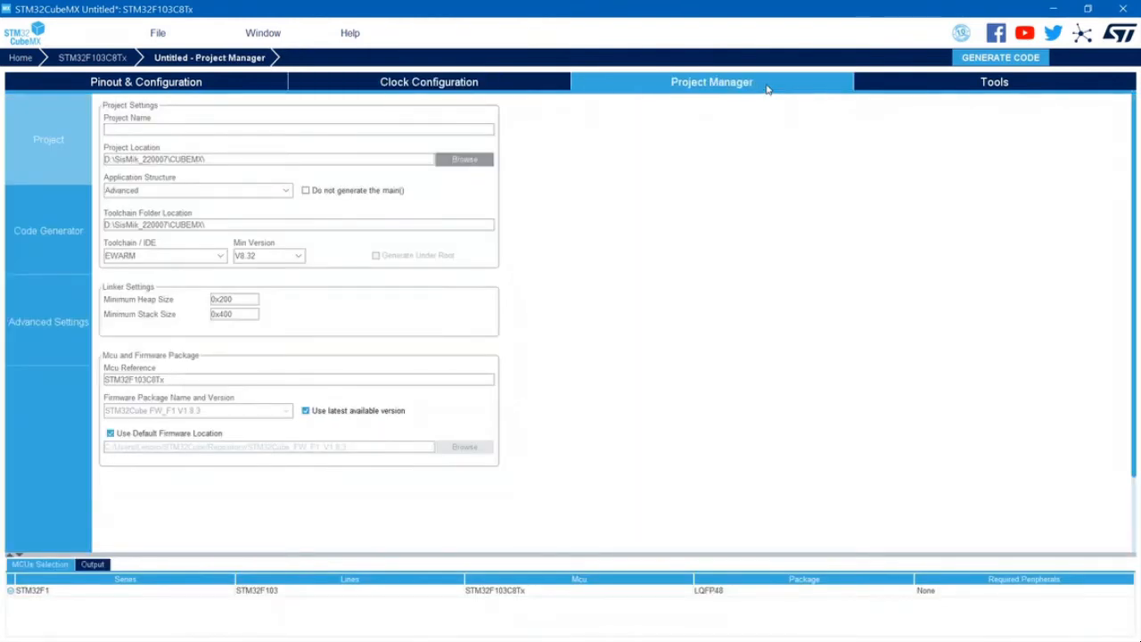
pyautogui.click(143, 128)
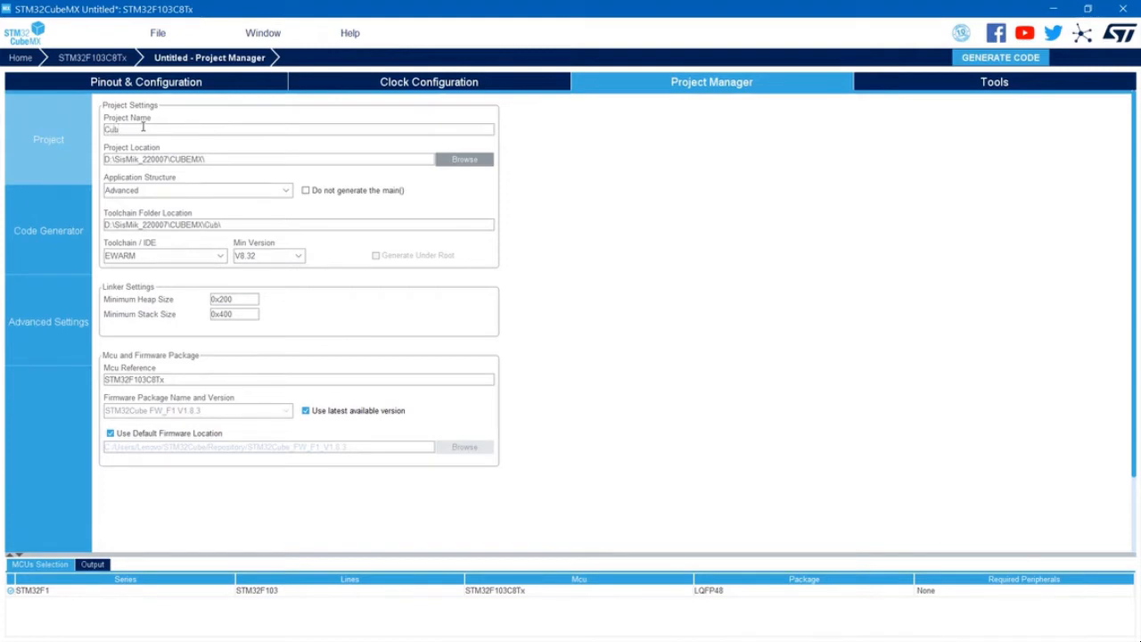
pyautogui.press('BackSpace')
pyautogui.press('BackSpace')
pyautogui.write('MyCObeMX_STM')
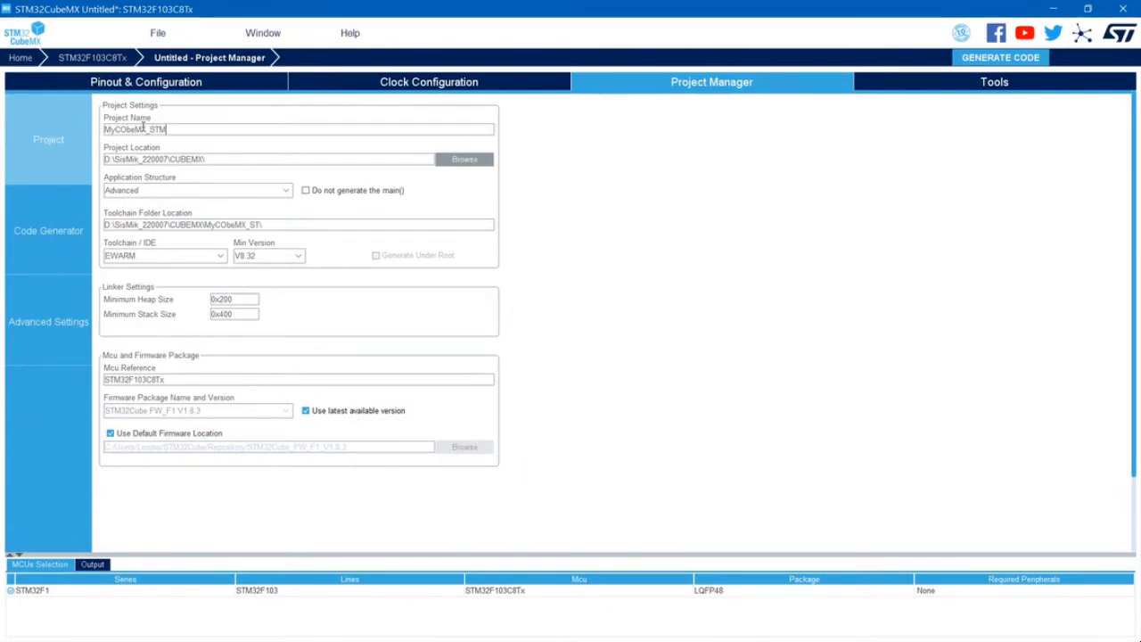
pyautogui.write('32F103_IO')
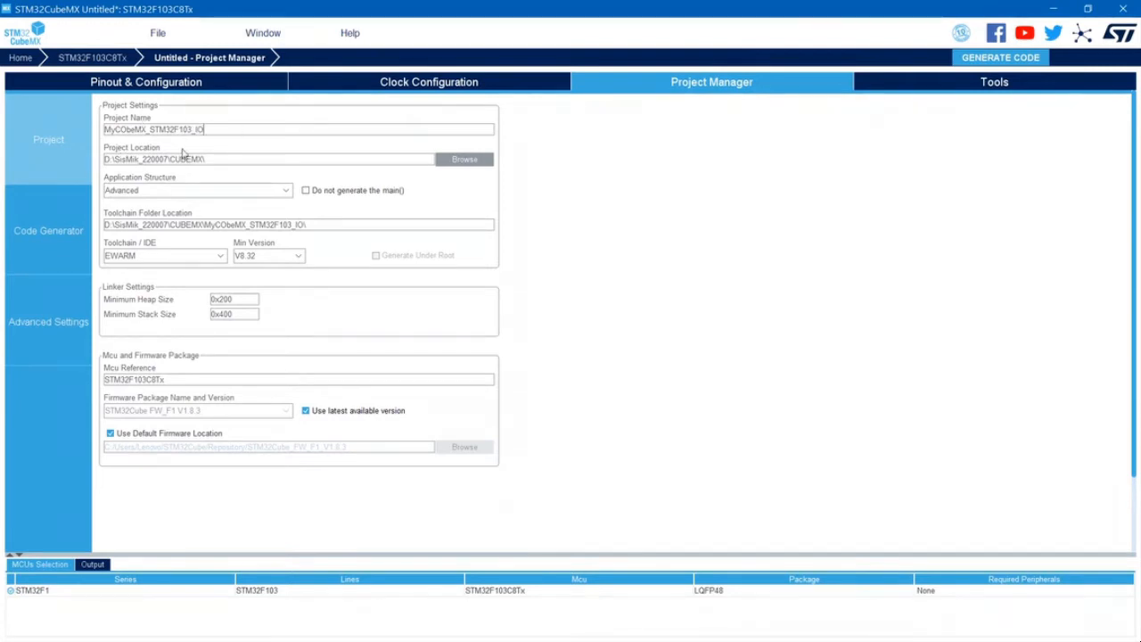
pyautogui.click(124, 130)
pyautogui.press('BackSpace')
pyautogui.write('u')
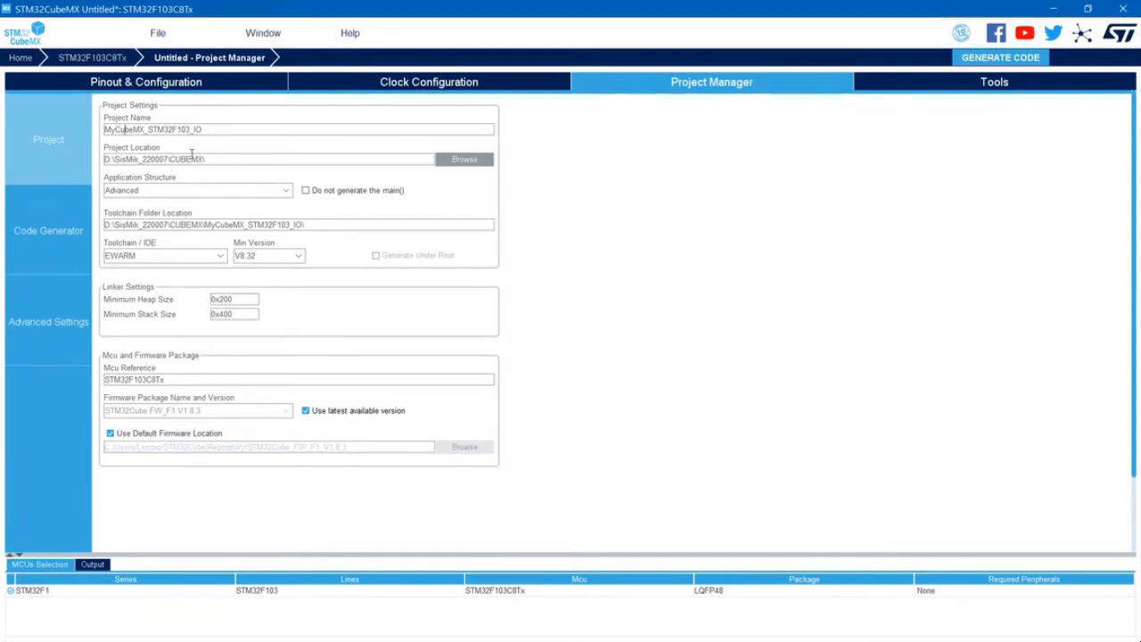
pyautogui.click(463, 164)
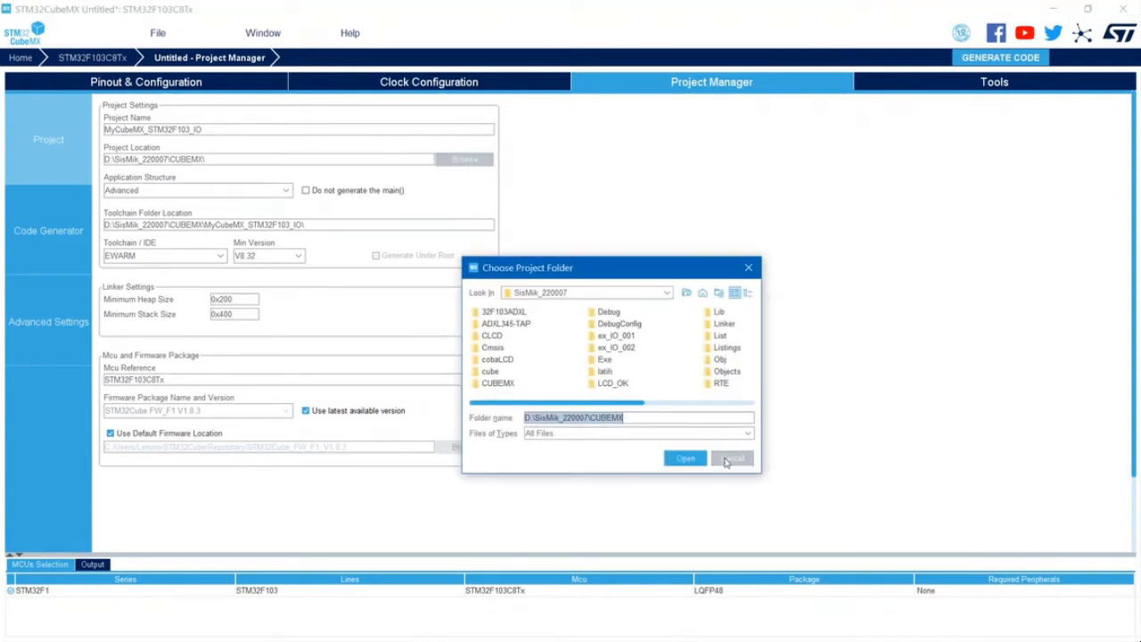
pyautogui.click(749, 267)
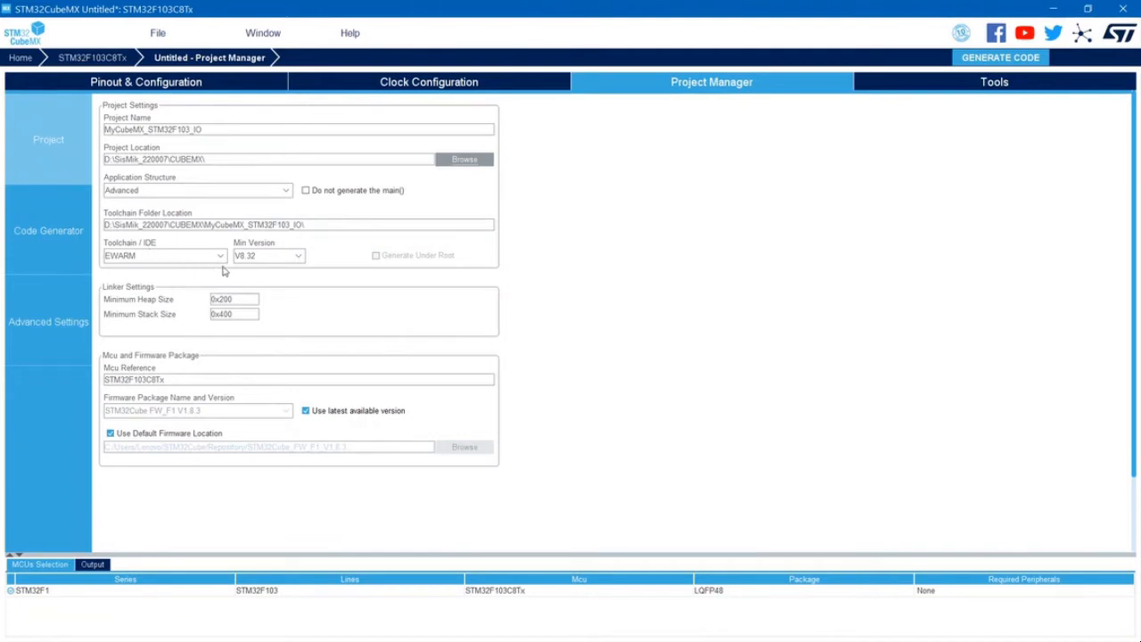
# - Set the toolchain to MDK-ARM with minimum version V5 and have necessary library files added as reference in the toolchain project configuration file
pyautogui.click(222, 256)
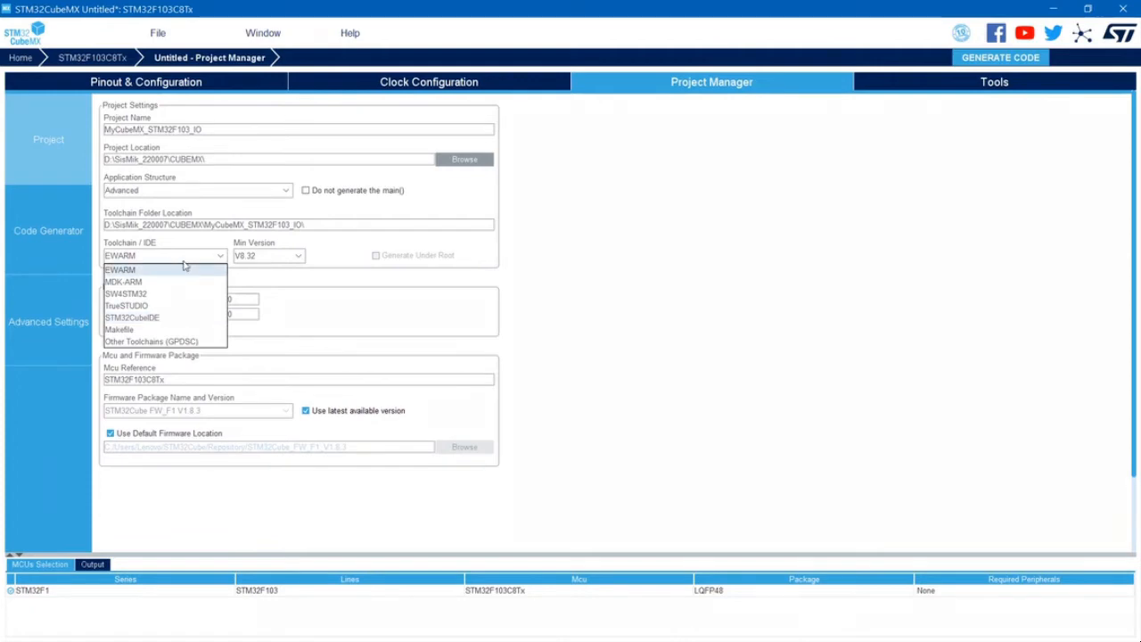
pyautogui.click(125, 281)
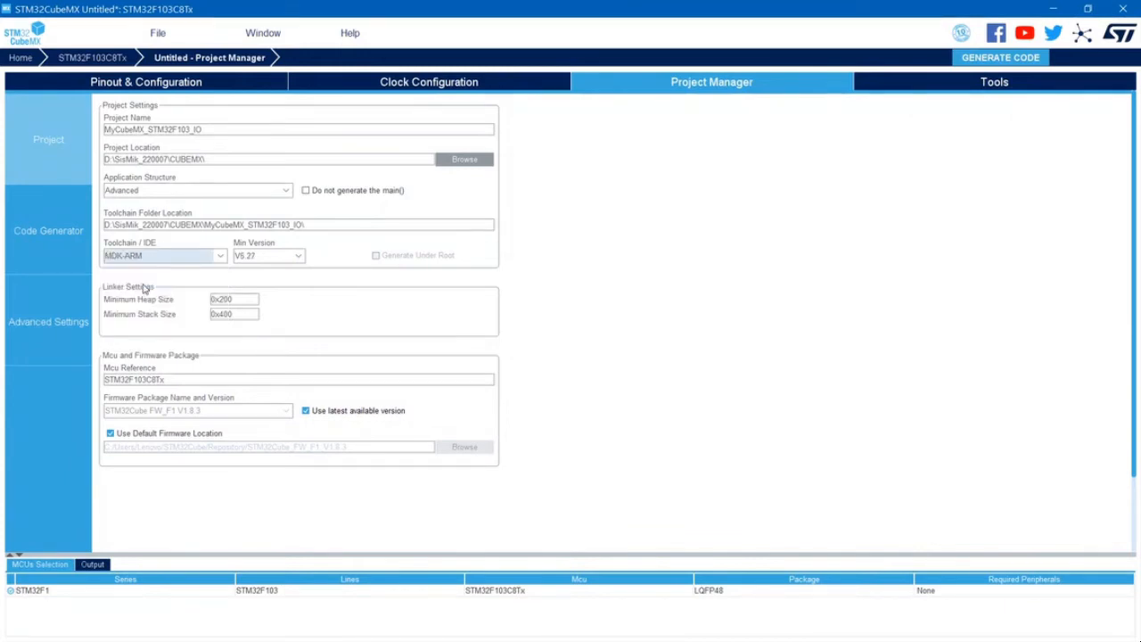
pyautogui.click(301, 257)
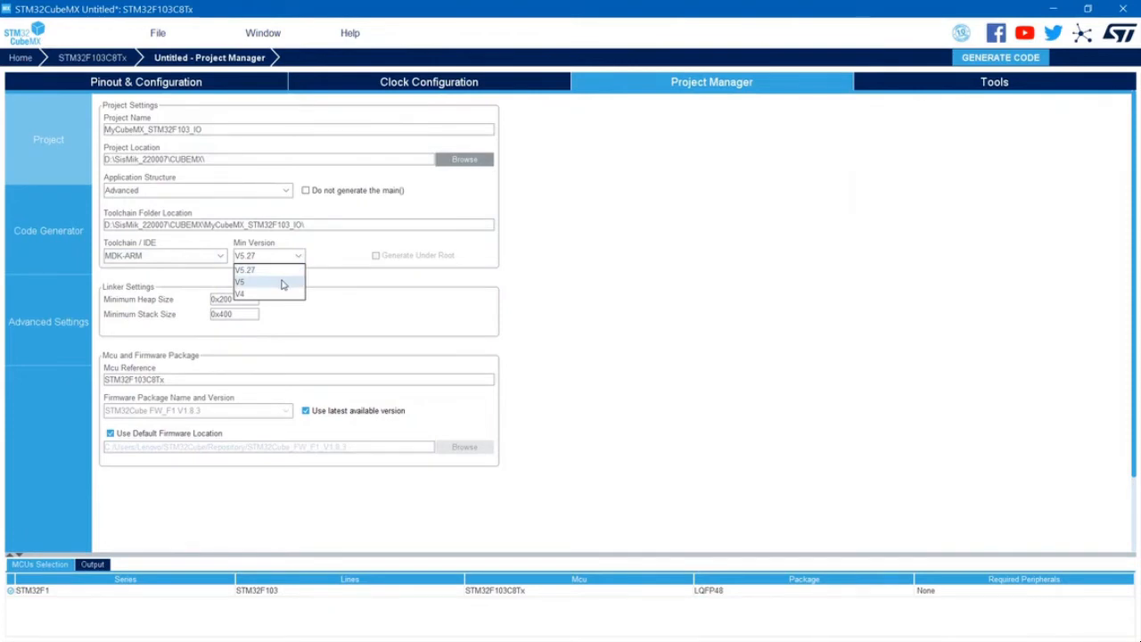
pyautogui.click(283, 282)
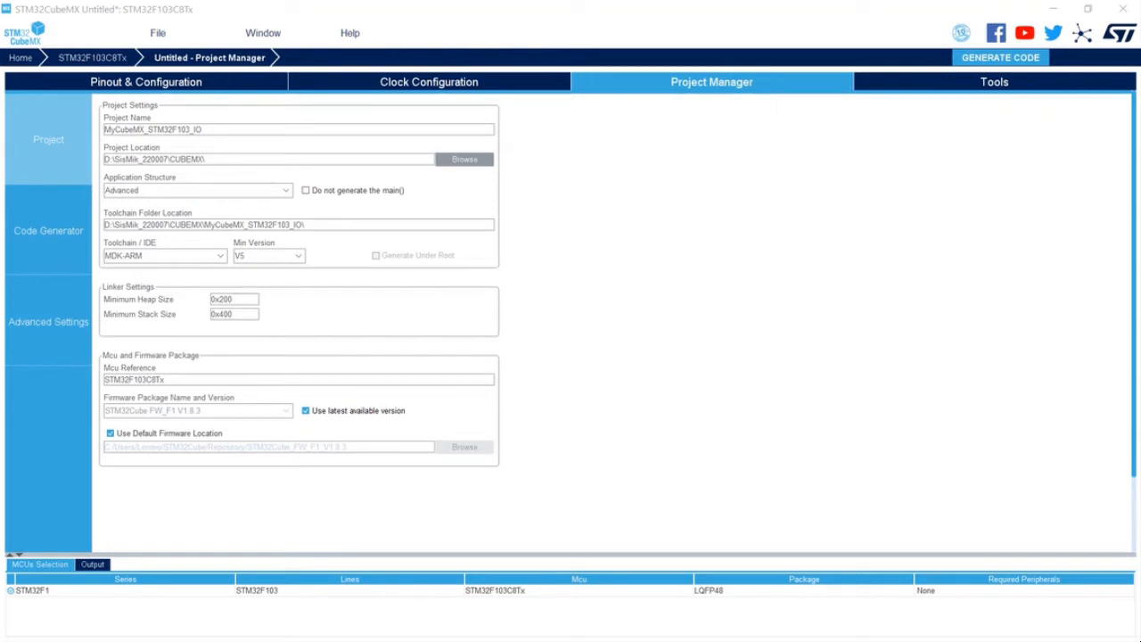
pyautogui.click(43, 232)
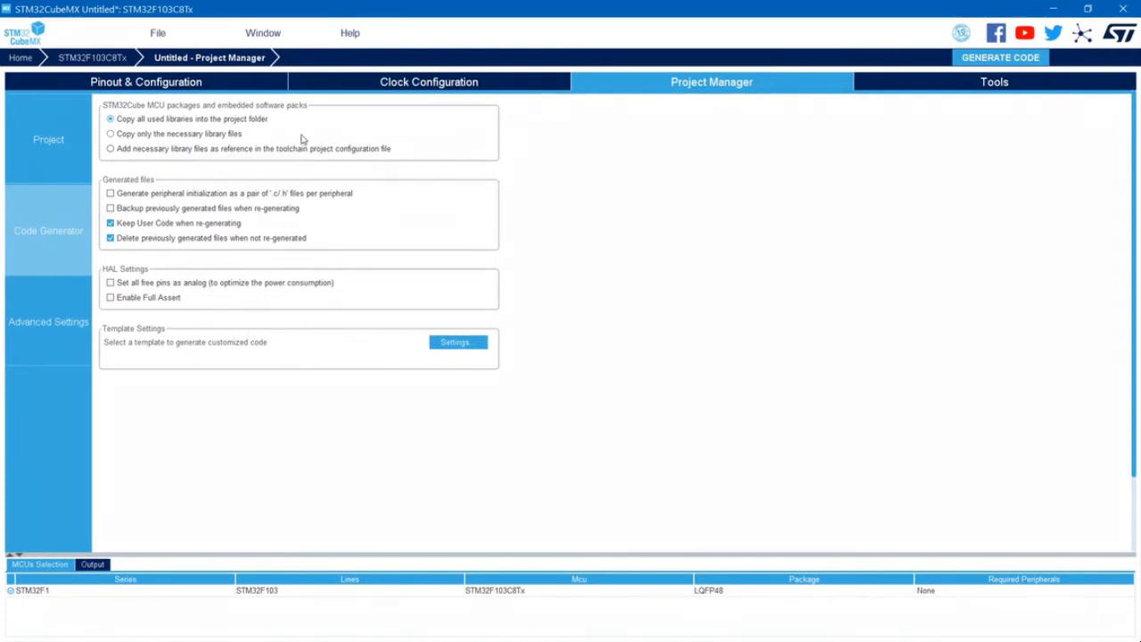
pyautogui.click(110, 149)
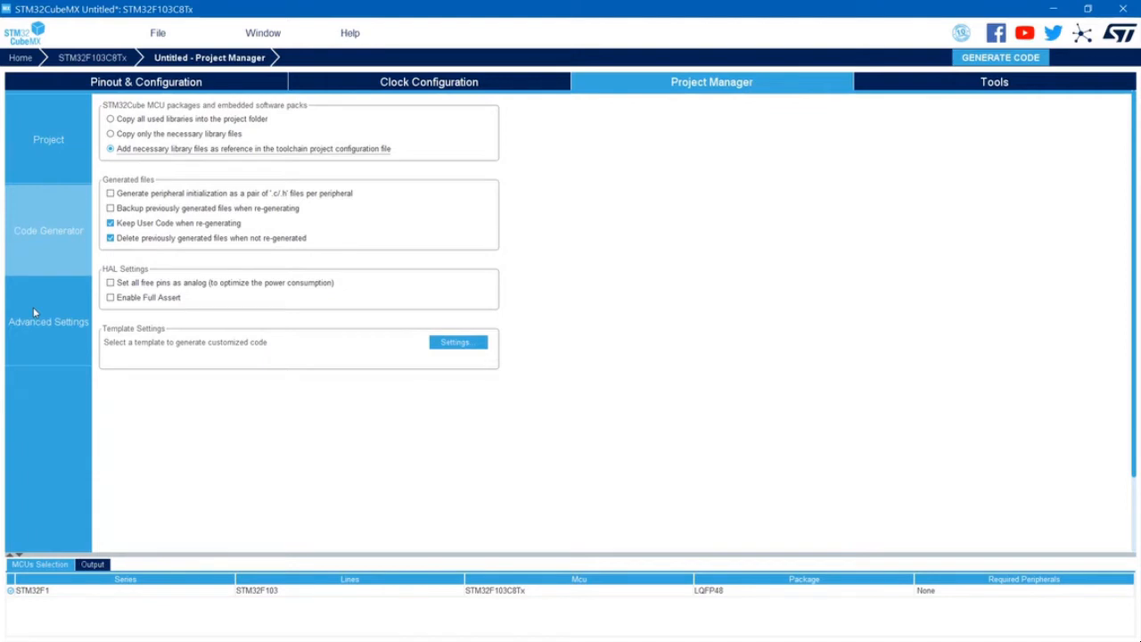
# - In the advanced project settings, enable static visibility for both the MX_GPIO_Init and SystemClock_Config function calls
pyautogui.click(33, 331)
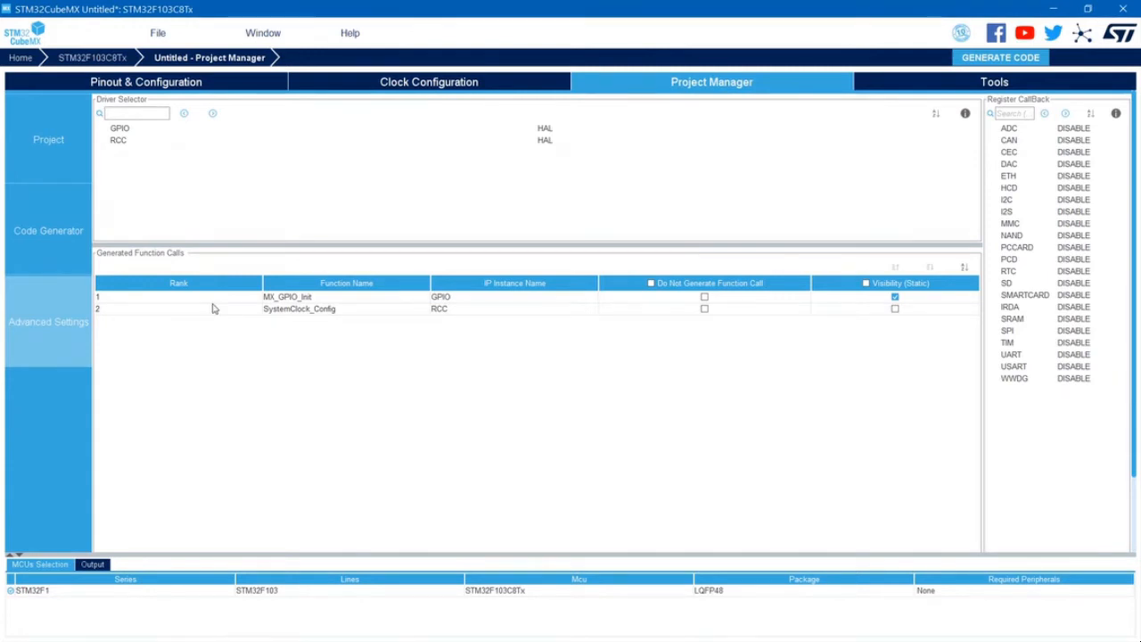
pyautogui.click(895, 299)
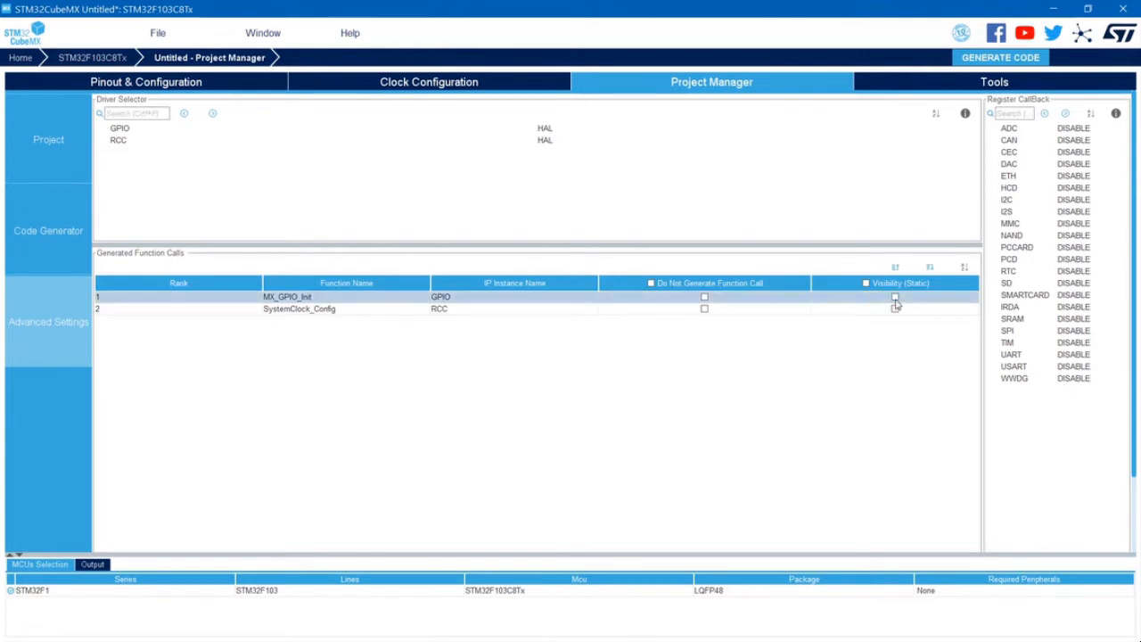
pyautogui.click(895, 298)
pyautogui.click(895, 309)
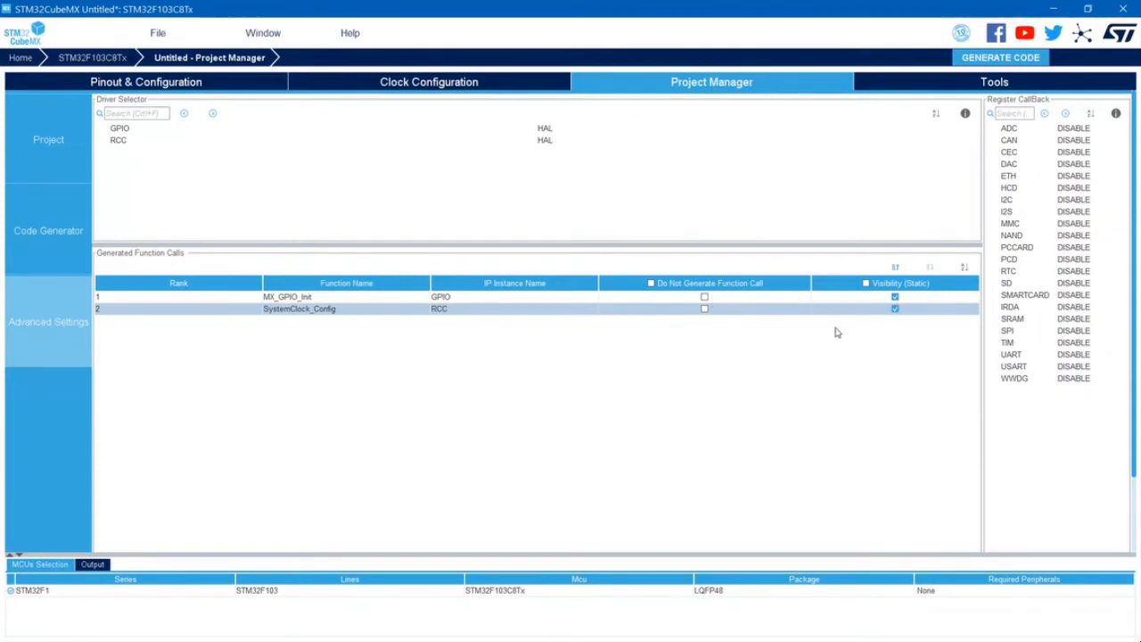
# - Review the general project settings and the available ST tools, and return to the project settings
pyautogui.click(53, 141)
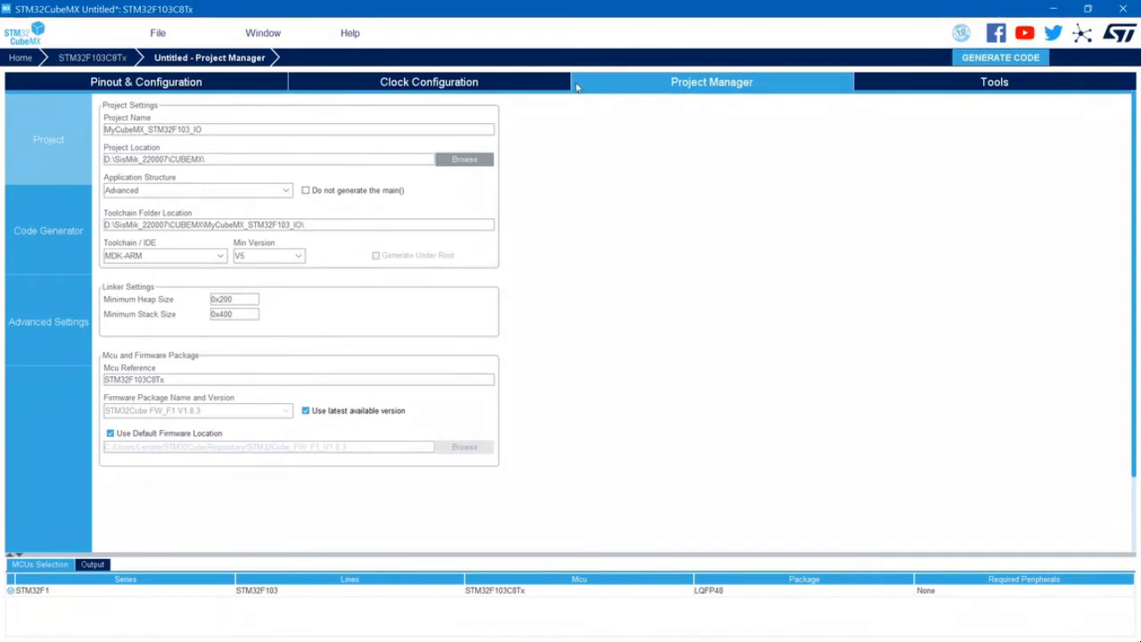
pyautogui.click(994, 83)
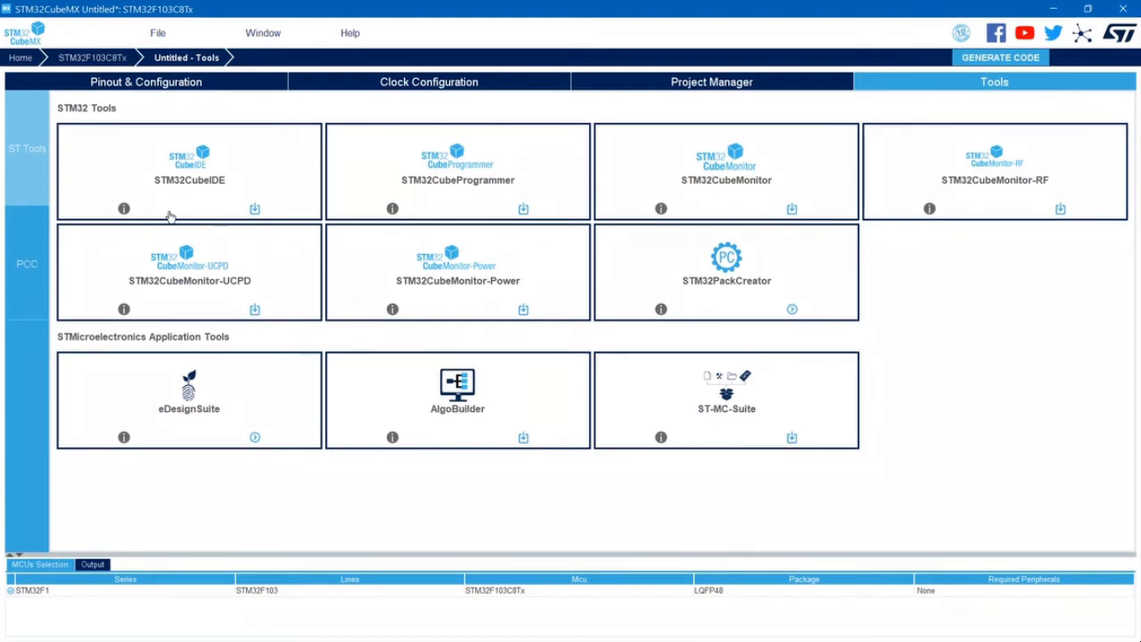
pyautogui.click(701, 89)
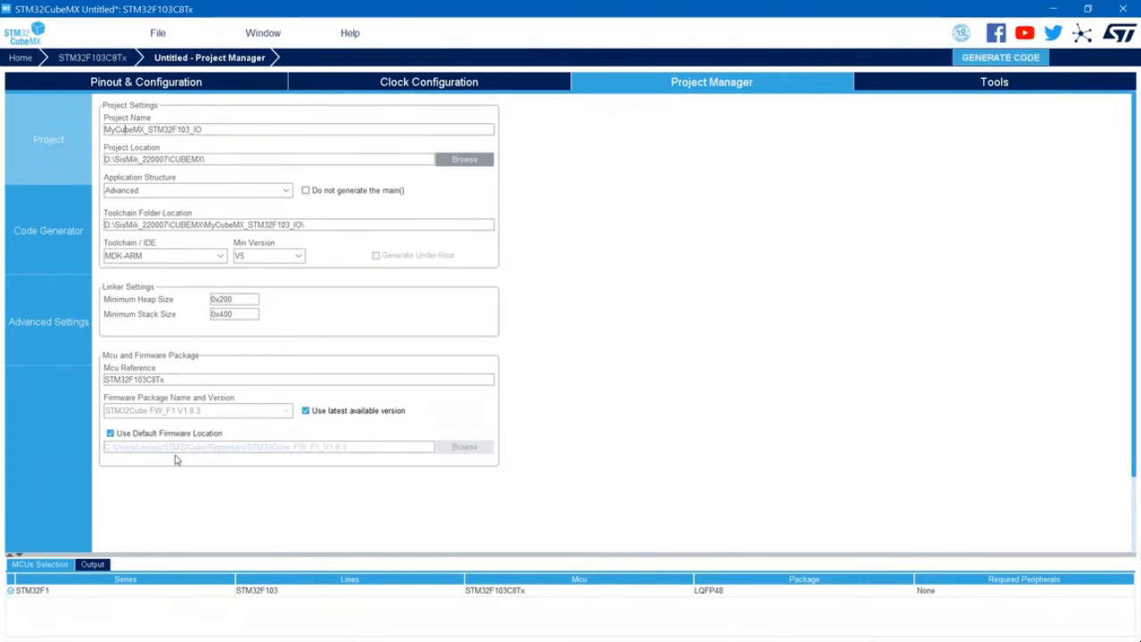
# - Generate the project code and open the generated project in a maximized µVision window
pyautogui.click(1022, 59)
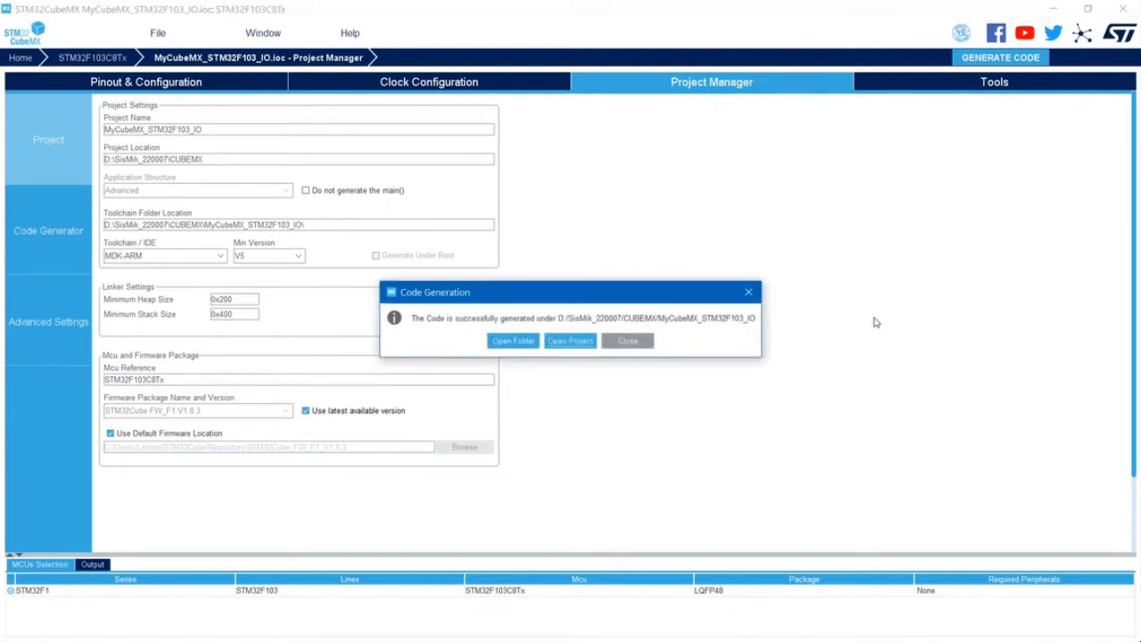
pyautogui.click(575, 343)
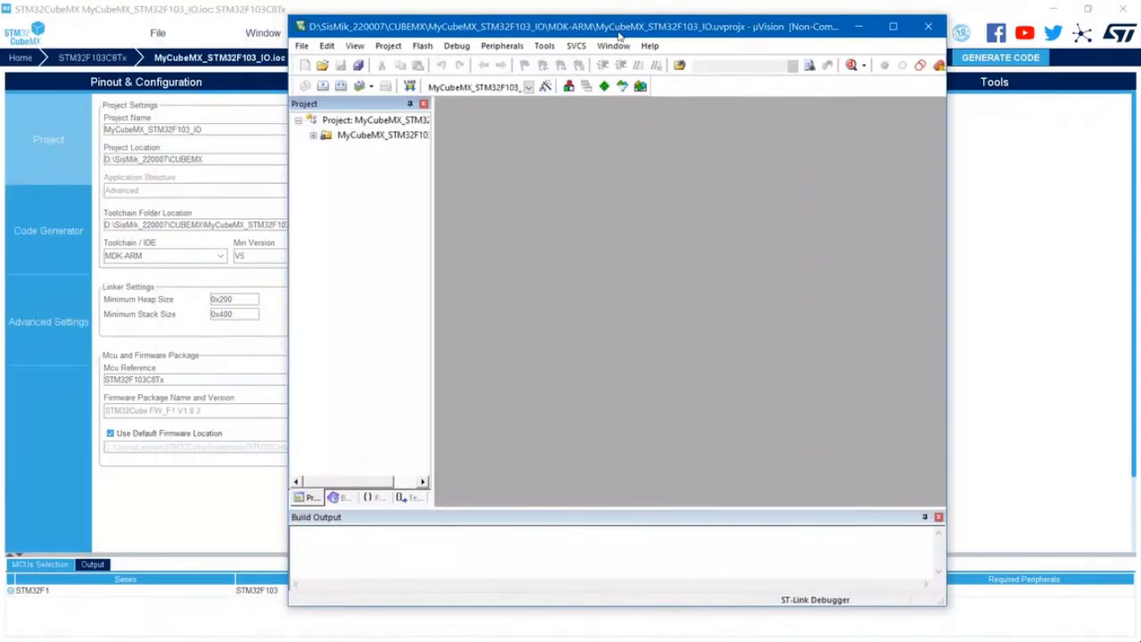
pyautogui.click(892, 26)
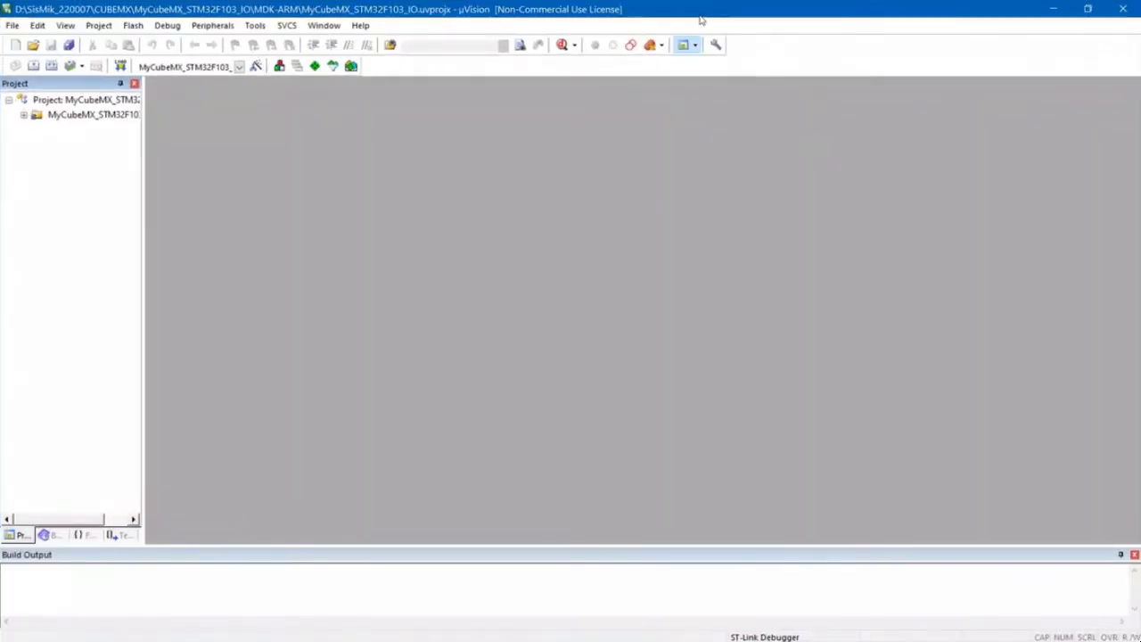
pyautogui.moveTo(700, 17); pyautogui.dragTo(677, 293)
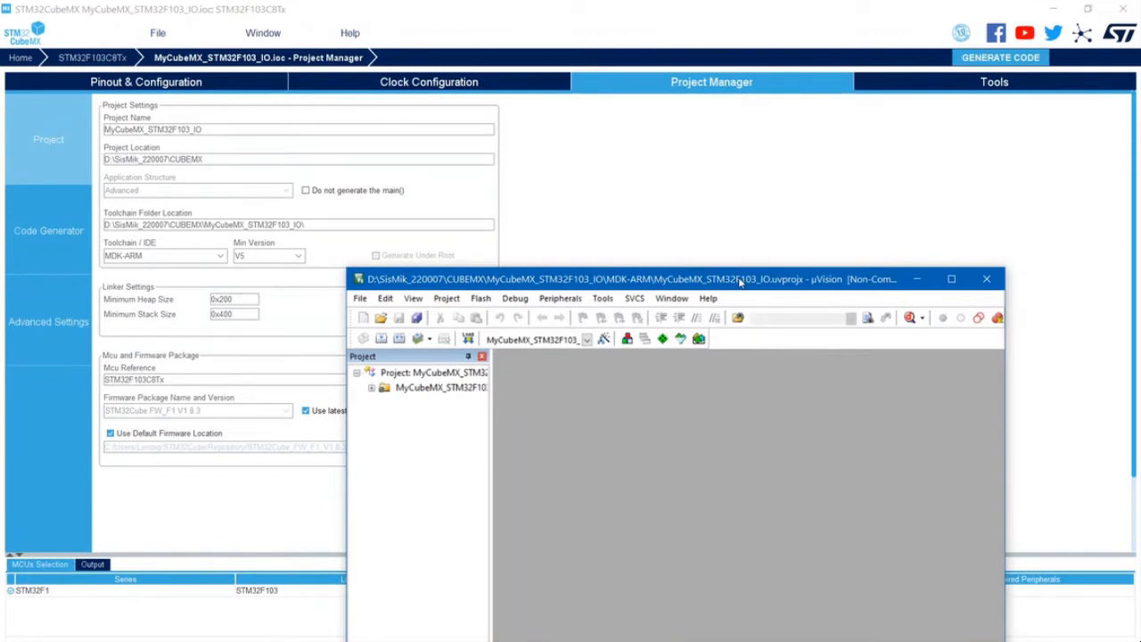
pyautogui.moveTo(738, 282); pyautogui.dragTo(549, 46)
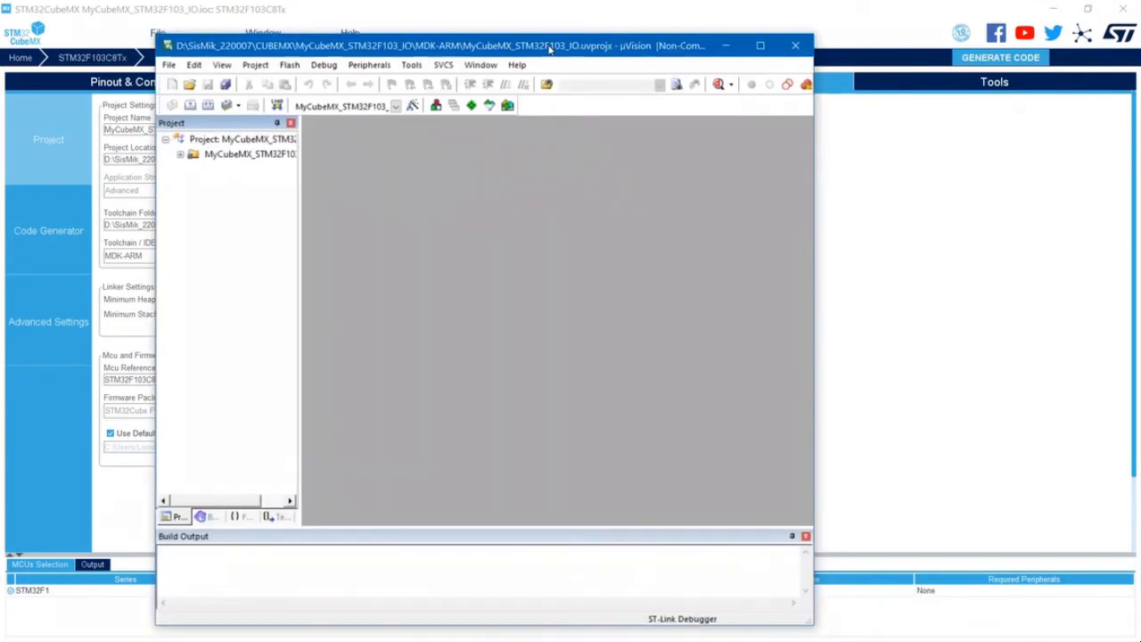
pyautogui.doubleClick(548, 44)
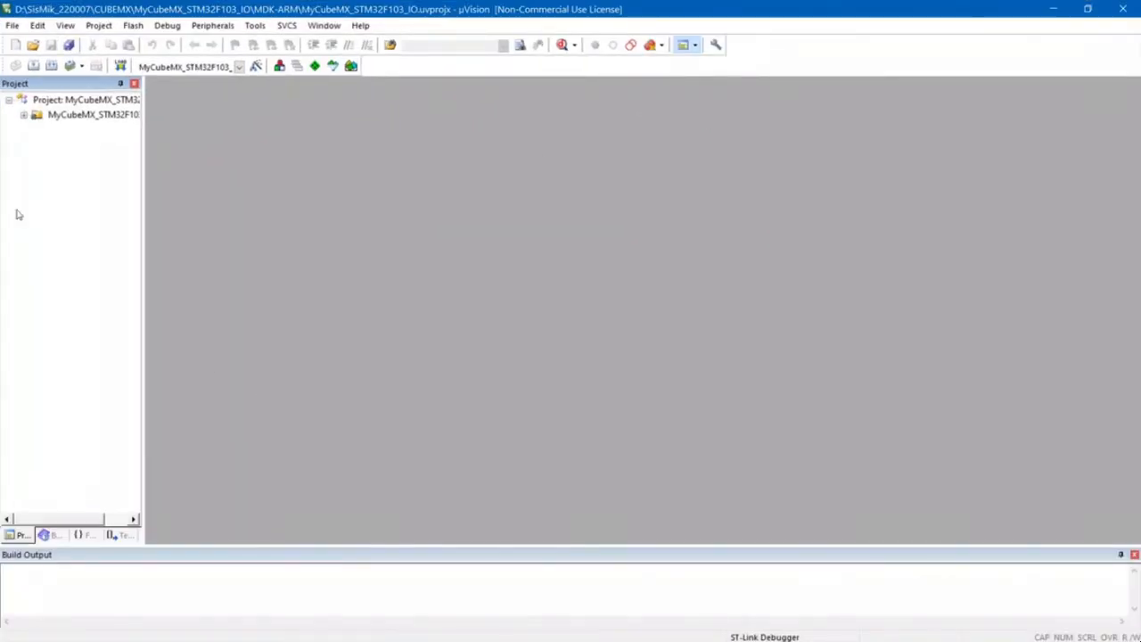
# - Expand the Application/User/Core, STM32F1xx_HAL_Driver and CMSIS groups in the project tree and widen the pane to examine their source files
pyautogui.click(23, 115)
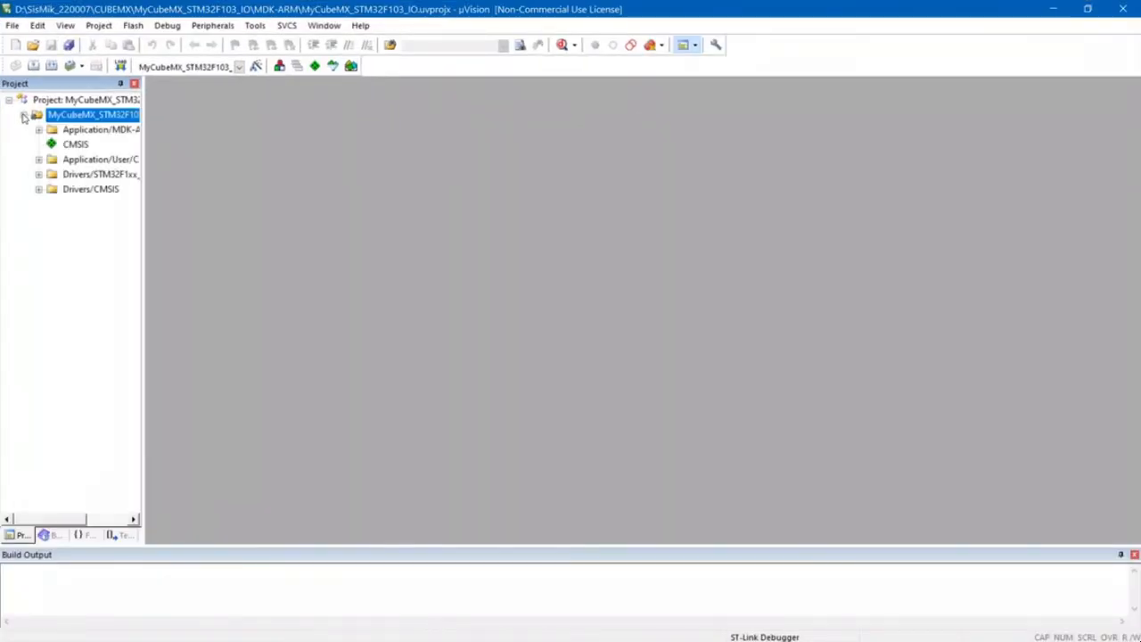
pyautogui.click(39, 189)
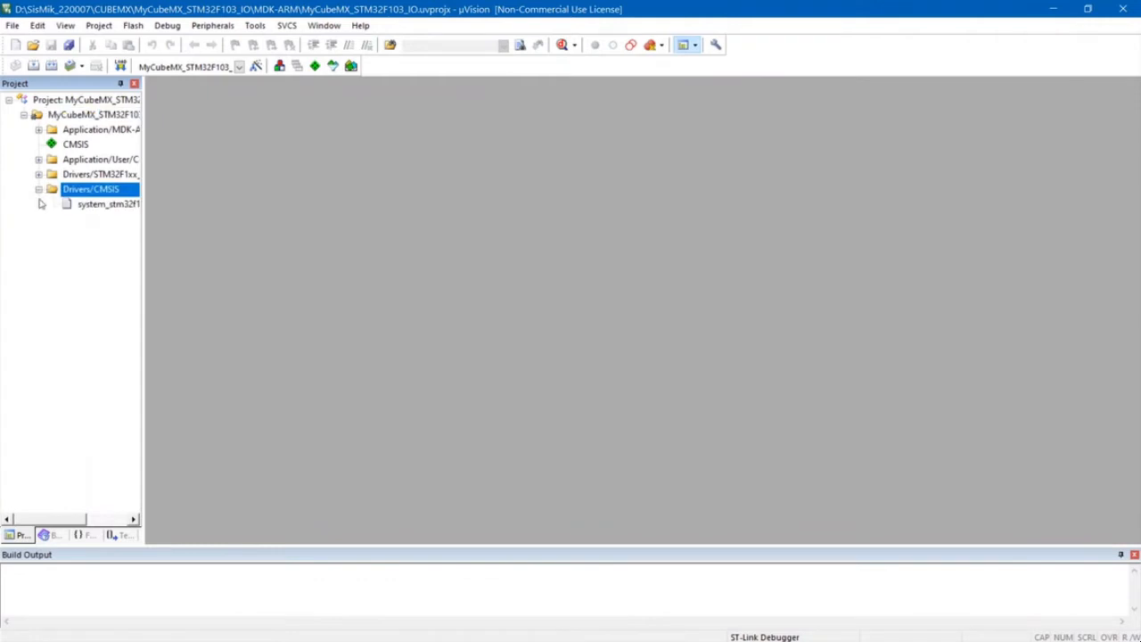
pyautogui.click(38, 159)
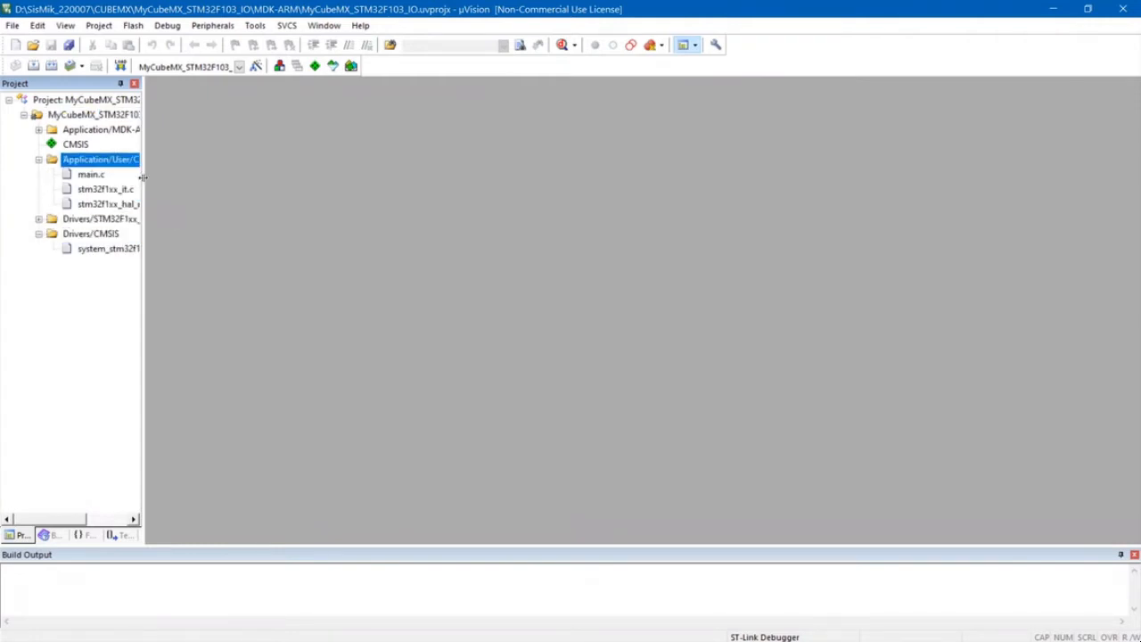
pyautogui.moveTo(141, 180); pyautogui.dragTo(285, 180)
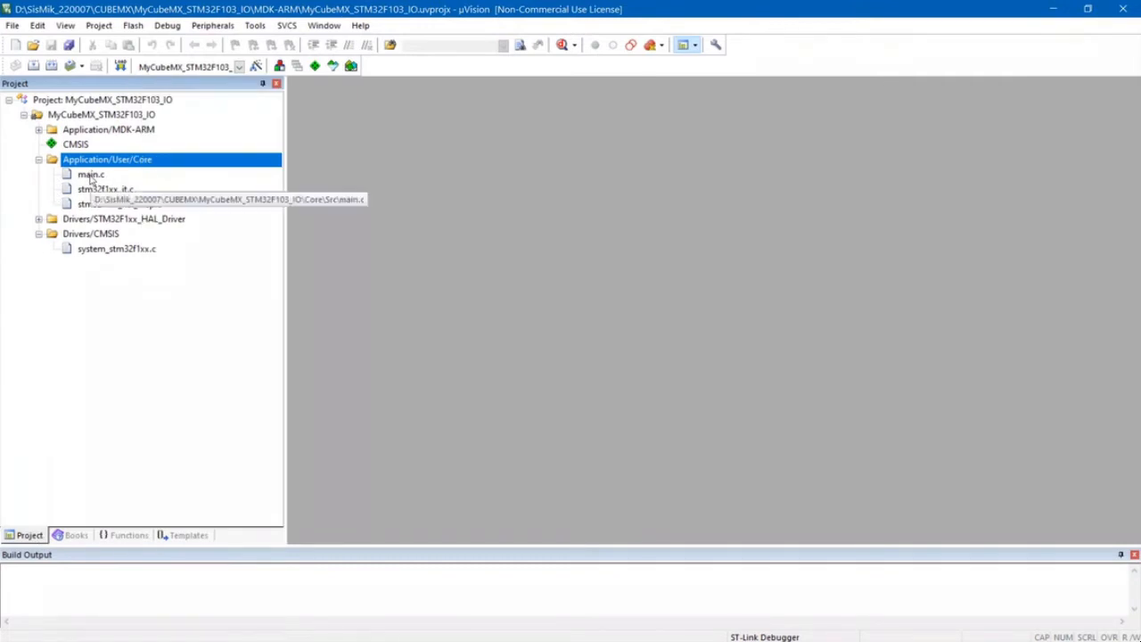
pyautogui.click(90, 178)
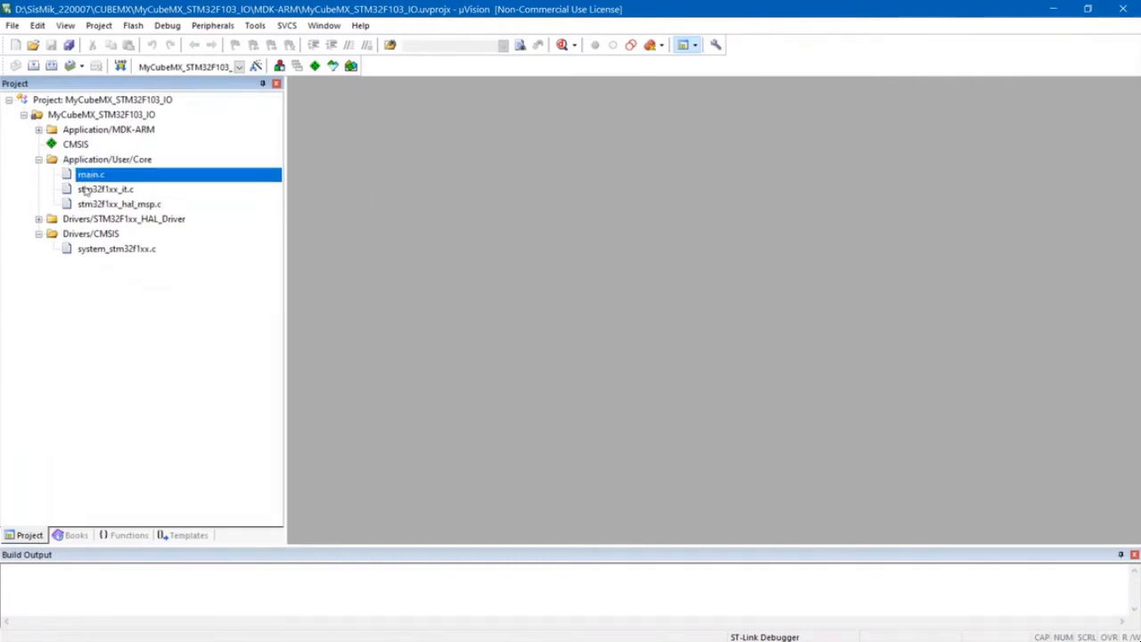
pyautogui.click(38, 219)
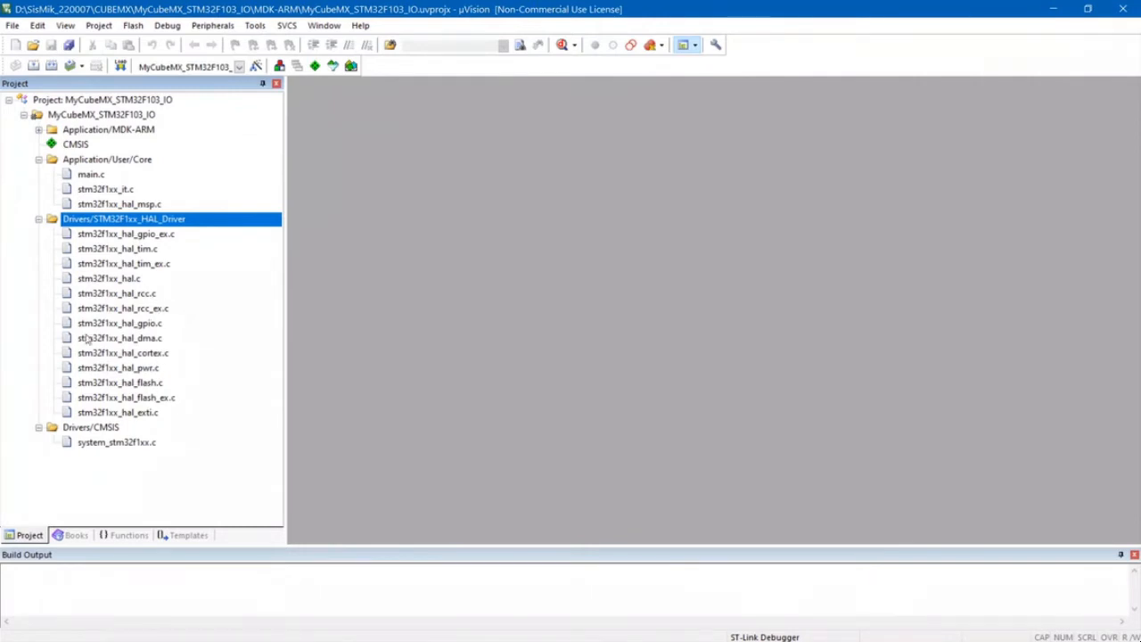
pyautogui.click(40, 428)
pyautogui.click(39, 428)
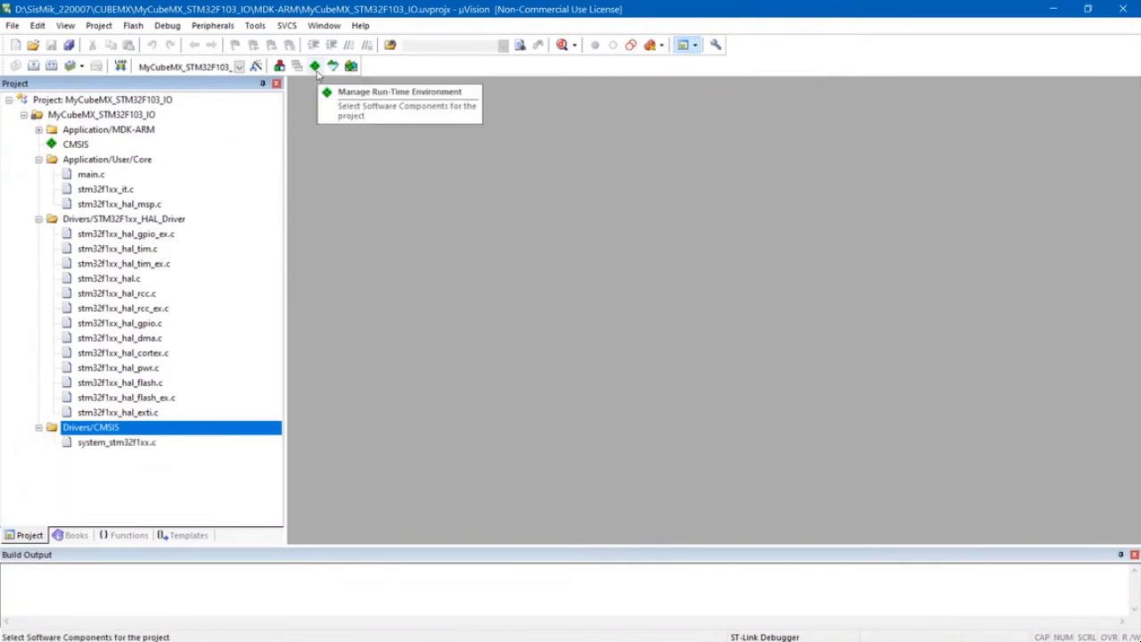
# - Examine the CMSIS and Device software components, including the StdPeriph Drivers list, in the Run-Time Environment manager
pyautogui.click(315, 67)
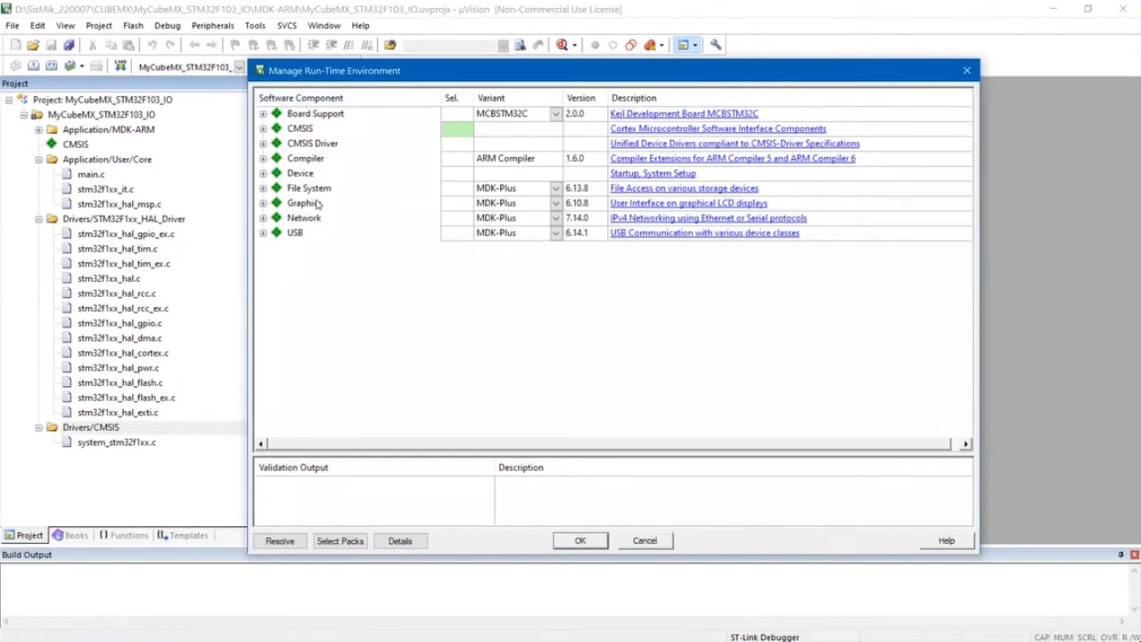
pyautogui.click(263, 129)
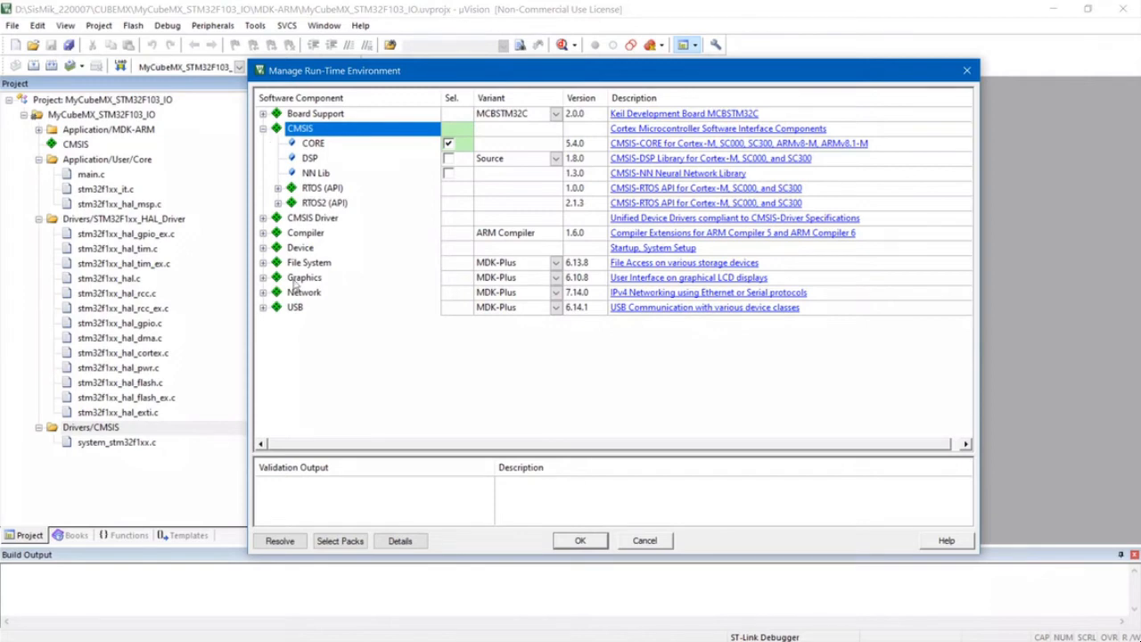
pyautogui.click(264, 249)
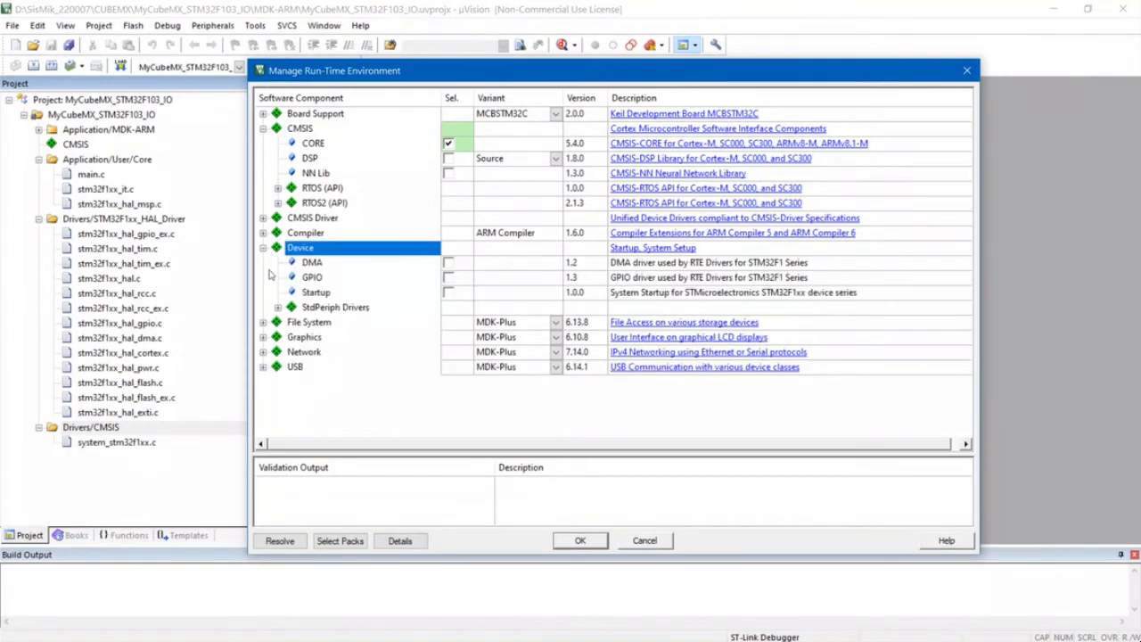
pyautogui.click(283, 306)
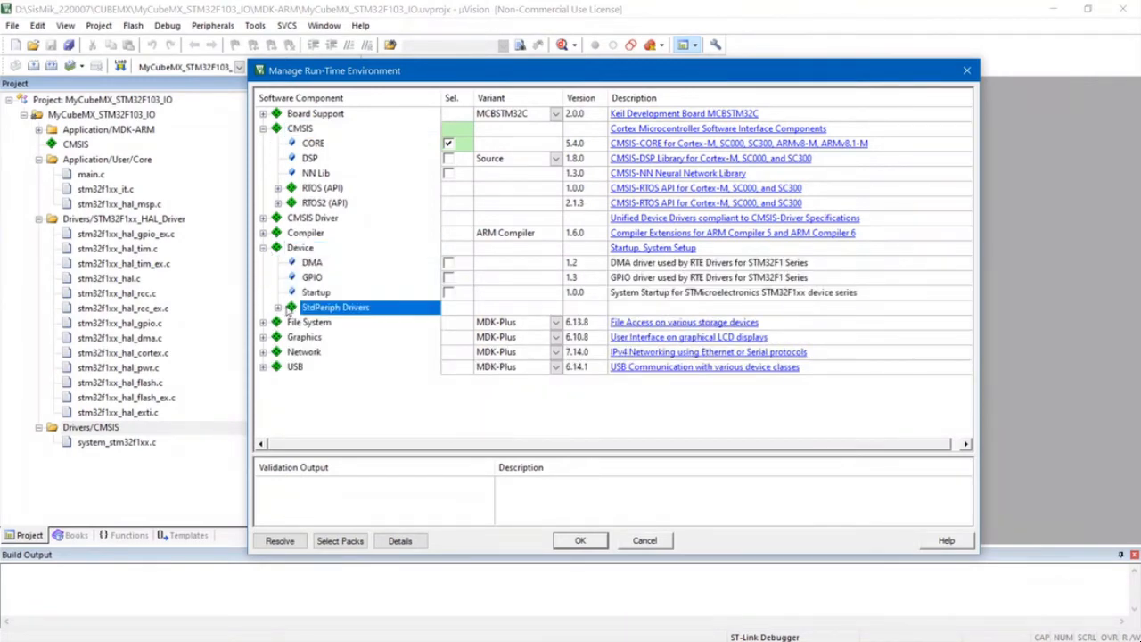
pyautogui.click(277, 307)
pyautogui.scroll(-4, 339, 336)
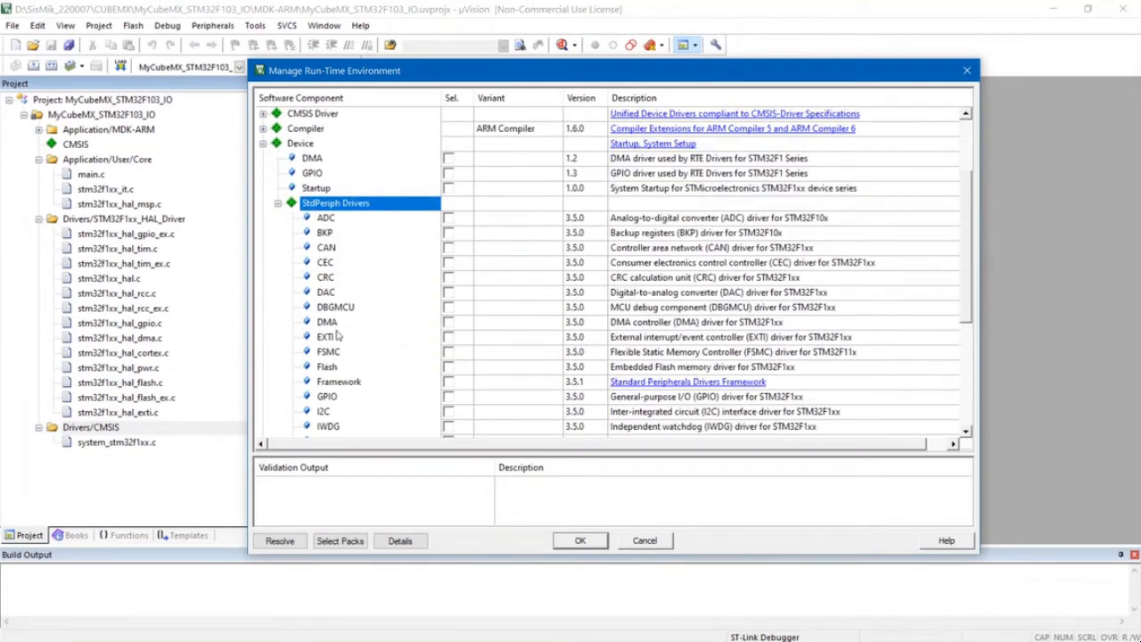
pyautogui.scroll(-2, 339, 336)
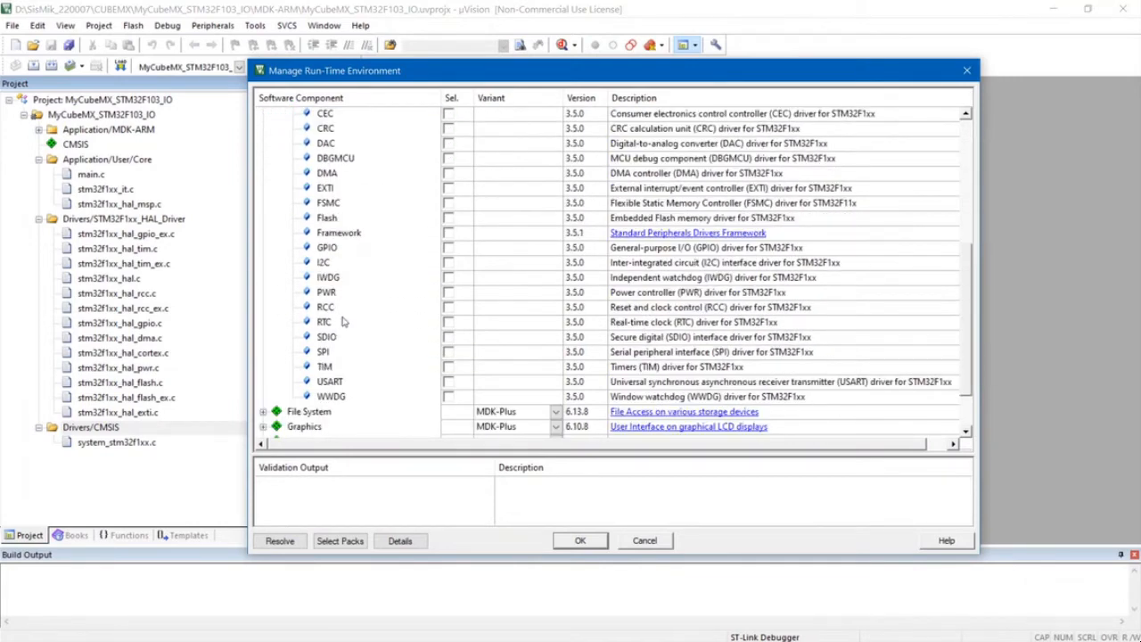
pyautogui.scroll(2, 343, 321)
pyautogui.scroll(1, 338, 297)
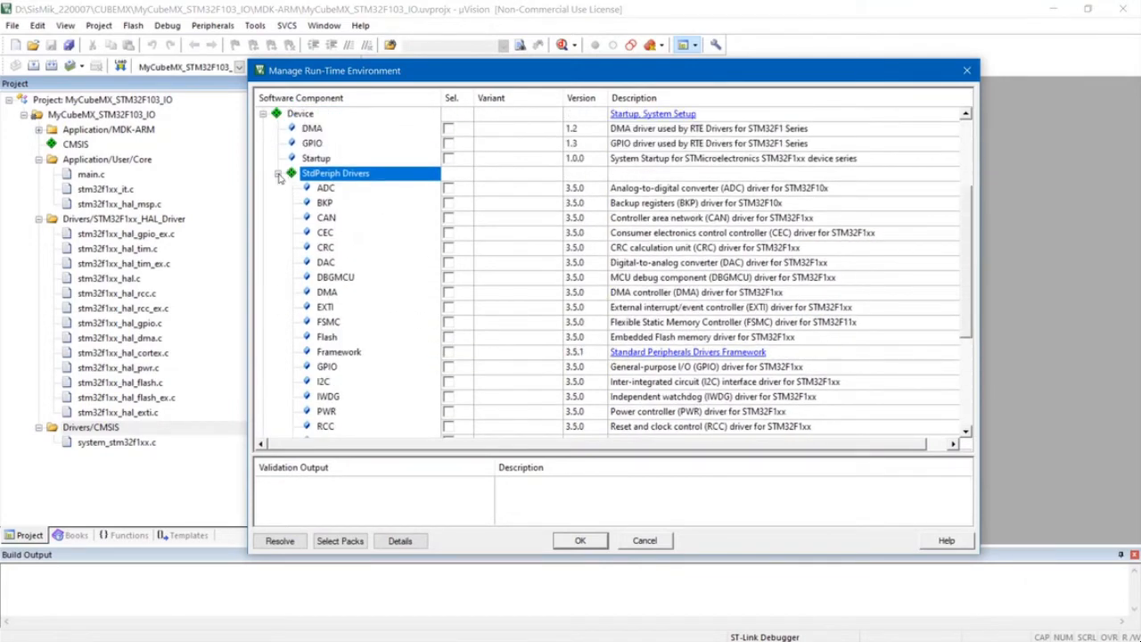
pyautogui.click(277, 173)
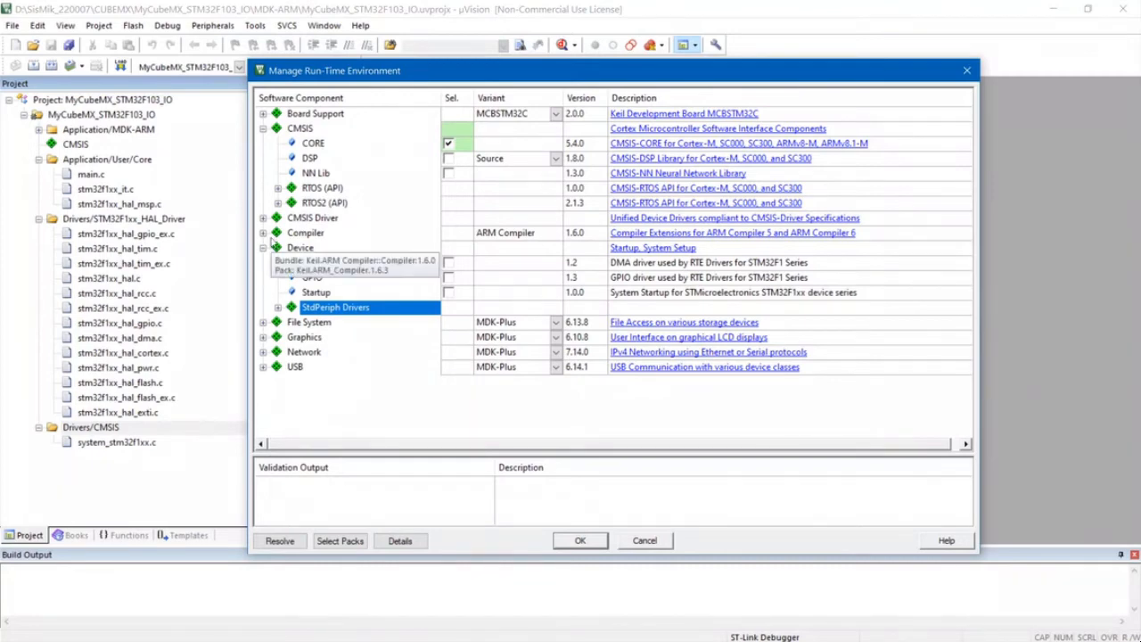
# - Recheck the StdPeriph Drivers under the Device component and close the Run-Time Environment manager
pyautogui.click(263, 248)
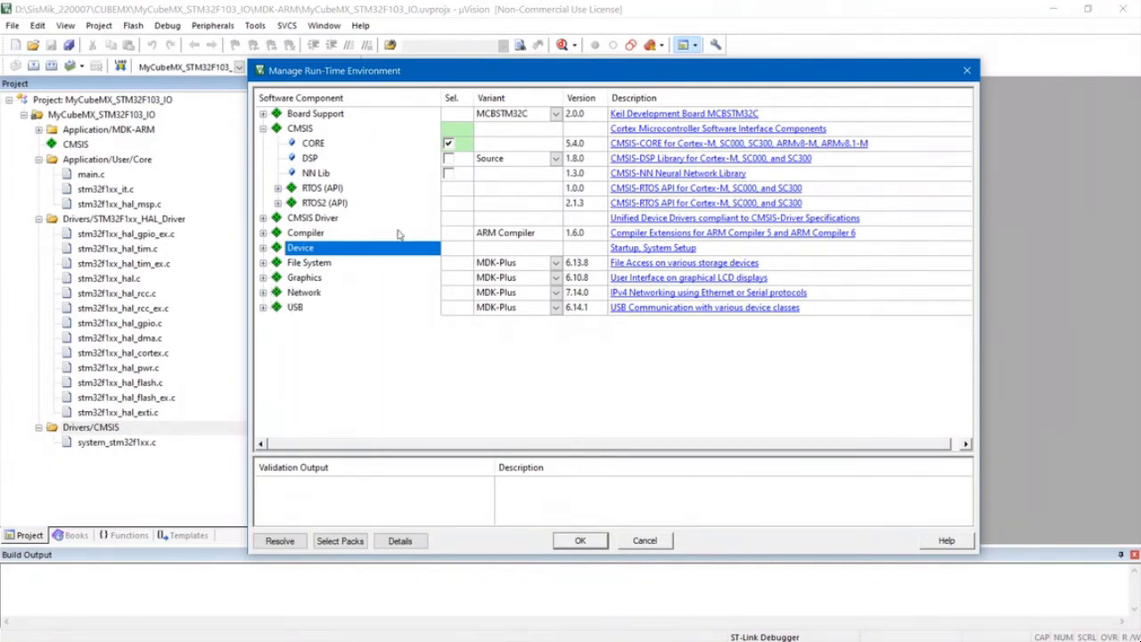
pyautogui.click(263, 248)
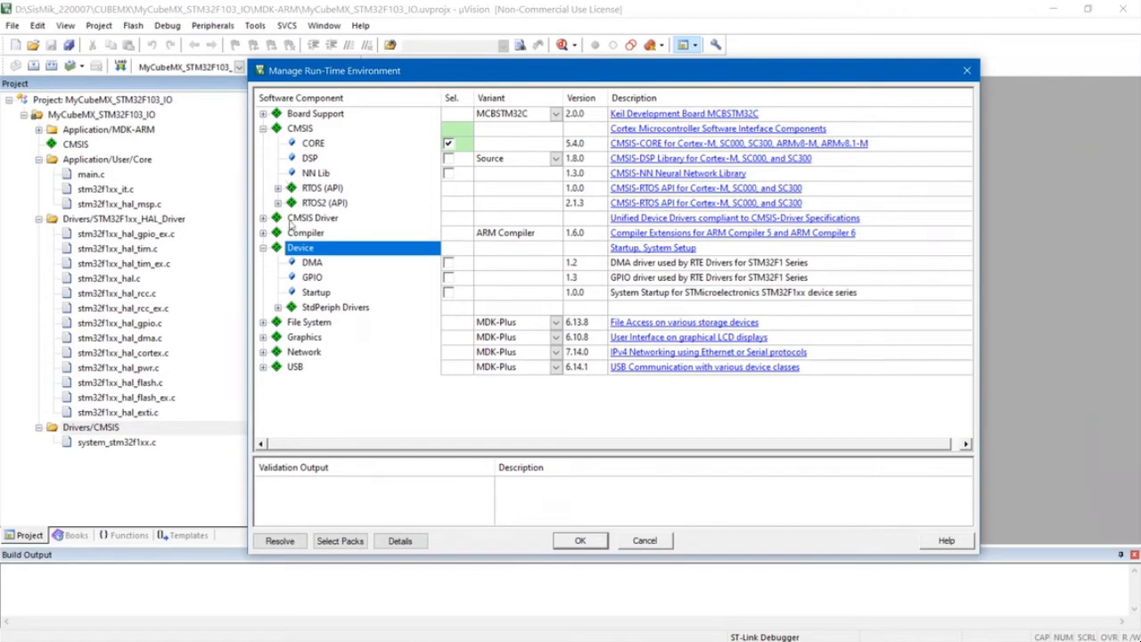
pyautogui.click(280, 307)
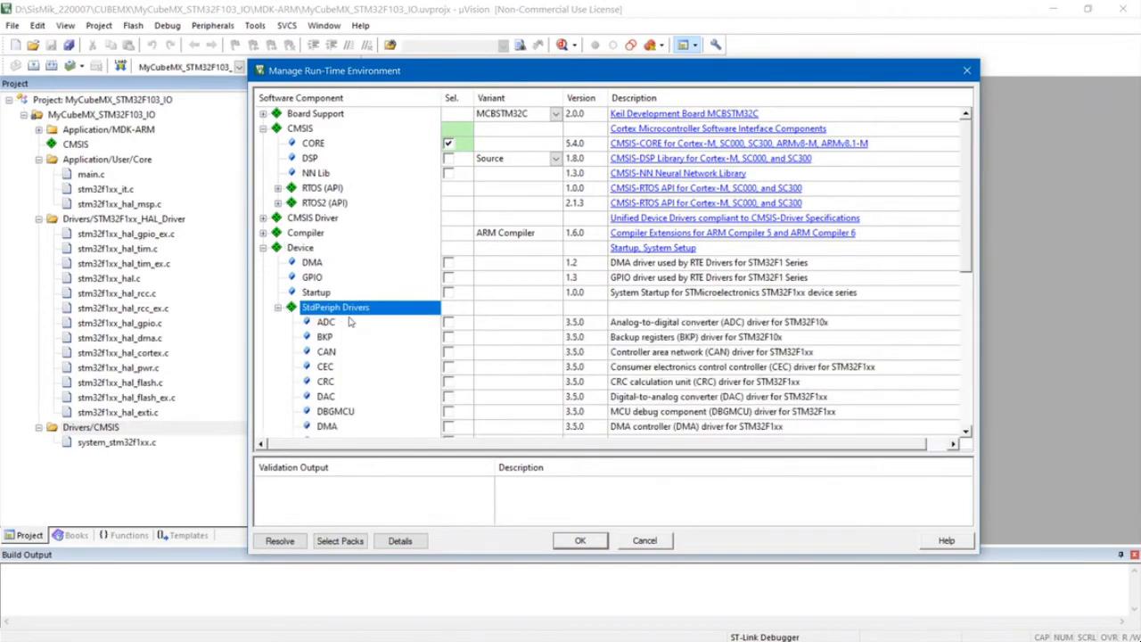
pyautogui.click(278, 308)
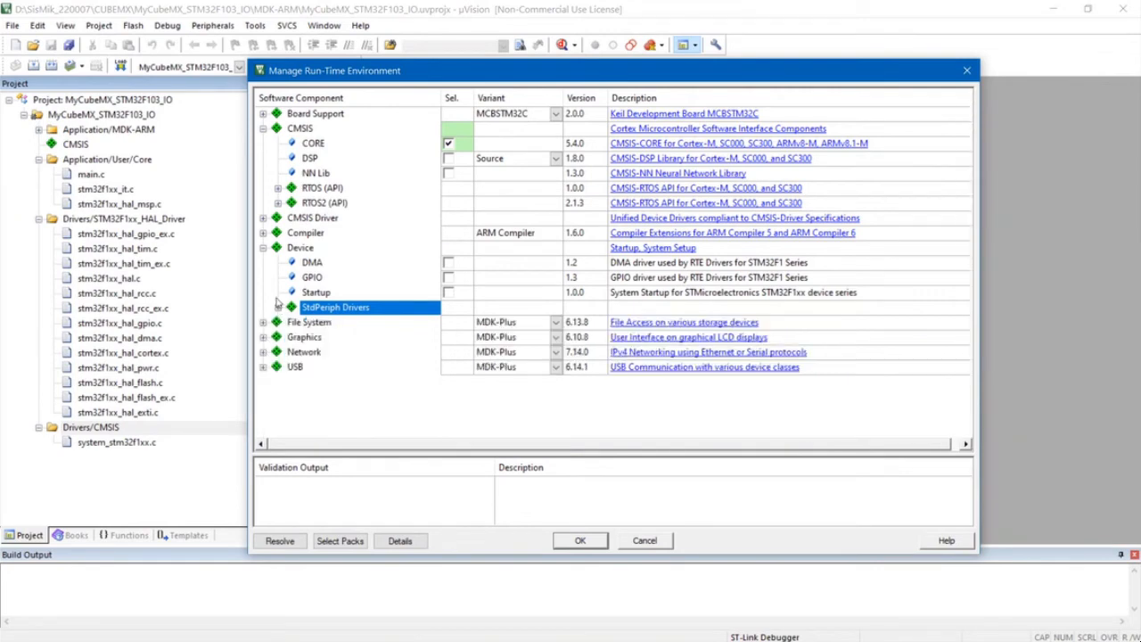
pyautogui.click(264, 248)
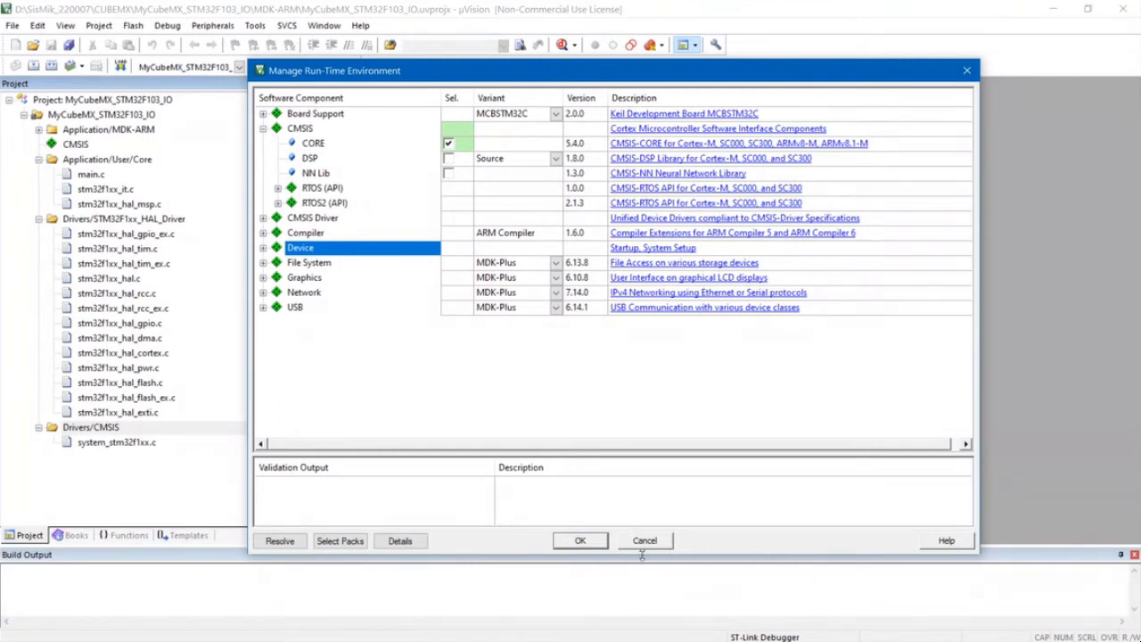
pyautogui.click(580, 541)
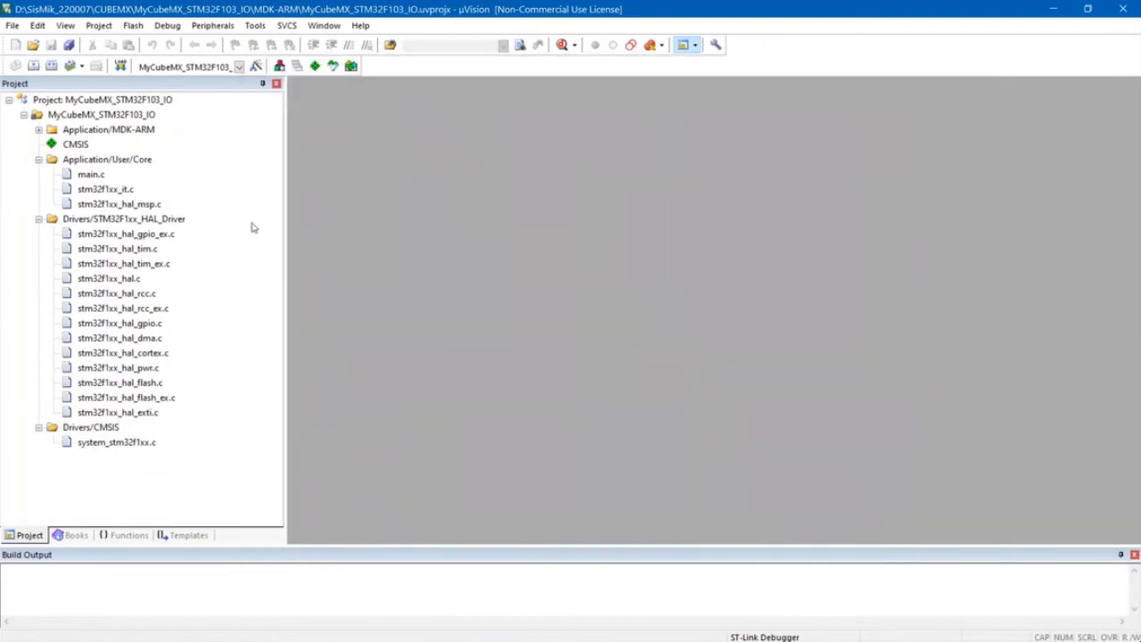
# - Open the target options, check the selected device, and choose default compiler version 5 as the ARM compiler
pyautogui.click(256, 67)
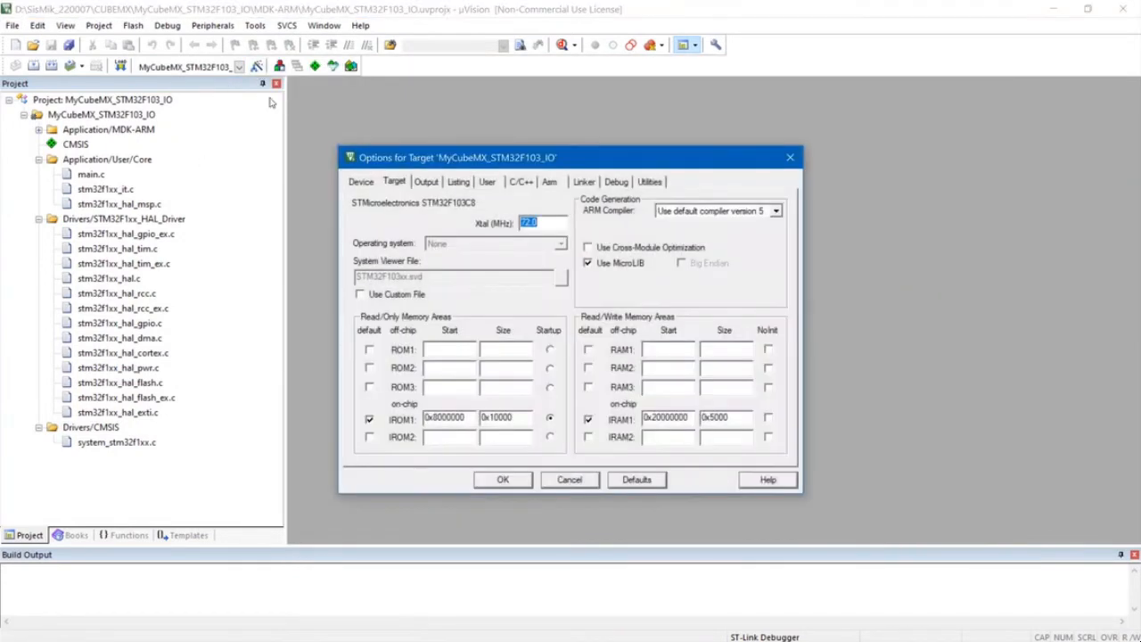
pyautogui.moveTo(603, 166); pyautogui.dragTo(510, 114)
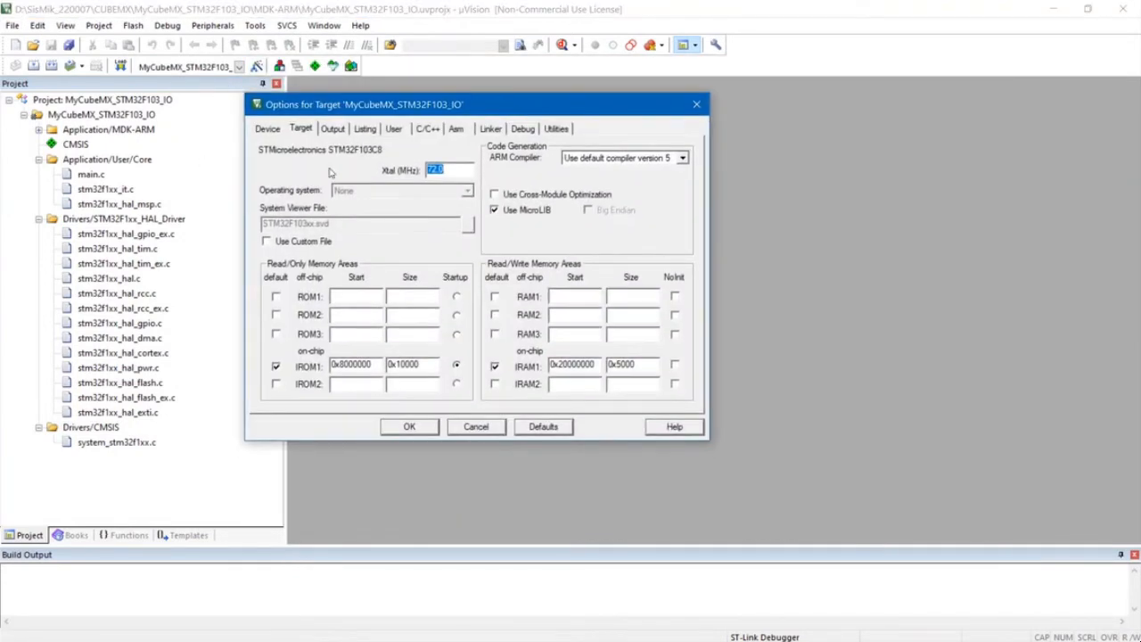
pyautogui.click(266, 128)
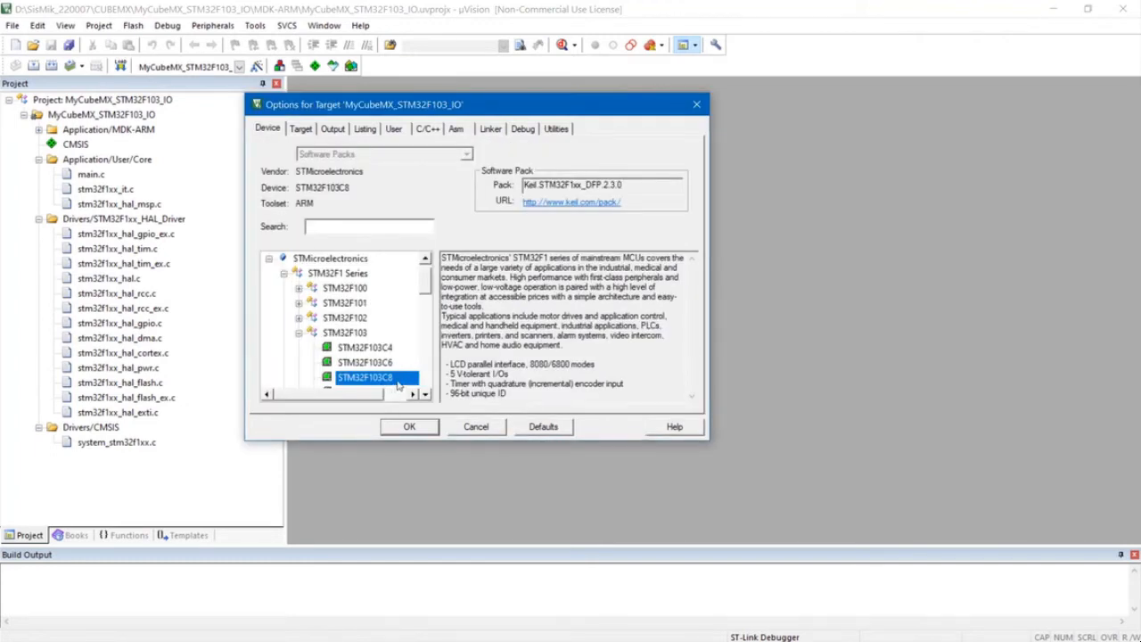
pyautogui.click(302, 130)
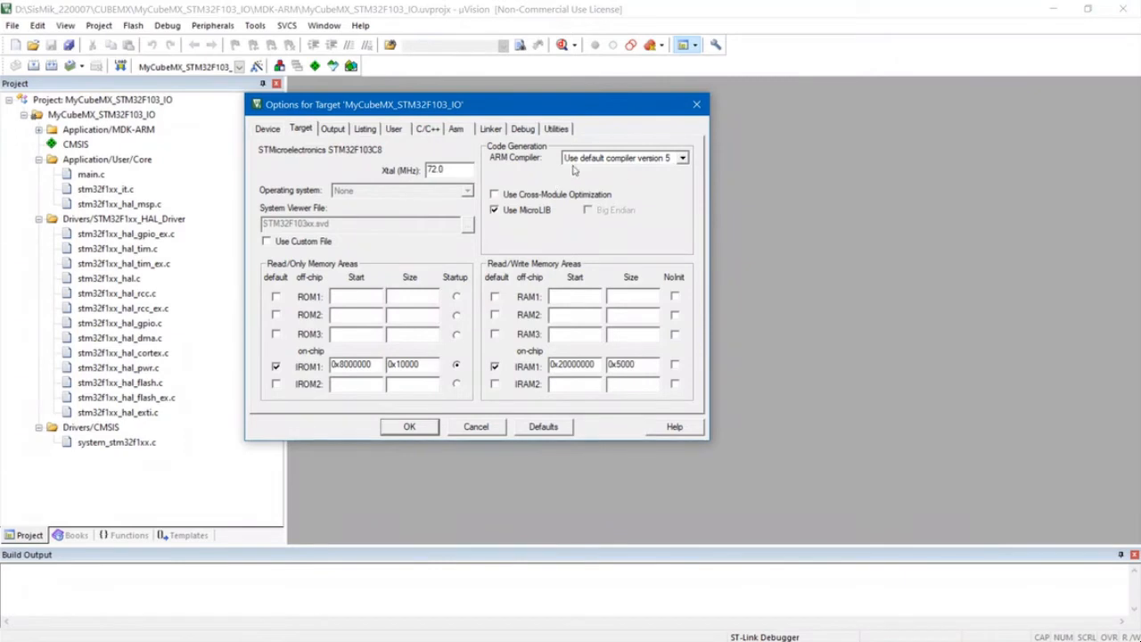
pyautogui.click(683, 158)
pyautogui.click(681, 181)
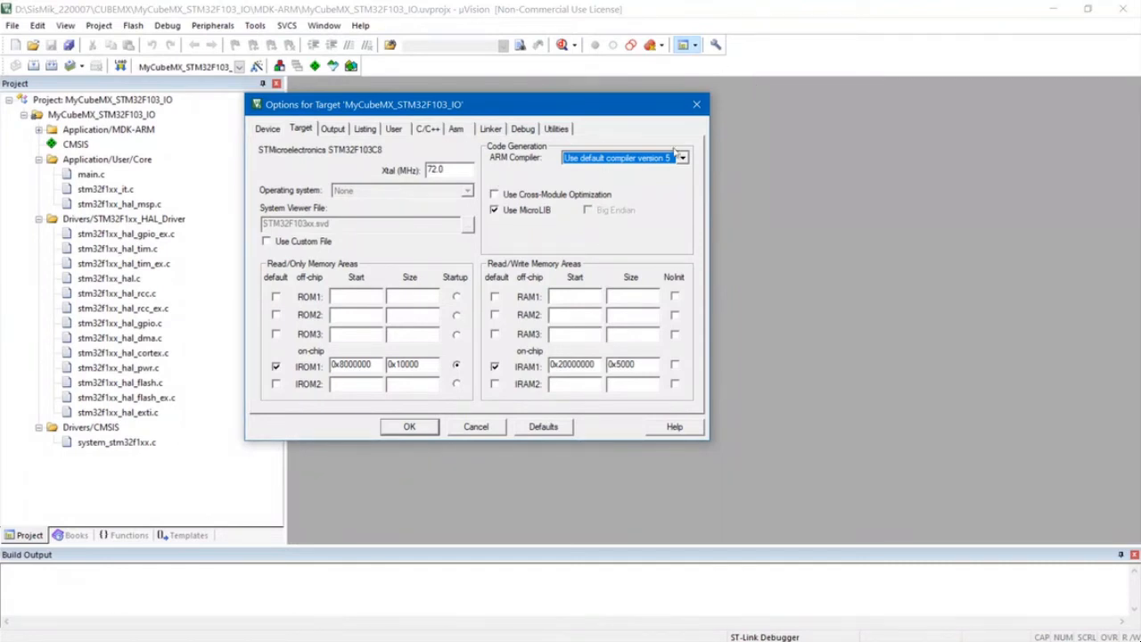
# - Review the C/C++ preprocessor and compiler settings and the choice of hardware debuggers, keeping ST-Link Debugger
pyautogui.click(428, 130)
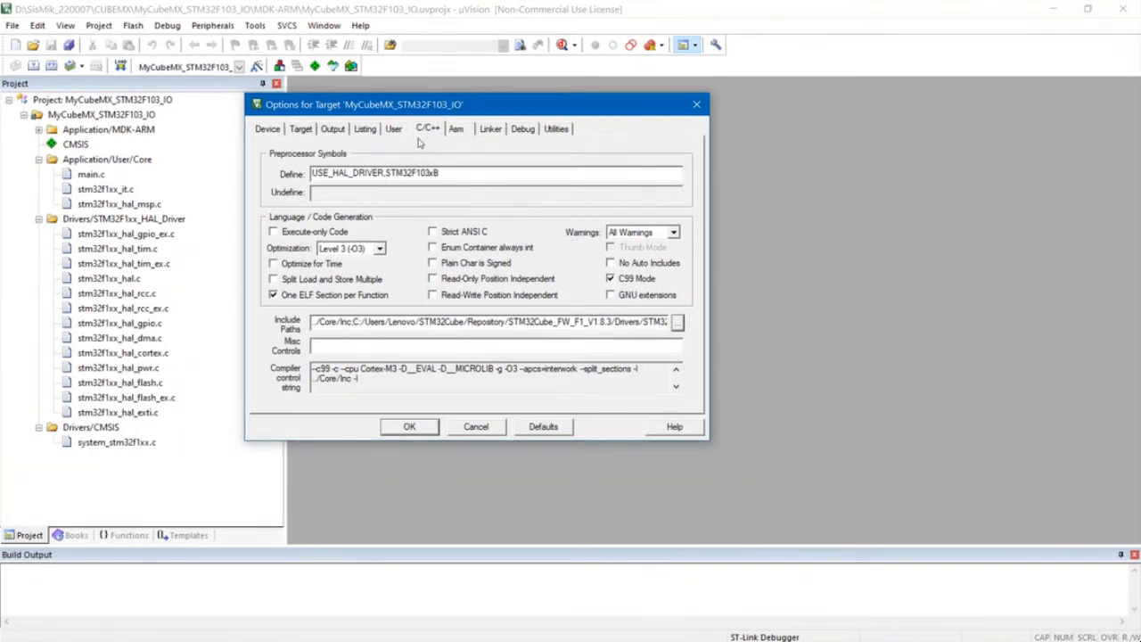
pyautogui.click(523, 129)
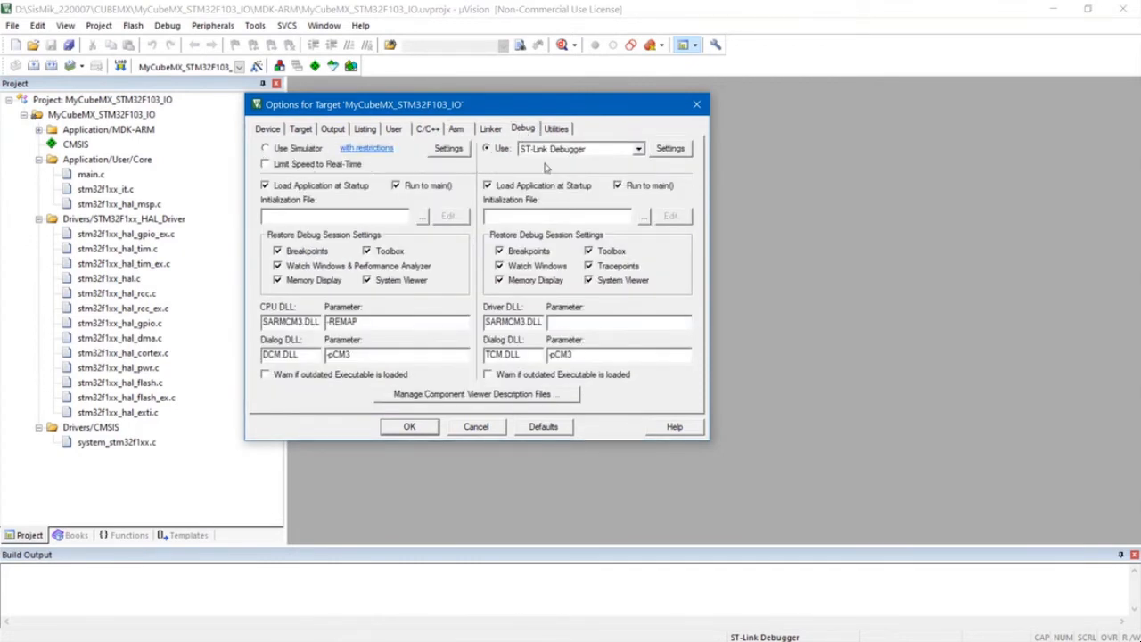
pyautogui.click(638, 149)
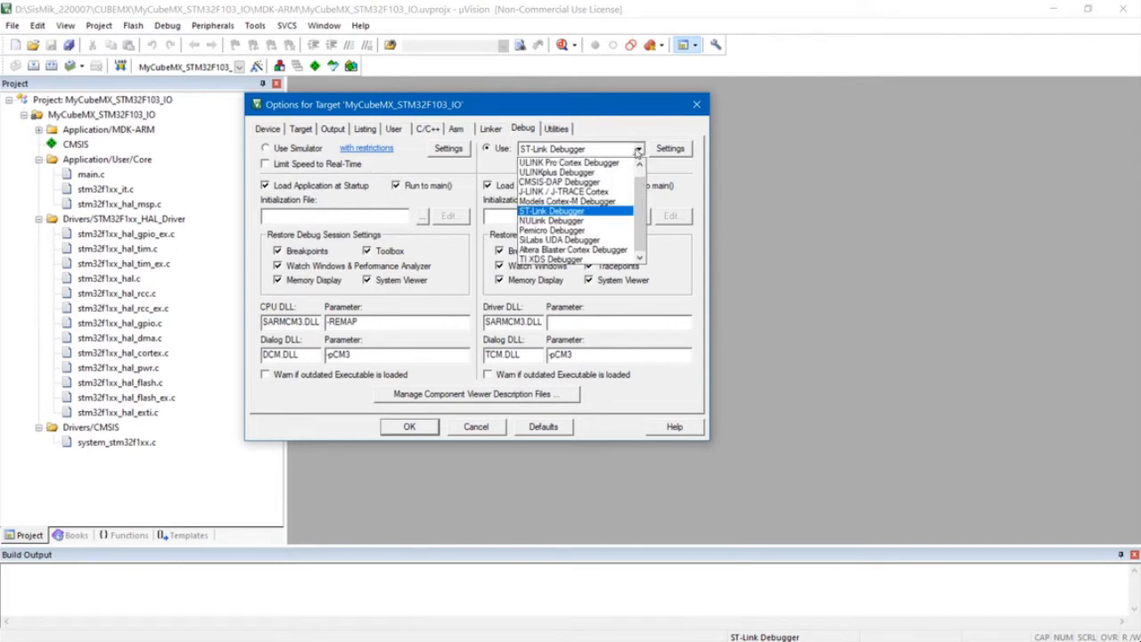
pyautogui.click(638, 151)
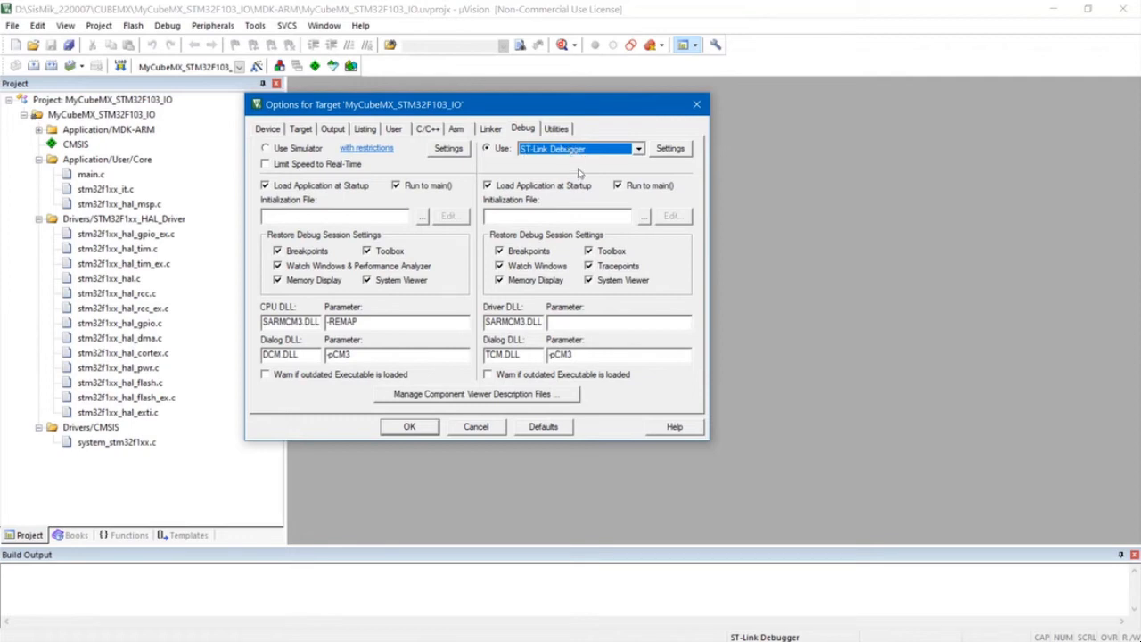
# - In the ST-Link driver setup, keep the connection mode under Reset and set the reset method to HW RESET
pyautogui.click(675, 149)
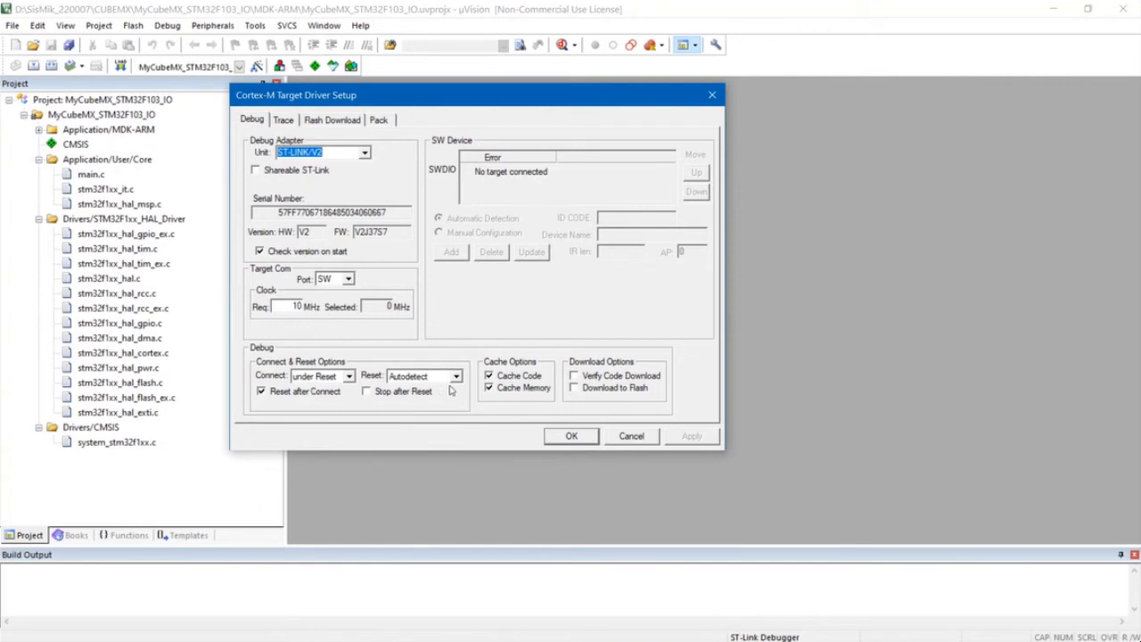
pyautogui.click(350, 377)
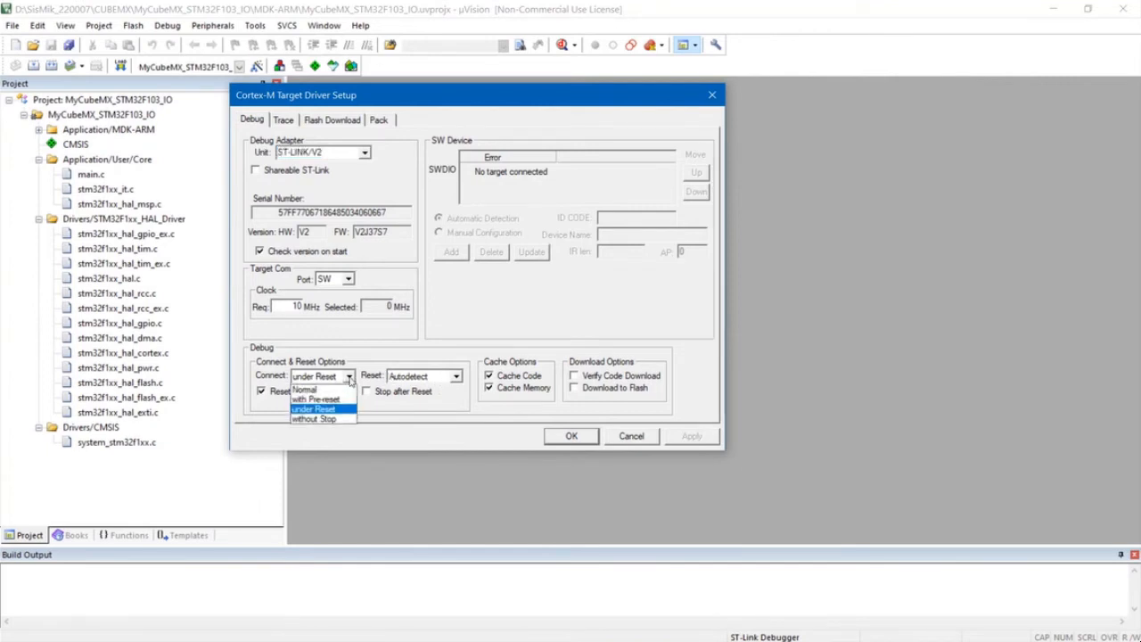
pyautogui.click(348, 380)
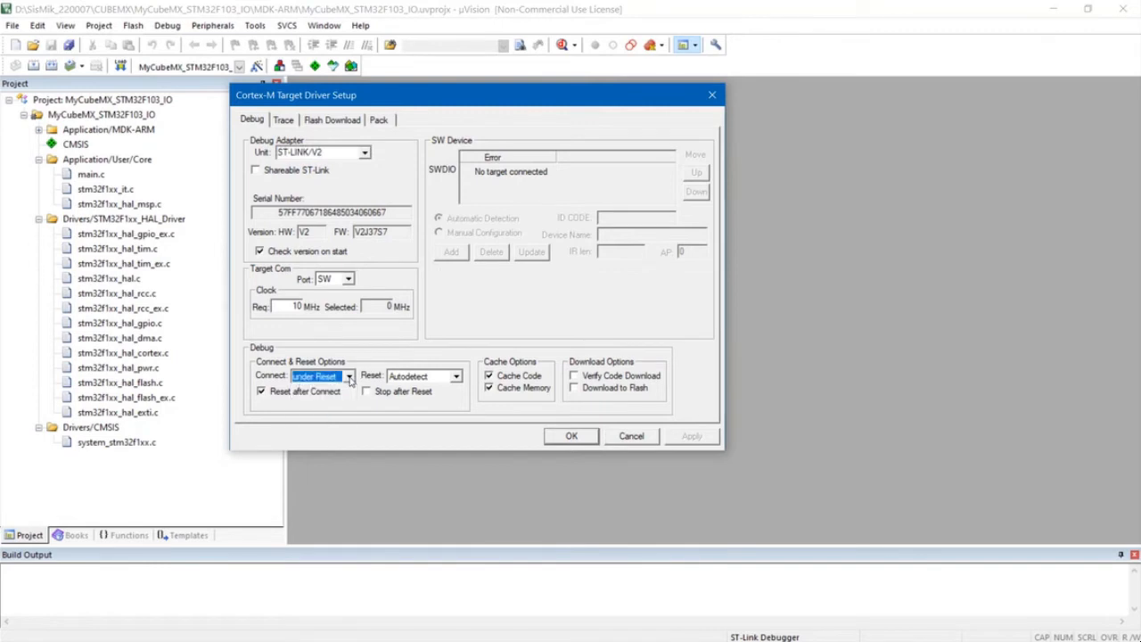
pyautogui.click(456, 377)
pyautogui.click(445, 399)
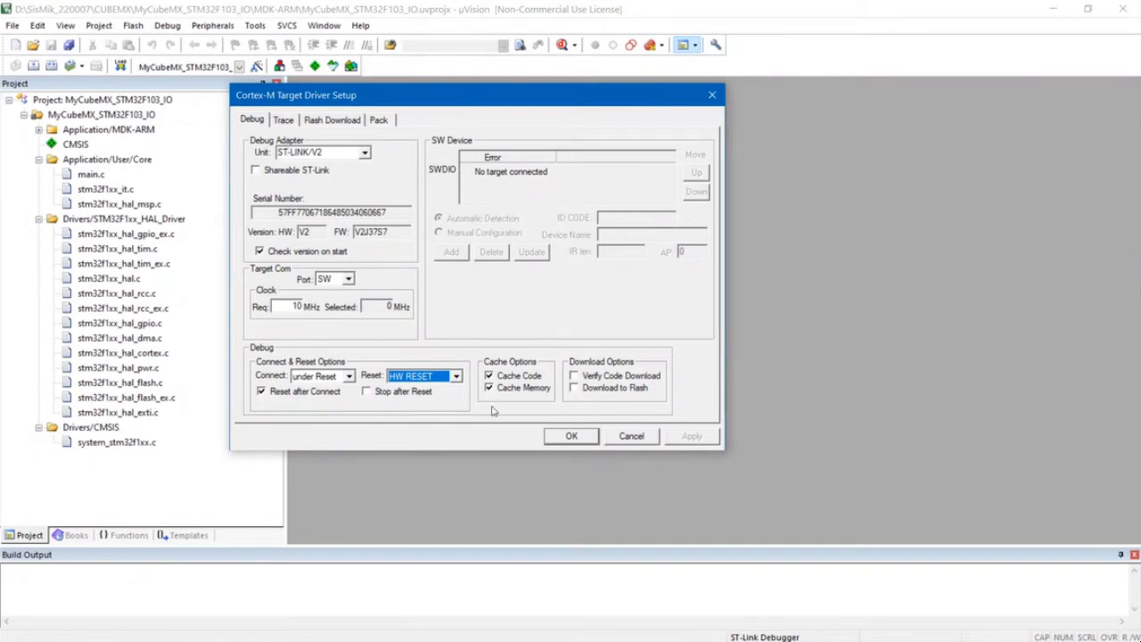
pyautogui.click(573, 436)
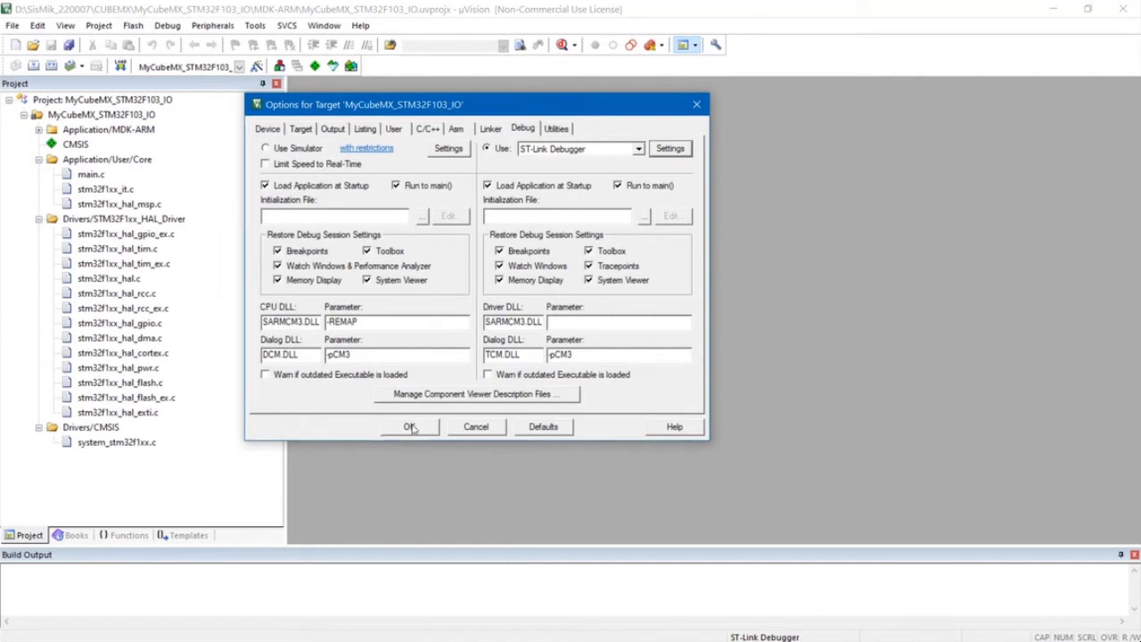
# - Accept the target options and open main.c from the Application/User/Core group
pyautogui.click(410, 426)
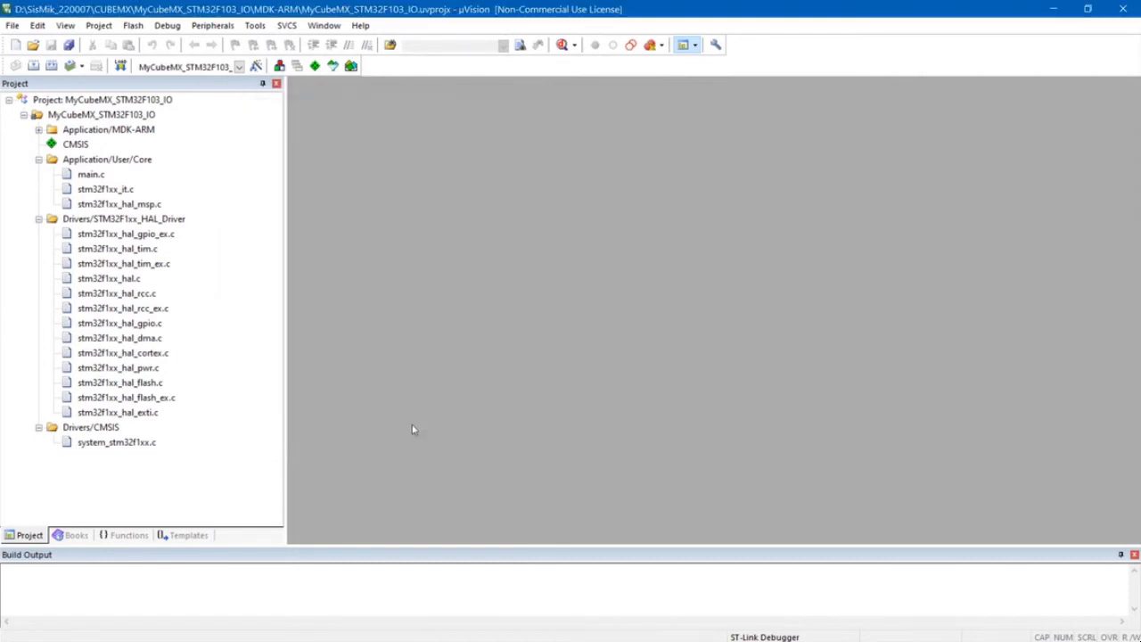
pyautogui.doubleClick(91, 174)
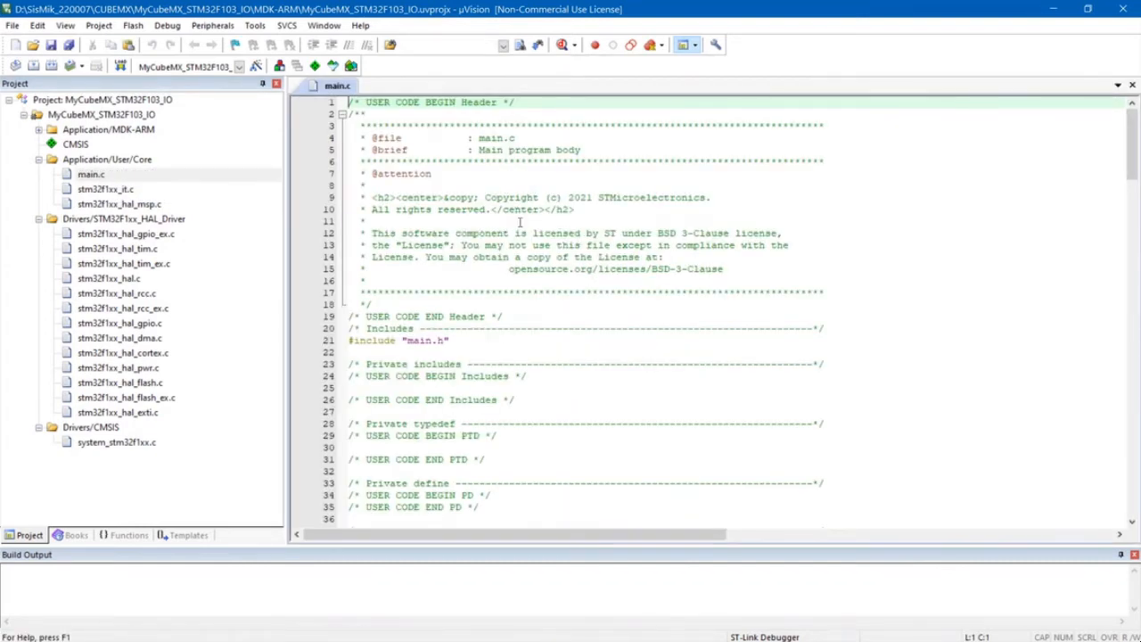
# - Examine the generated main.c, including its includes, user code sections, function prototypes and the start of main()
pyautogui.scroll(-7, 457, 275)
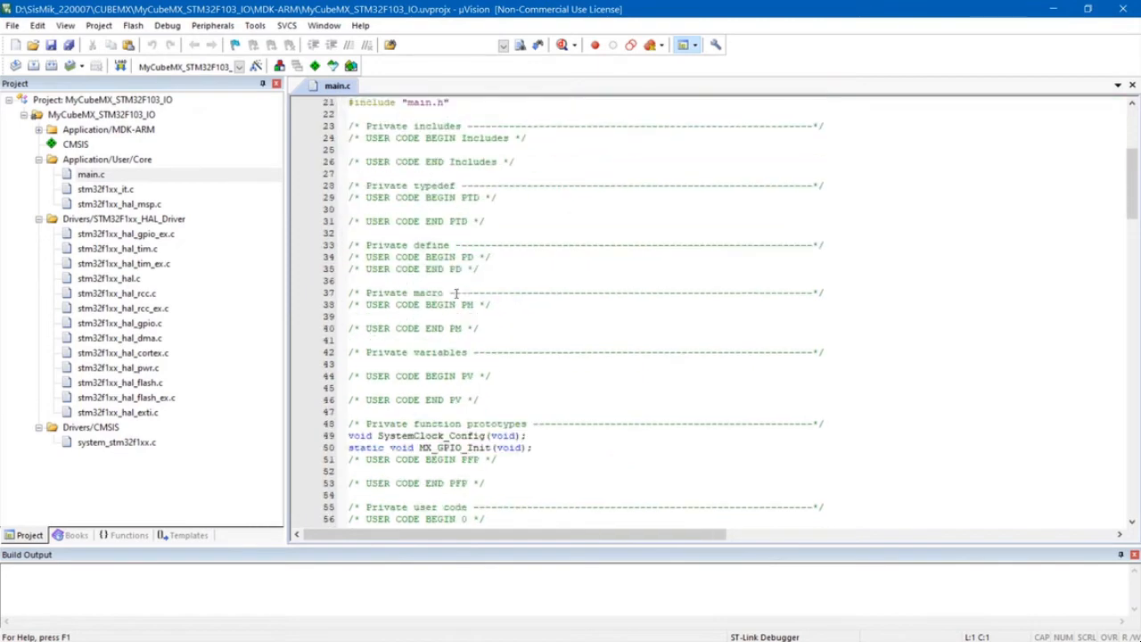
pyautogui.scroll(5, 457, 292)
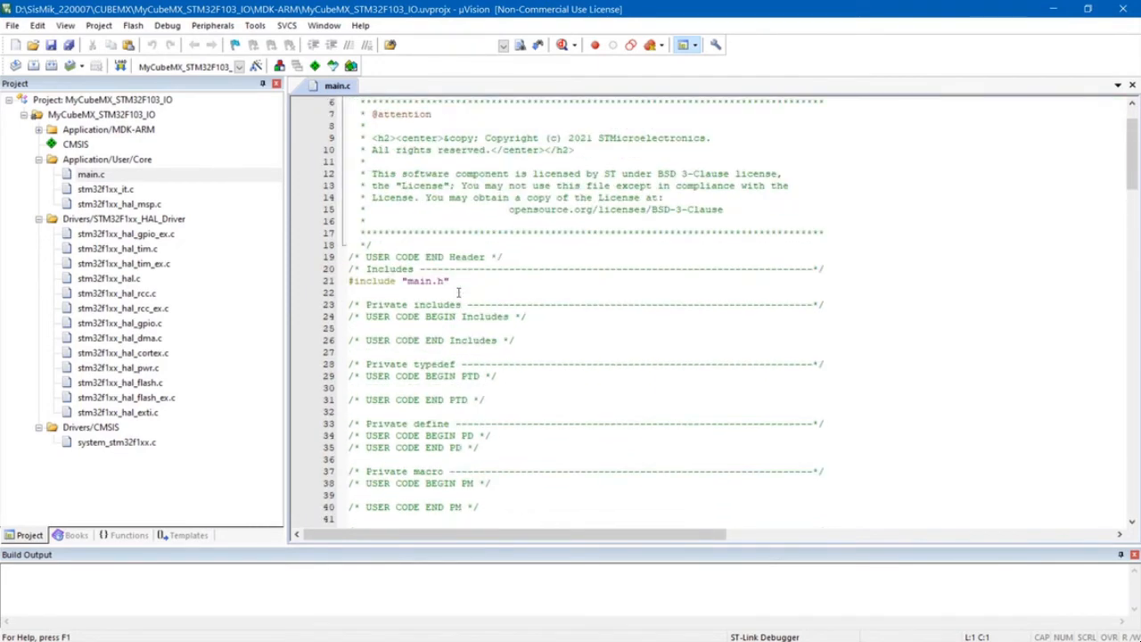
pyautogui.scroll(-10, 457, 293)
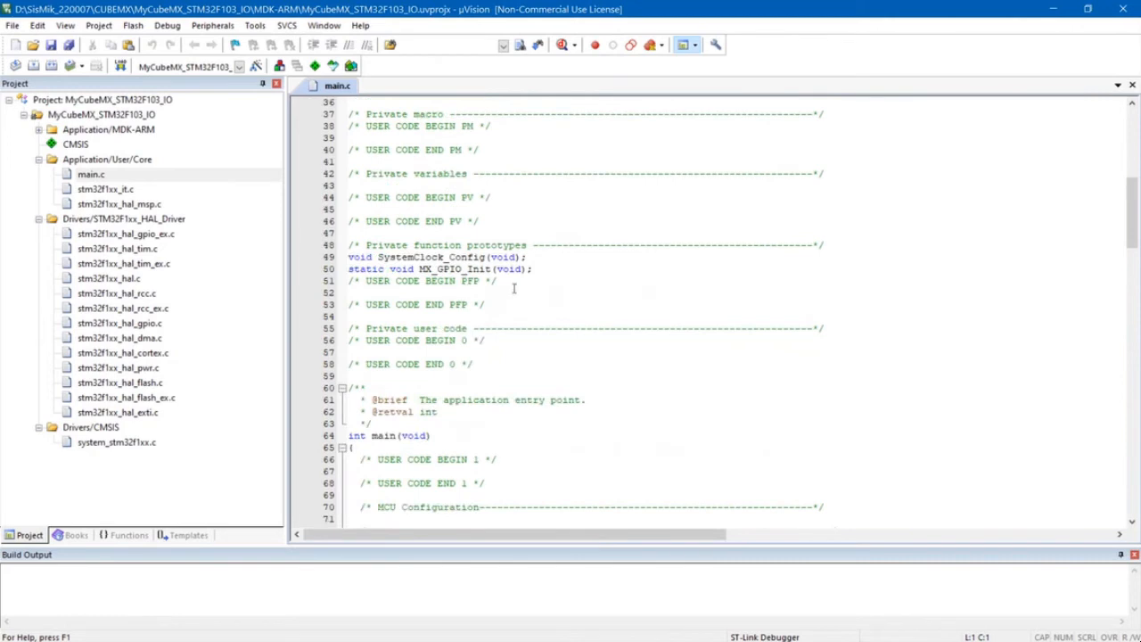
pyautogui.scroll(-5, 478, 307)
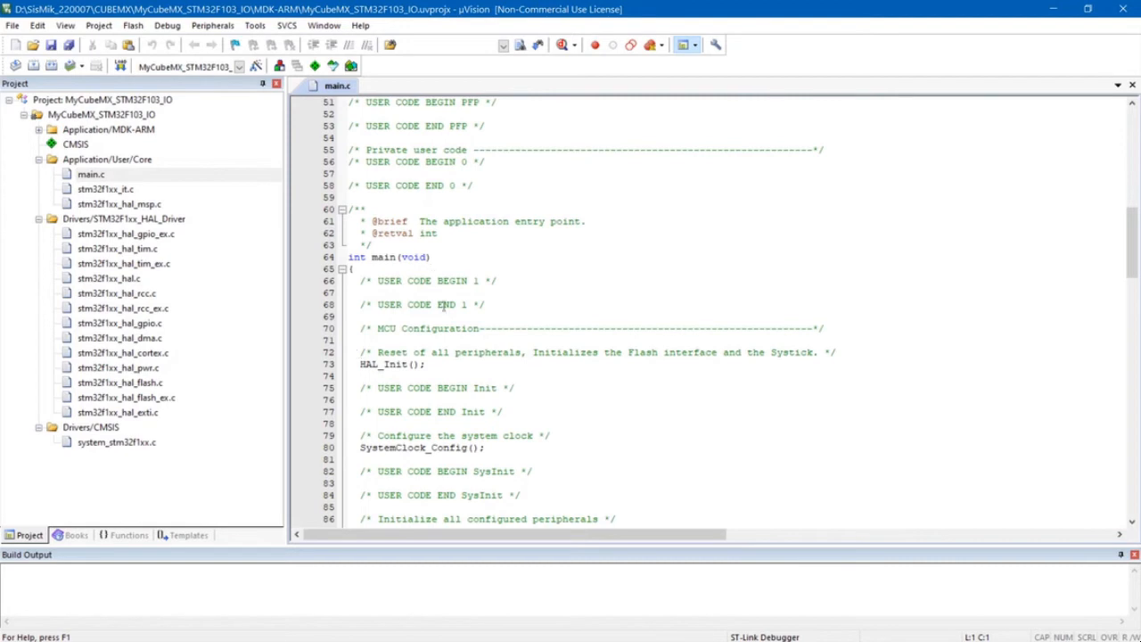
pyautogui.scroll(17, 443, 356)
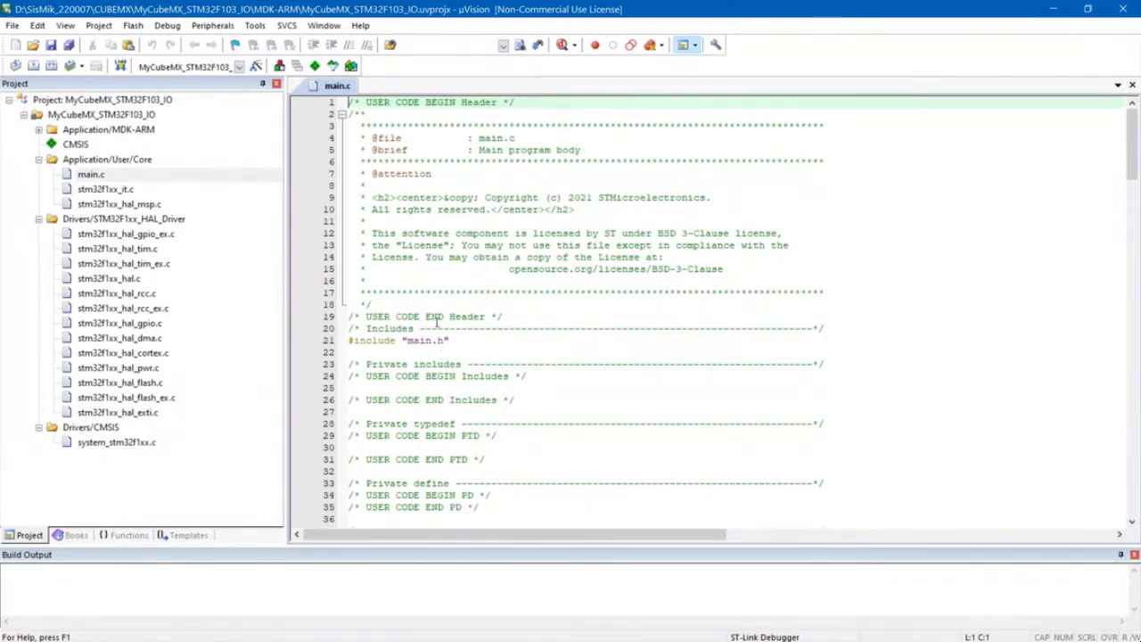
pyautogui.scroll(-15, 443, 334)
pyautogui.scroll(15, 438, 334)
pyautogui.scroll(-8, 472, 303)
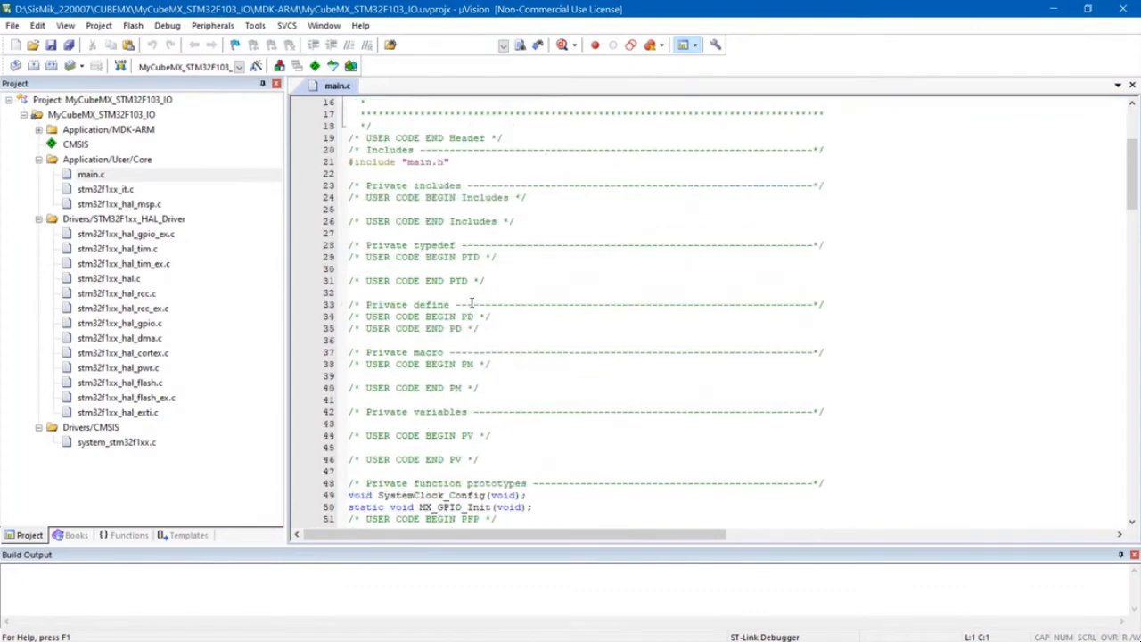
pyautogui.scroll(-3, 472, 303)
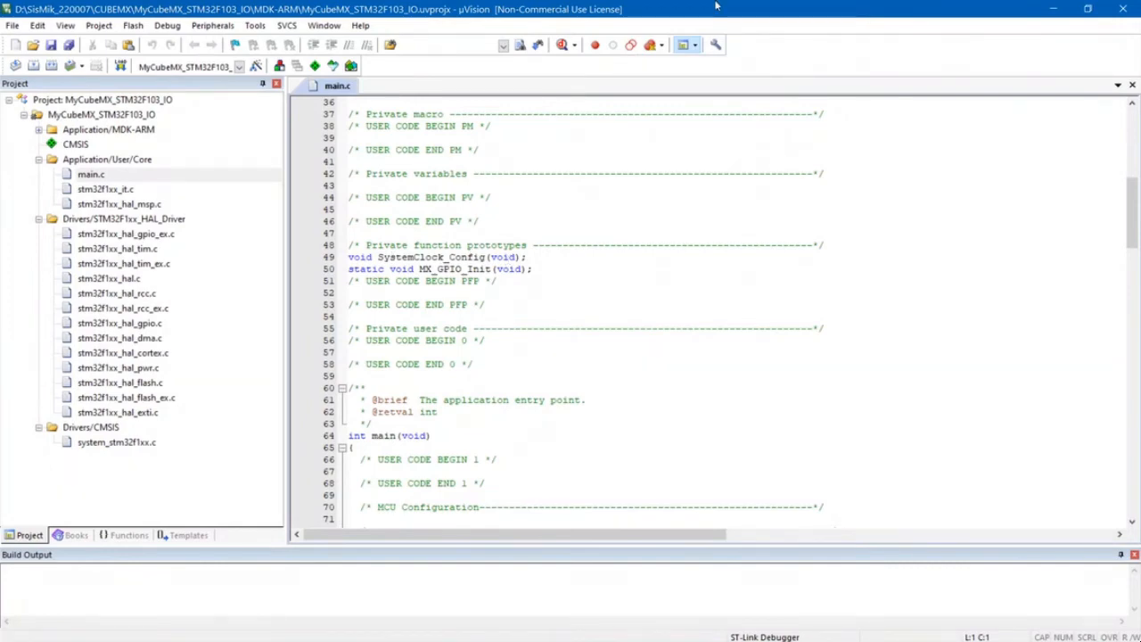
# - Switch to STM32CubeMX to check the generated function calls in the project's advanced settings, and return to a maximized µVision window
pyautogui.moveTo(740, 19); pyautogui.dragTo(807, 463)
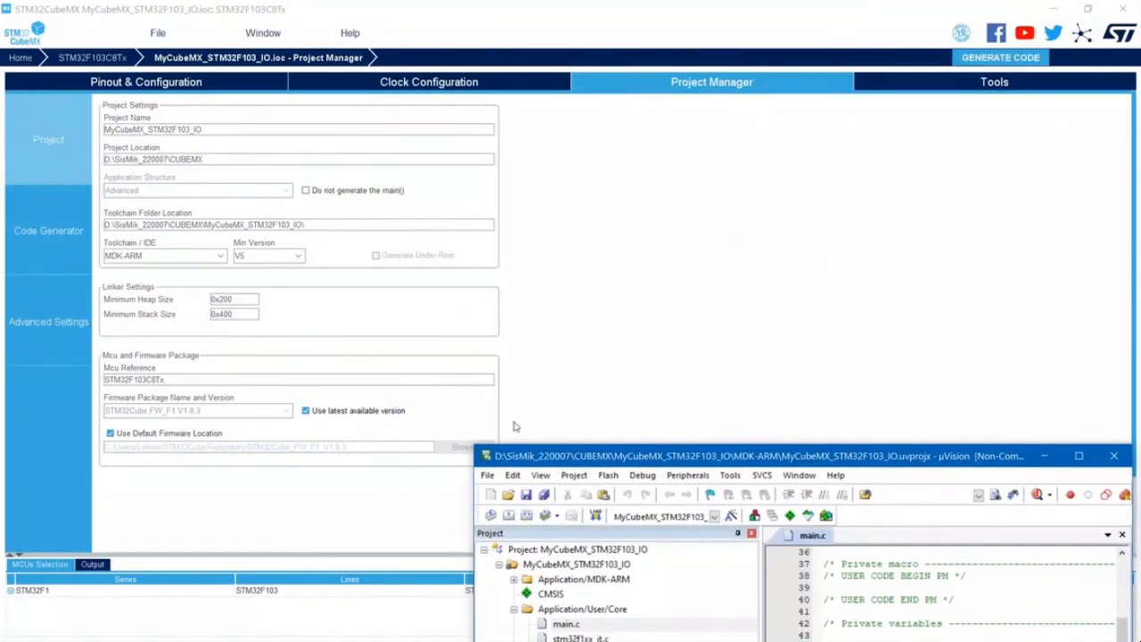
pyautogui.click(48, 322)
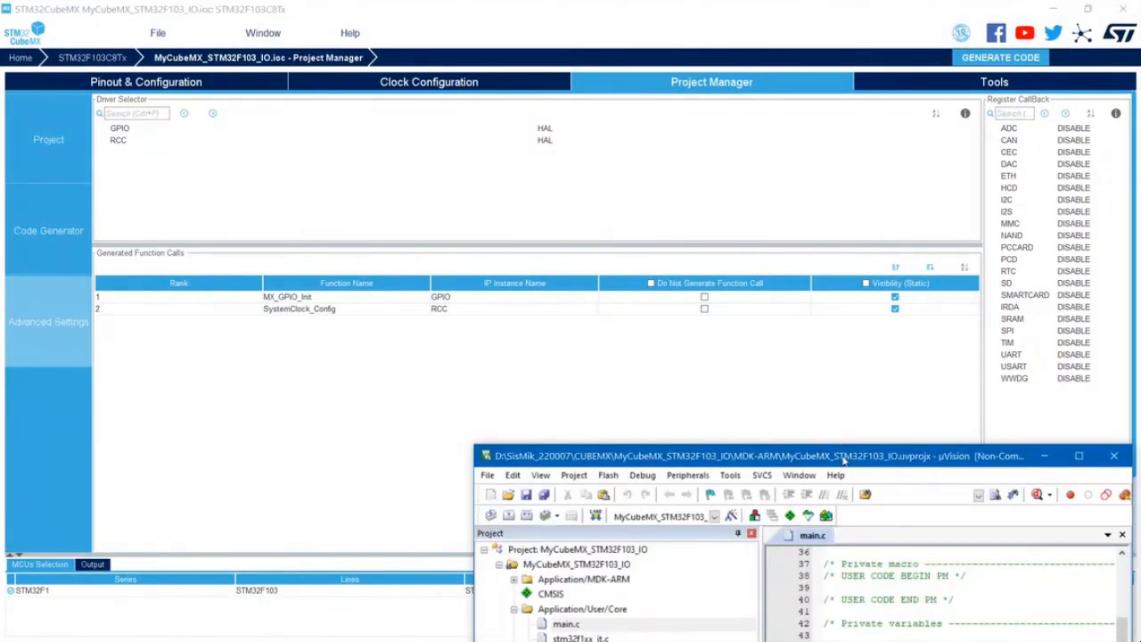
pyautogui.moveTo(841, 457); pyautogui.dragTo(508, 39)
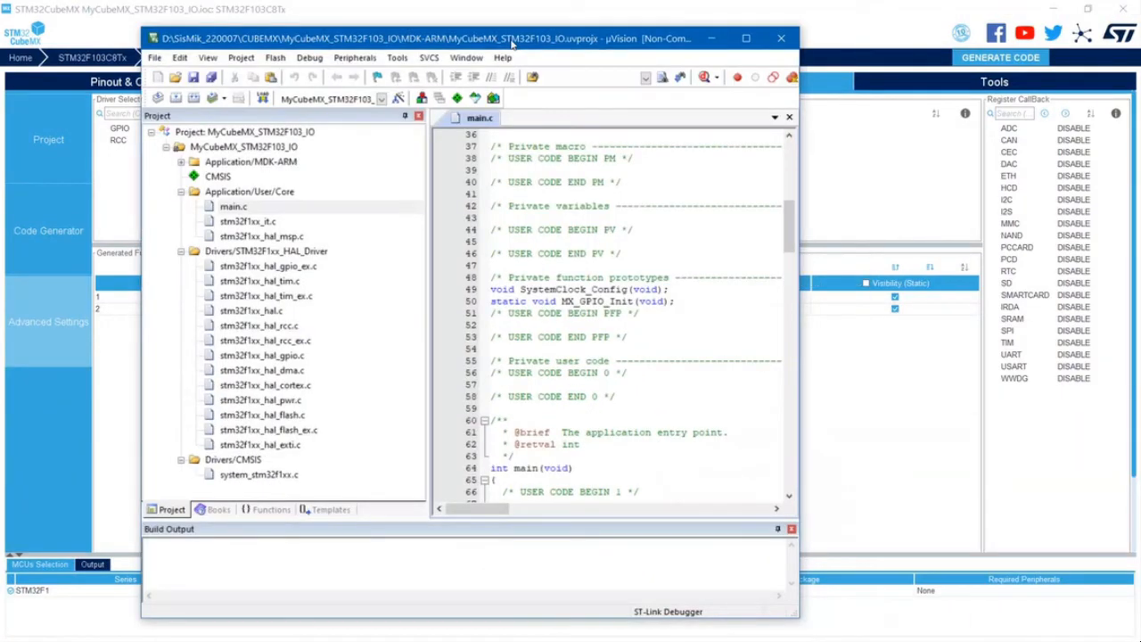
pyautogui.doubleClick(575, 38)
# - Examine the MX_GPIO_Init function in main.c, including the PC13 output configuration and the pull setting of input PB0
pyautogui.scroll(-20, 615, 178)
pyautogui.scroll(-8, 615, 191)
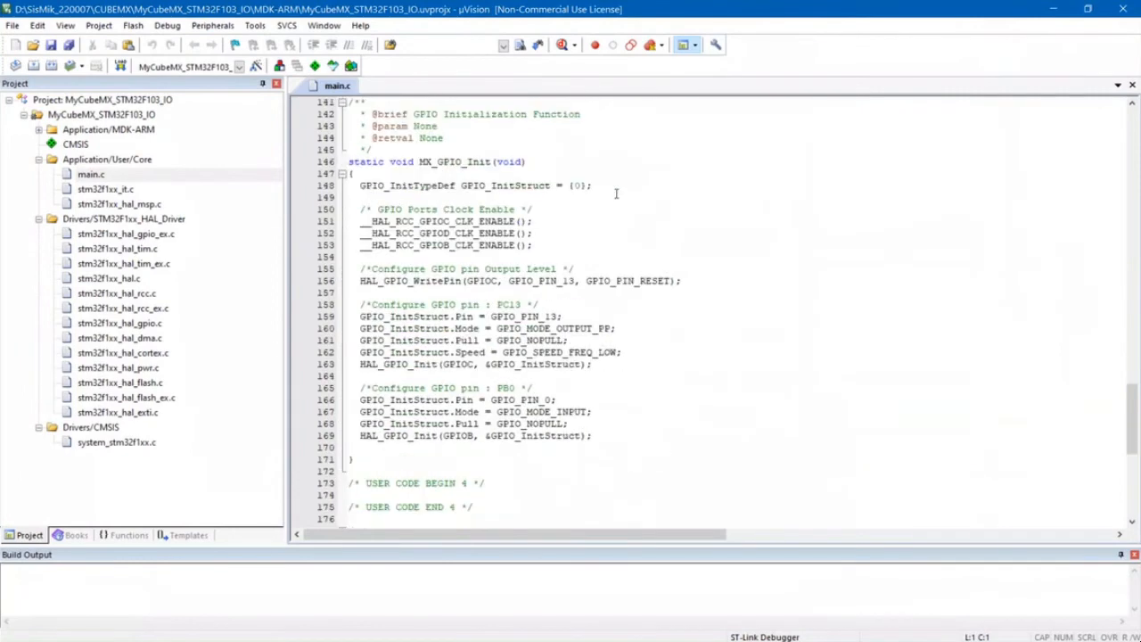
pyautogui.scroll(2, 615, 192)
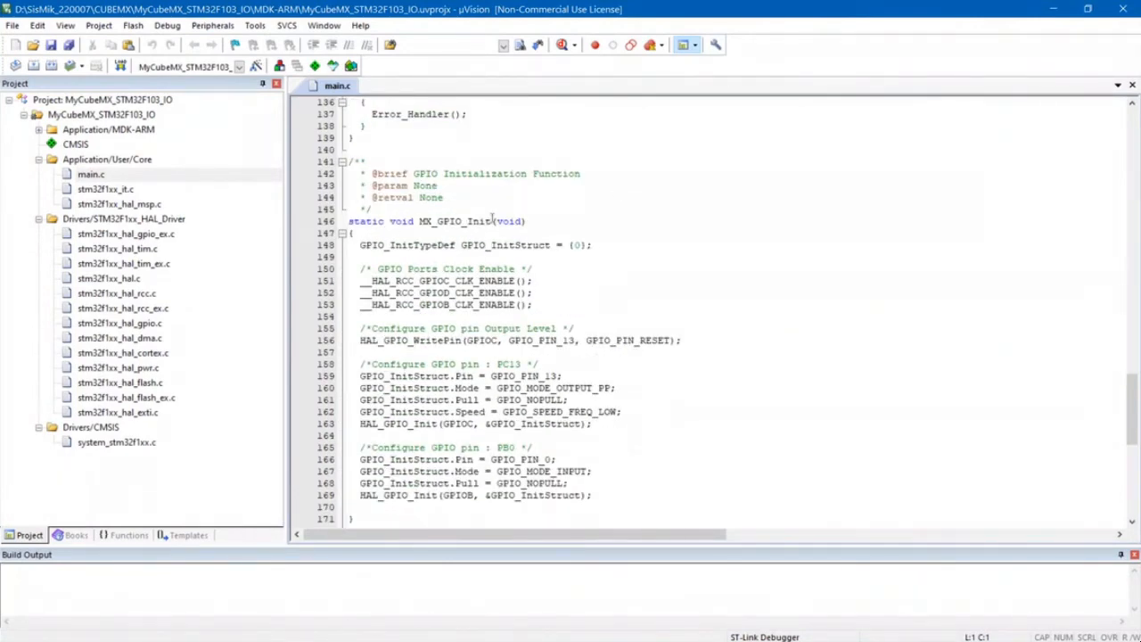
pyautogui.scroll(-3, 501, 219)
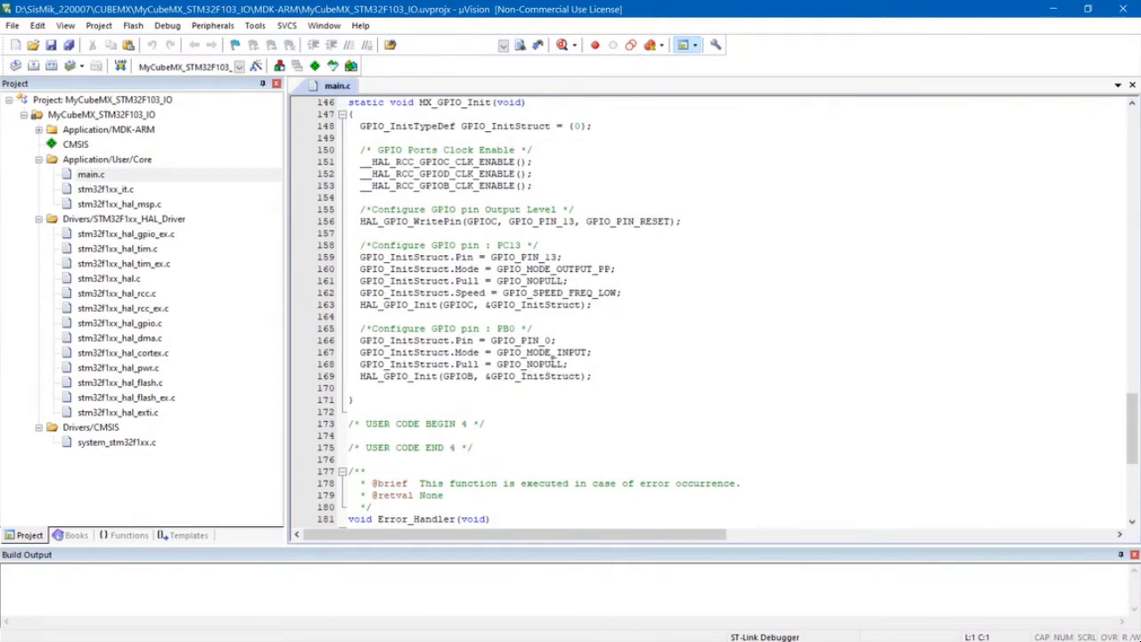
pyautogui.moveTo(526, 366); pyautogui.dragTo(561, 363)
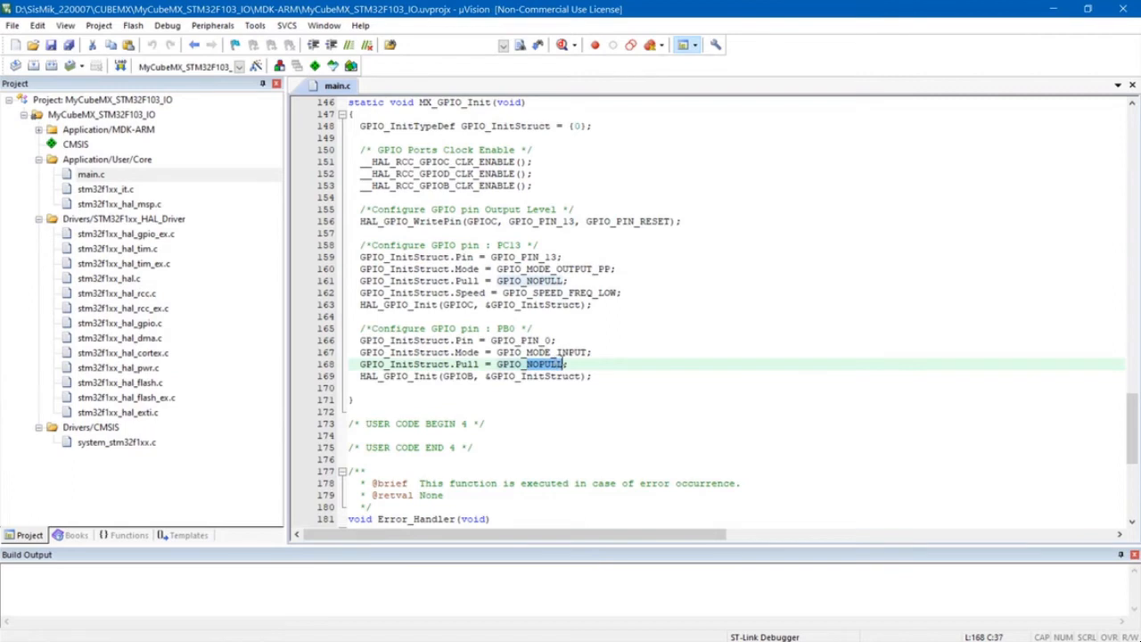
pyautogui.click(614, 365)
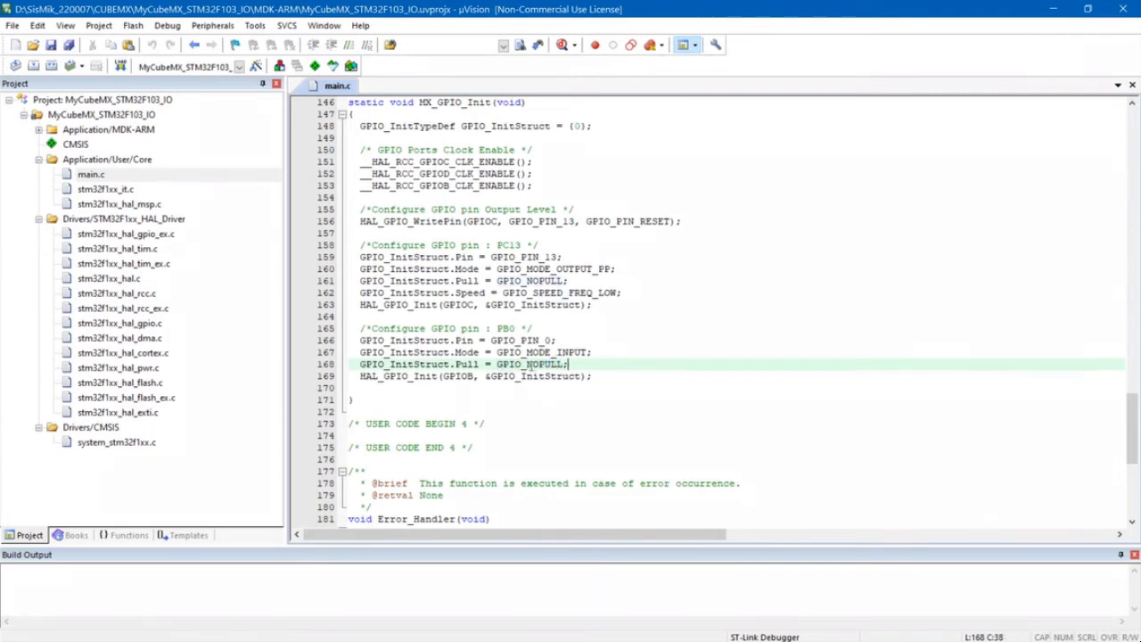
pyautogui.moveTo(526, 366); pyautogui.dragTo(561, 365)
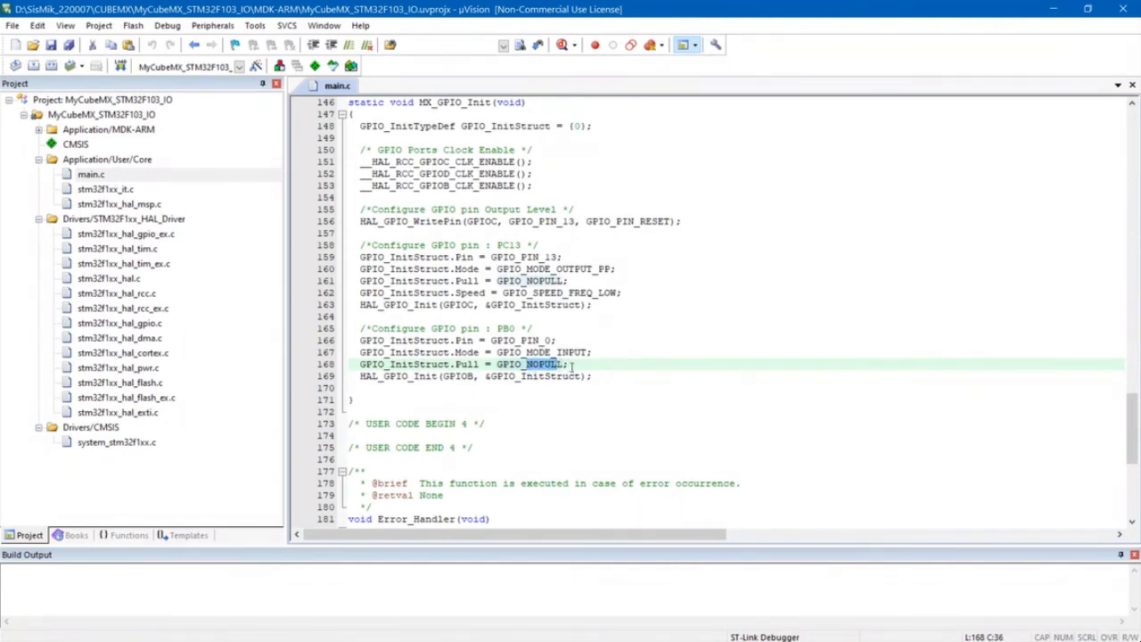
pyautogui.click(569, 366)
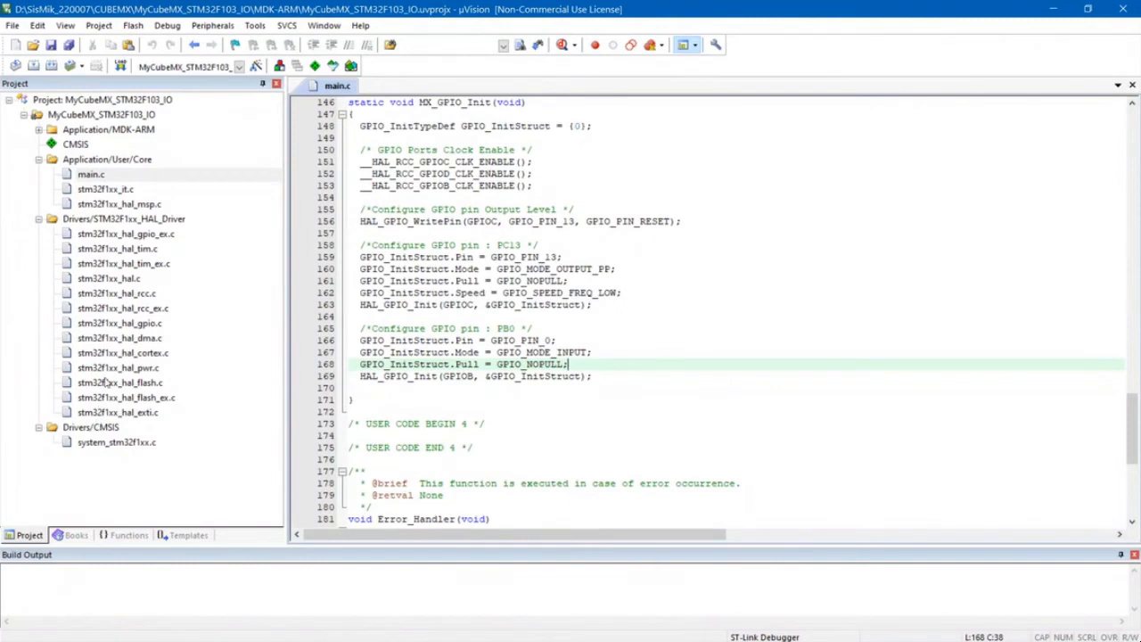
# - Build the target of the MyCubeMX_STM32F103_IO project
pyautogui.click(91, 175)
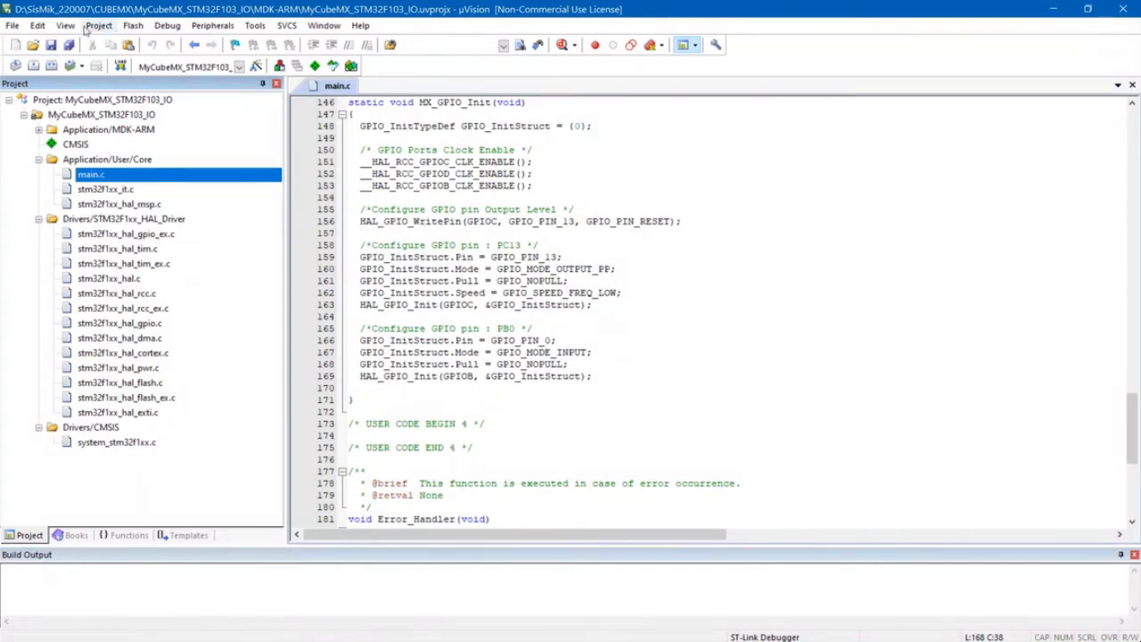
pyautogui.click(100, 26)
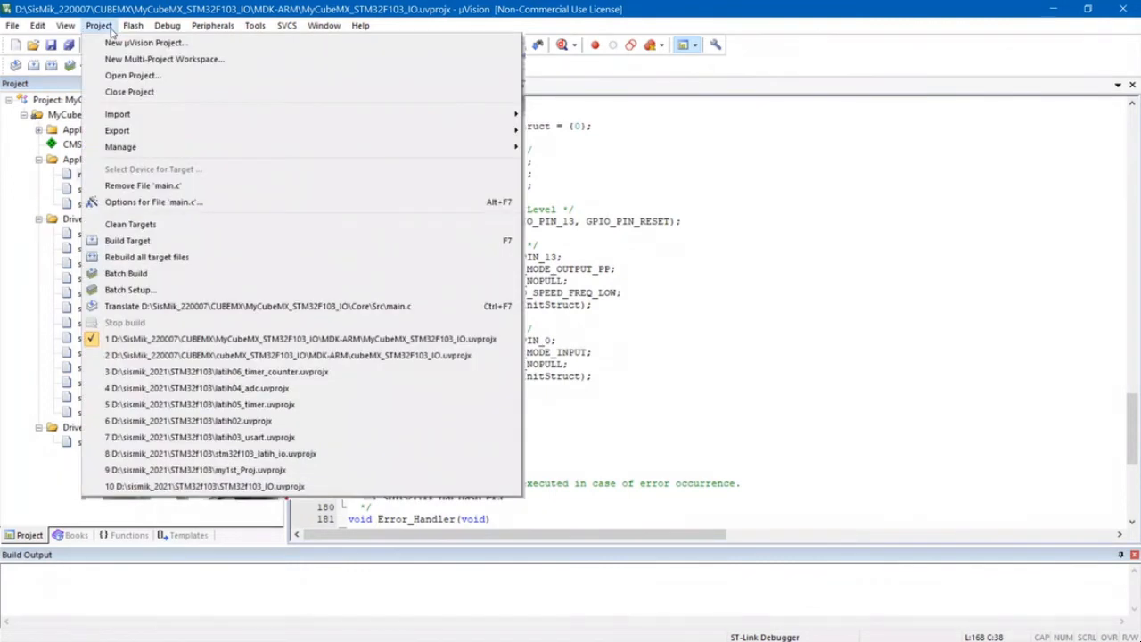
pyautogui.click(127, 241)
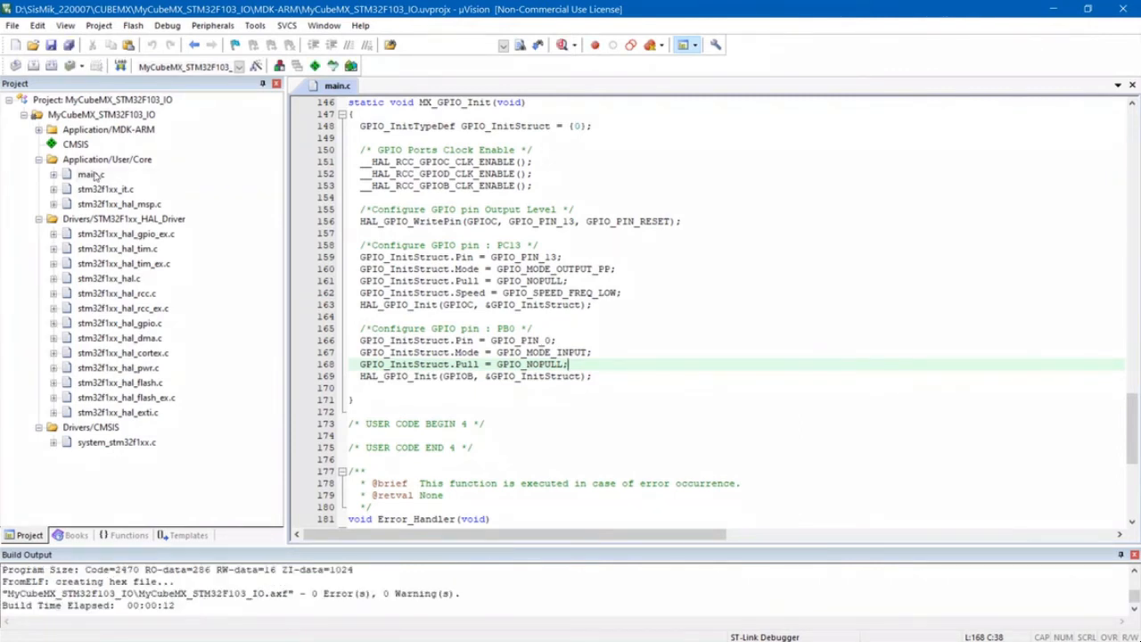
# - Expand the header files included by main.c in the project tree and open stm32f1xx_hal_gpio.h
pyautogui.click(55, 176)
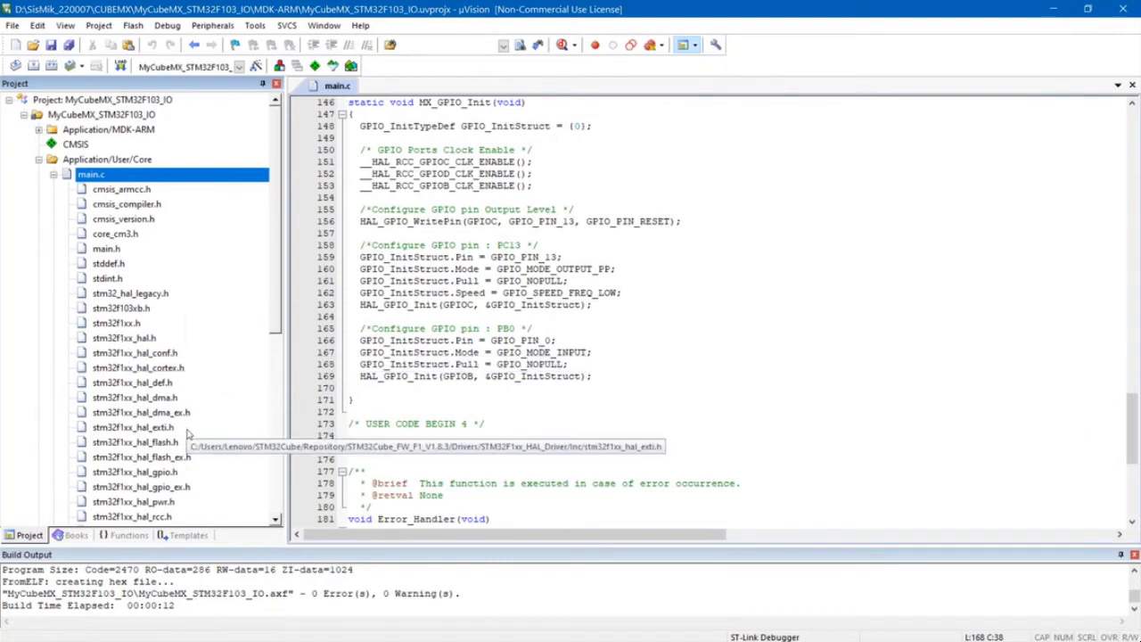
pyautogui.scroll(-1, 177, 426)
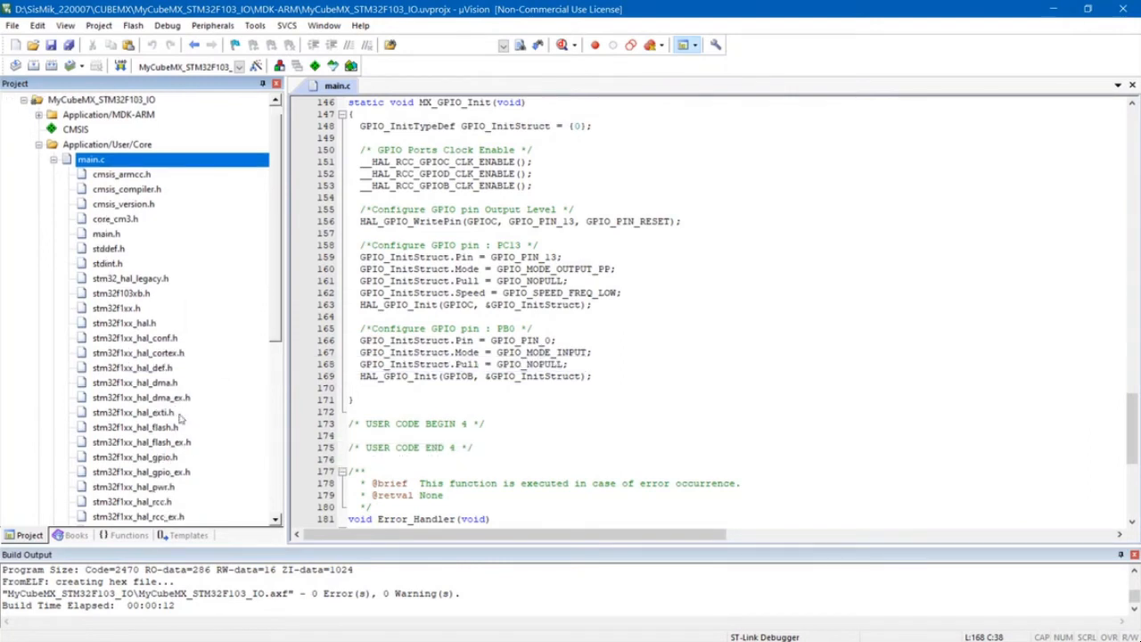
pyautogui.click(166, 458)
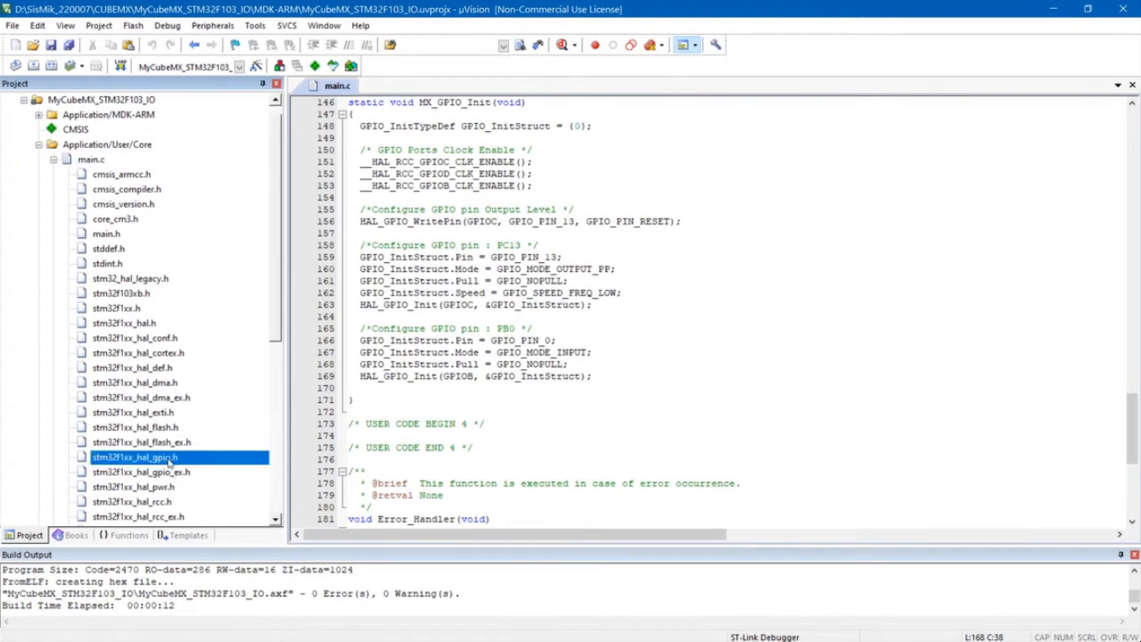
pyautogui.doubleClick(169, 460)
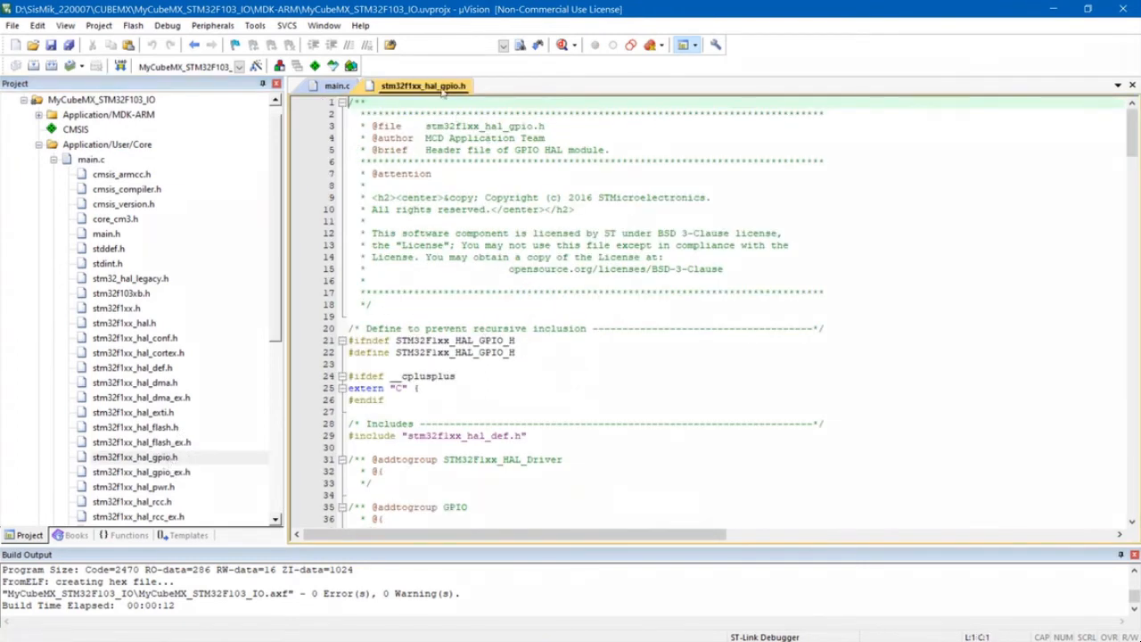
# - Examine the GPIO init structure, pin state enumeration, pin defines and mode defines in stm32f1xx_hal_gpio.h
pyautogui.scroll(-5, 518, 314)
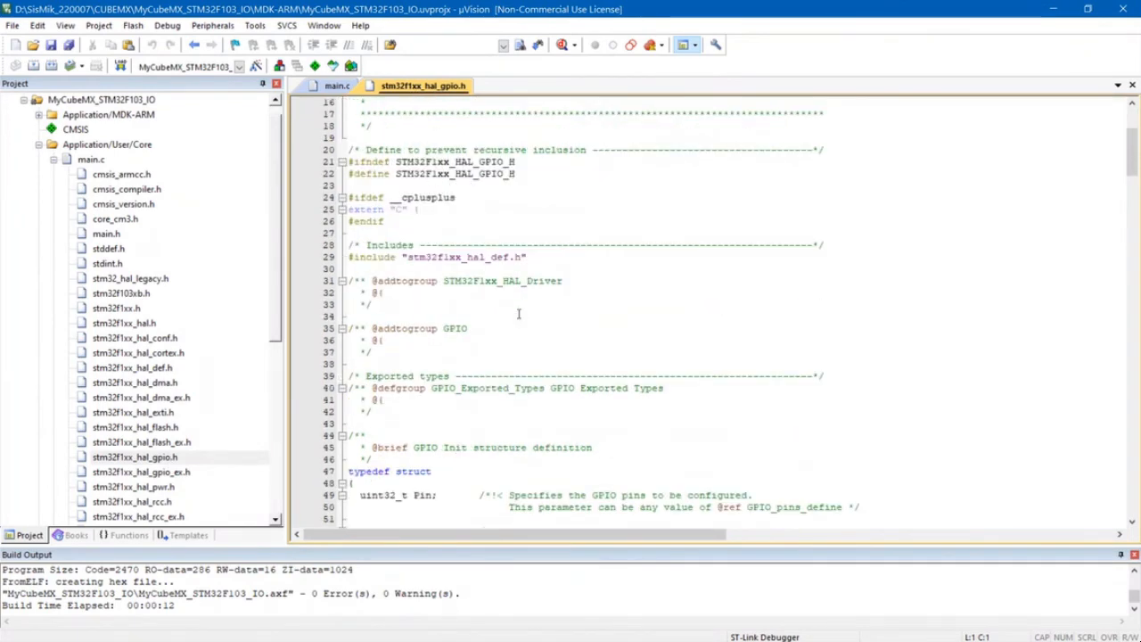
pyautogui.scroll(-10, 518, 314)
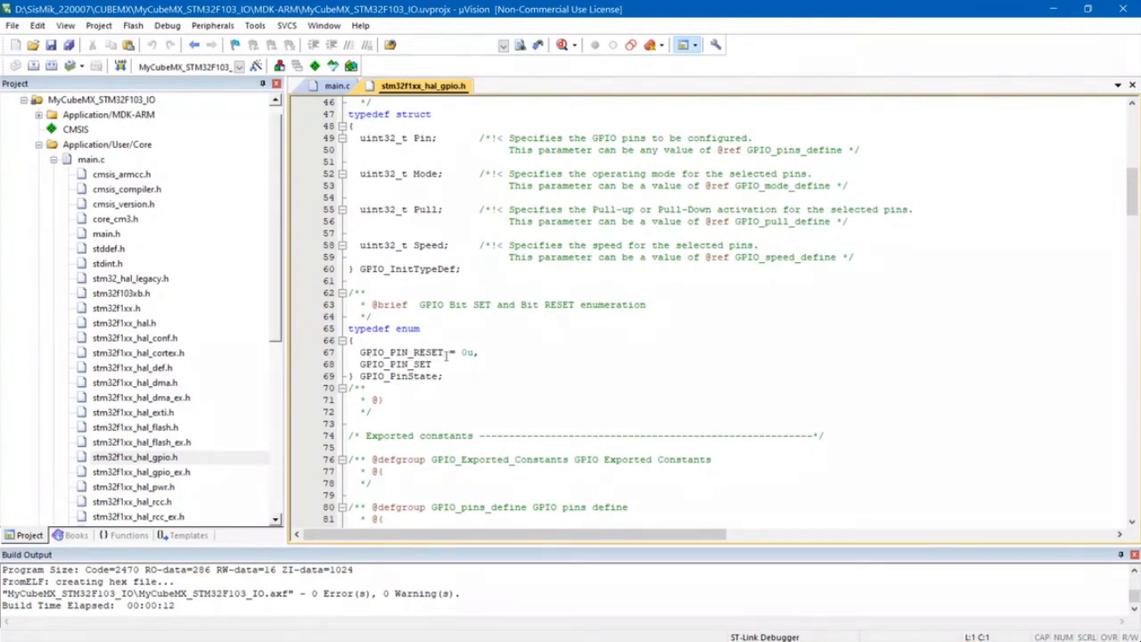
pyautogui.moveTo(359, 352); pyautogui.dragTo(431, 353)
pyautogui.scroll(-8, 550, 370)
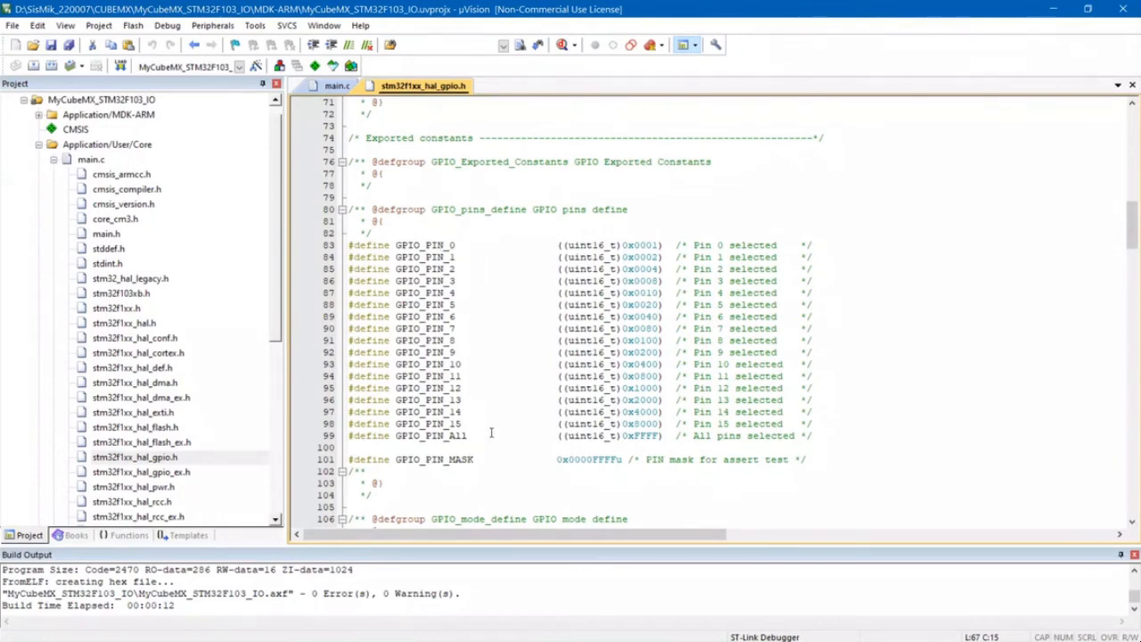
pyautogui.scroll(-8, 503, 397)
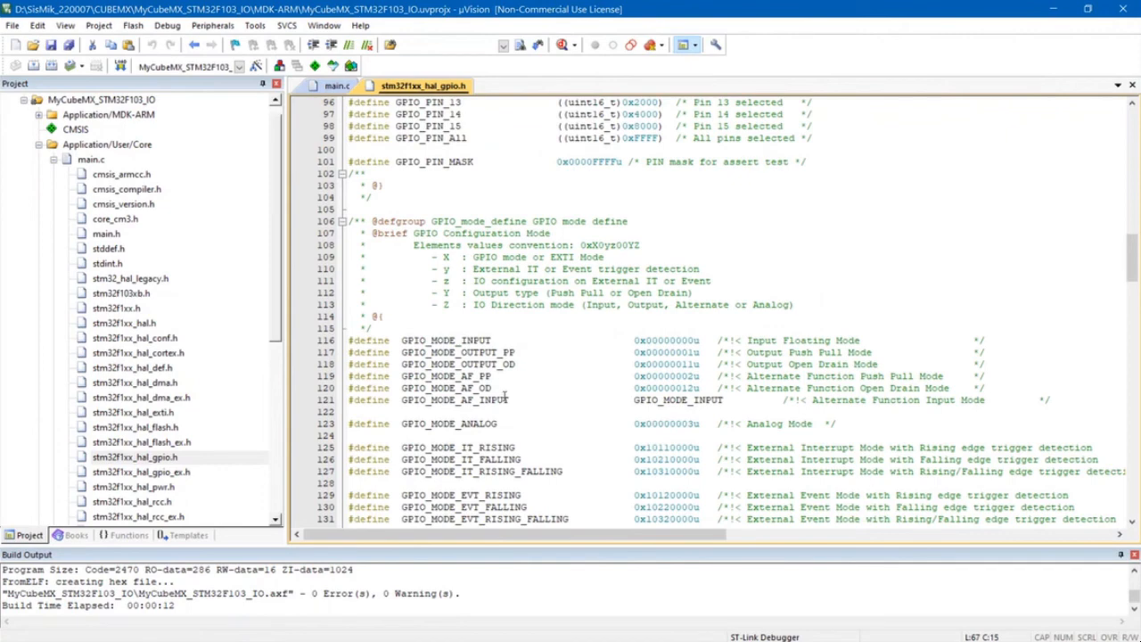
pyautogui.scroll(-3, 506, 397)
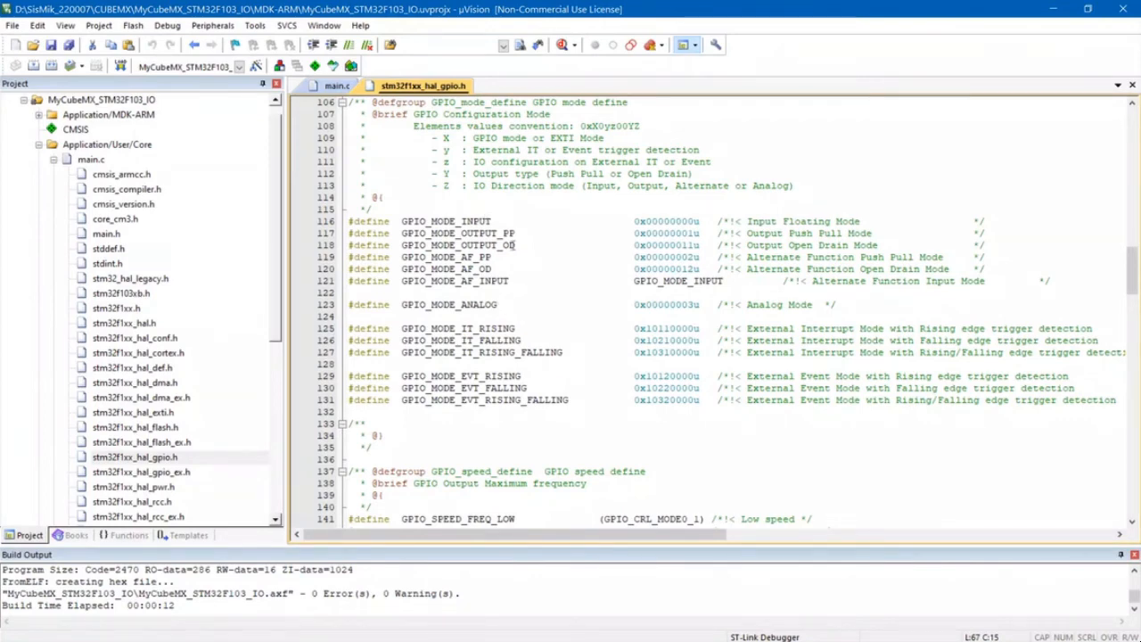
# - Compare the GPIO initialization in main.c with the mode, speed and pull defines in stm32f1xx_hal_gpio.h
pyautogui.click(335, 86)
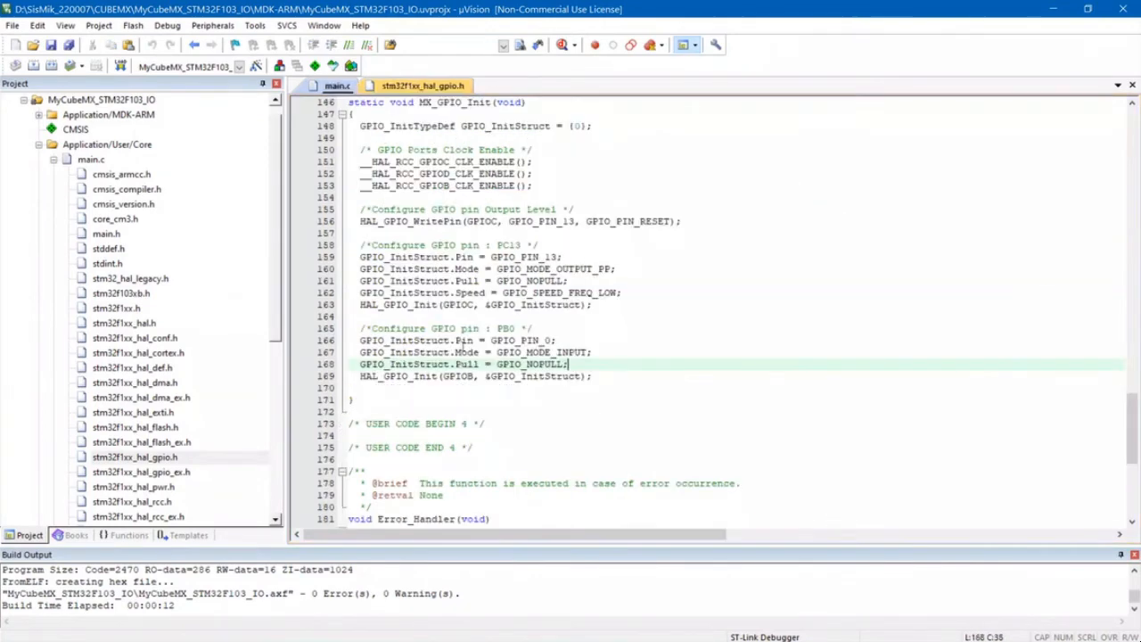
pyautogui.click(421, 87)
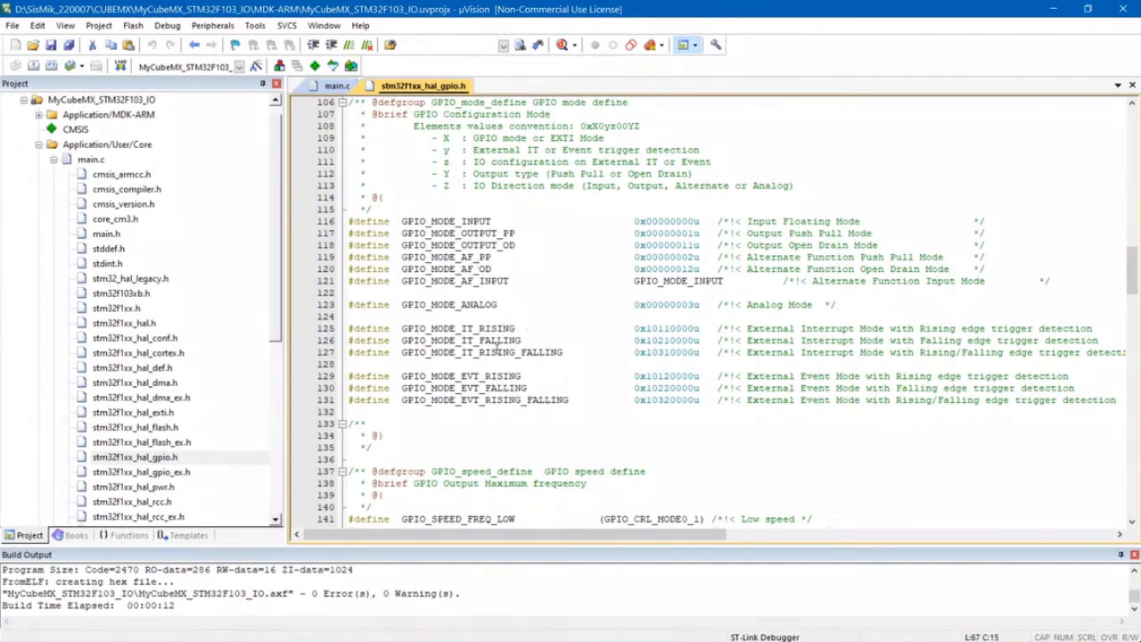
pyautogui.scroll(-2, 497, 347)
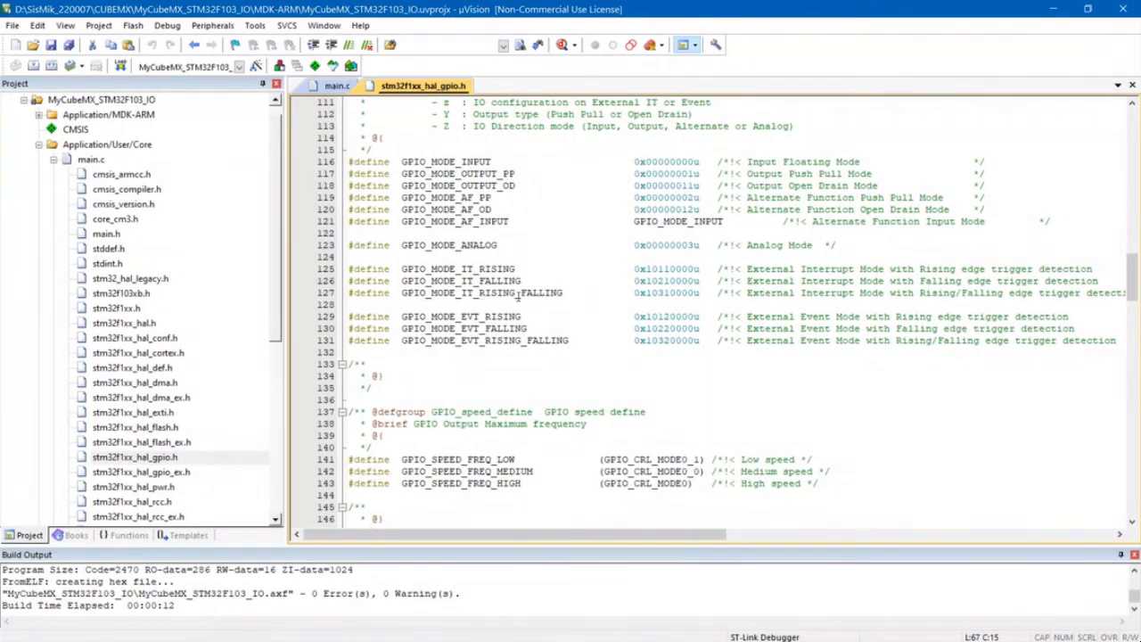
pyautogui.scroll(-7, 524, 353)
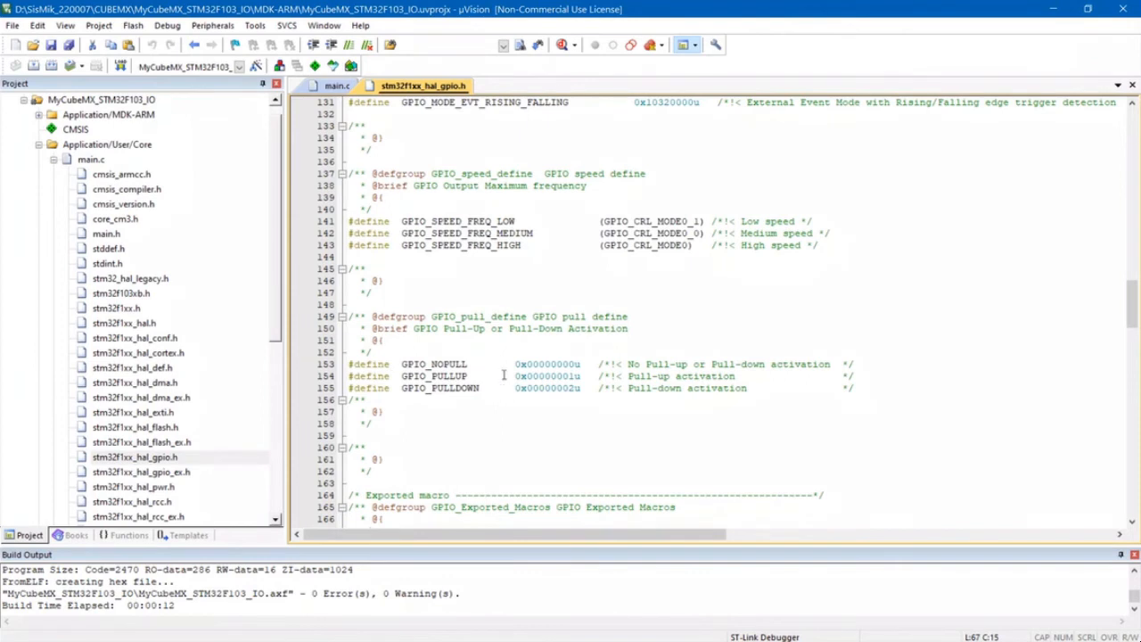
# - Copy GPIO_PULLUP from stm32f1xx_hal_gpio.h and set it as the Pull value of pin PB0 in main.c
pyautogui.doubleClick(403, 377)
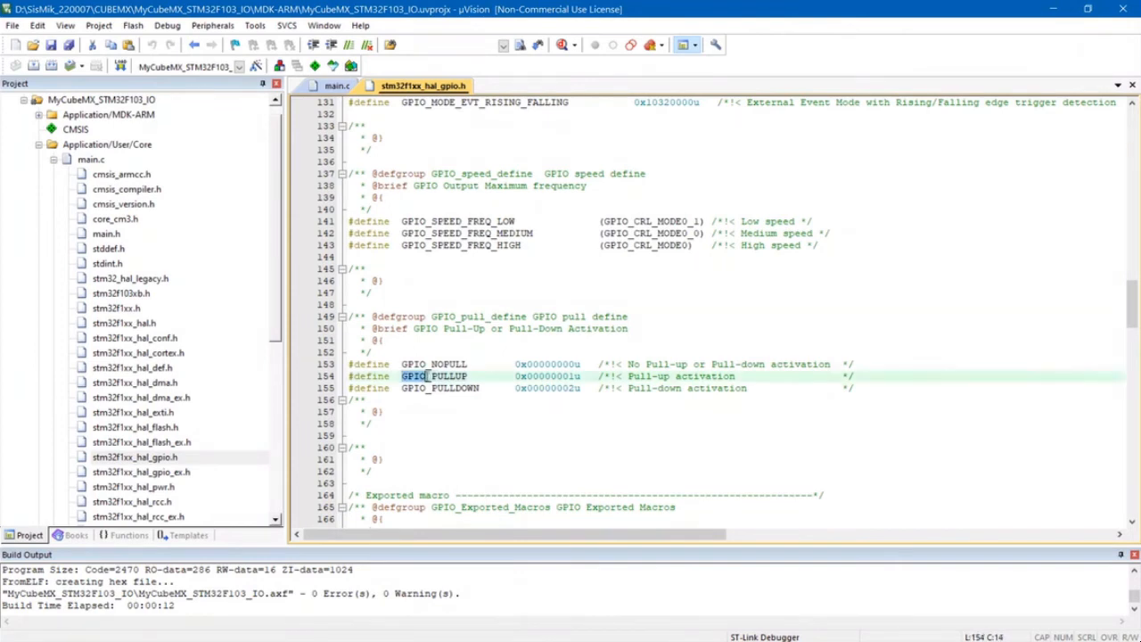
pyautogui.rightClick(451, 379)
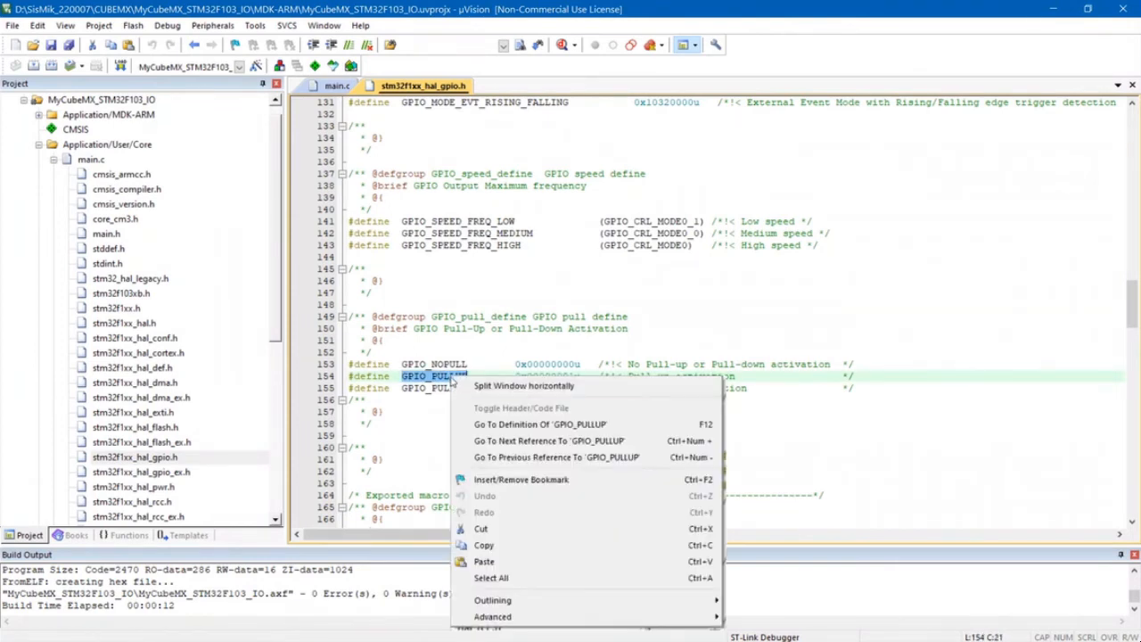
pyautogui.click(504, 547)
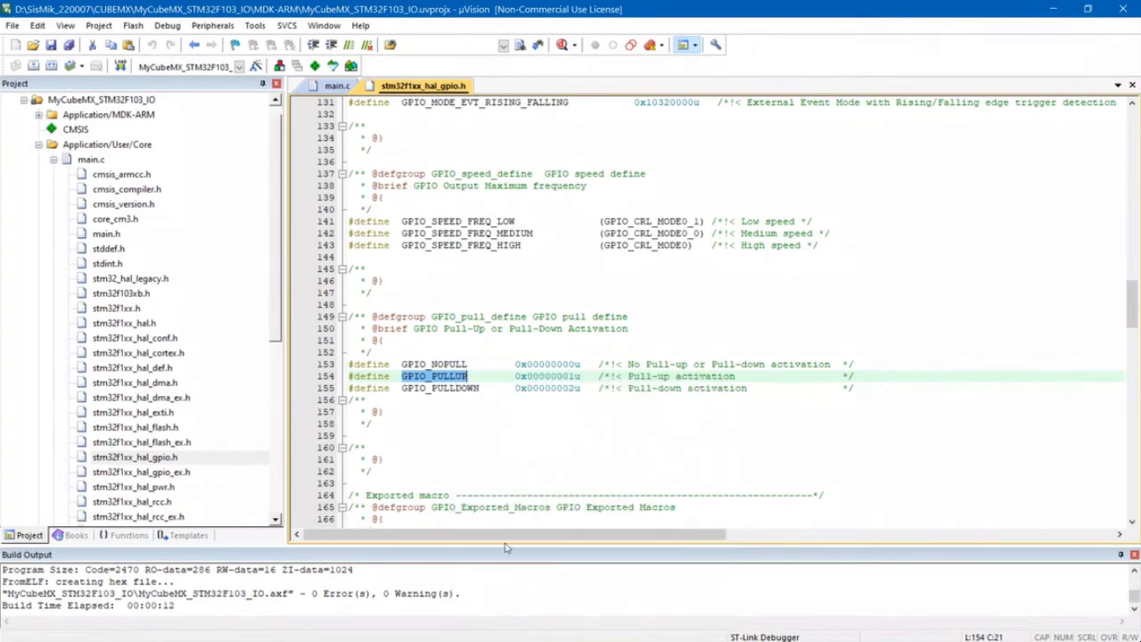
pyautogui.click(341, 88)
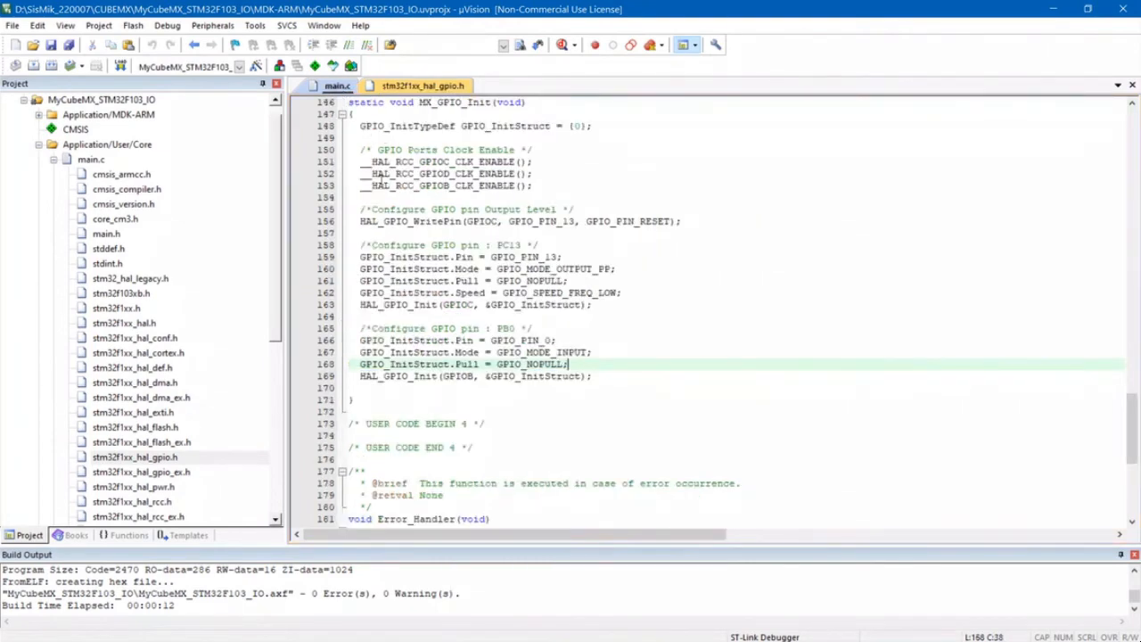
pyautogui.click(562, 366)
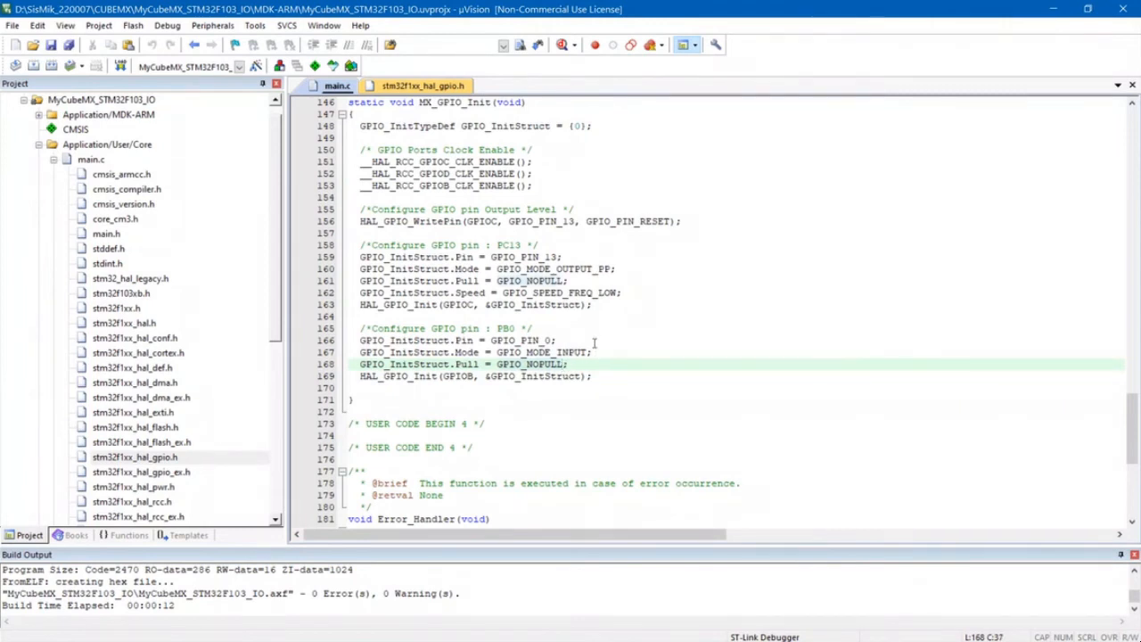
pyautogui.press('BackSpace')
pyautogui.press('BackSpace')
pyautogui.press('BackSpace')
pyautogui.press('BackSpace')
pyautogui.press('BackSpace')
pyautogui.press('BackSpace')
pyautogui.press('BackSpace')
pyautogui.press('BackSpace')
pyautogui.press('BackSpace')
pyautogui.press('BackSpace')
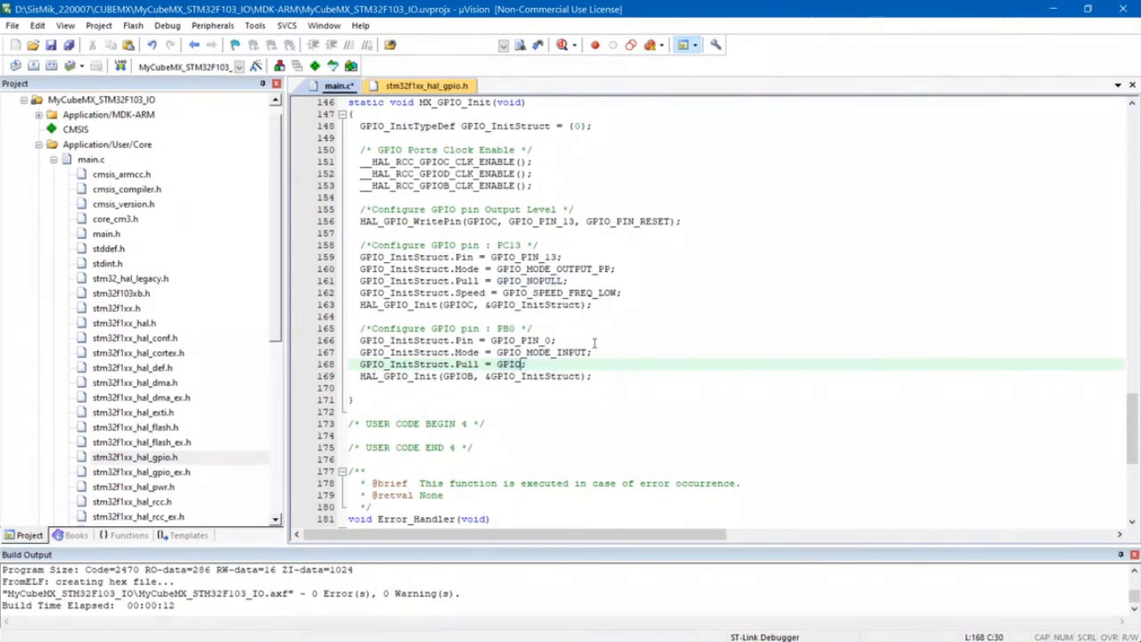
pyautogui.press('BackSpace')
pyautogui.hotkey('ctrl', 'v')
pyautogui.click(637, 355)
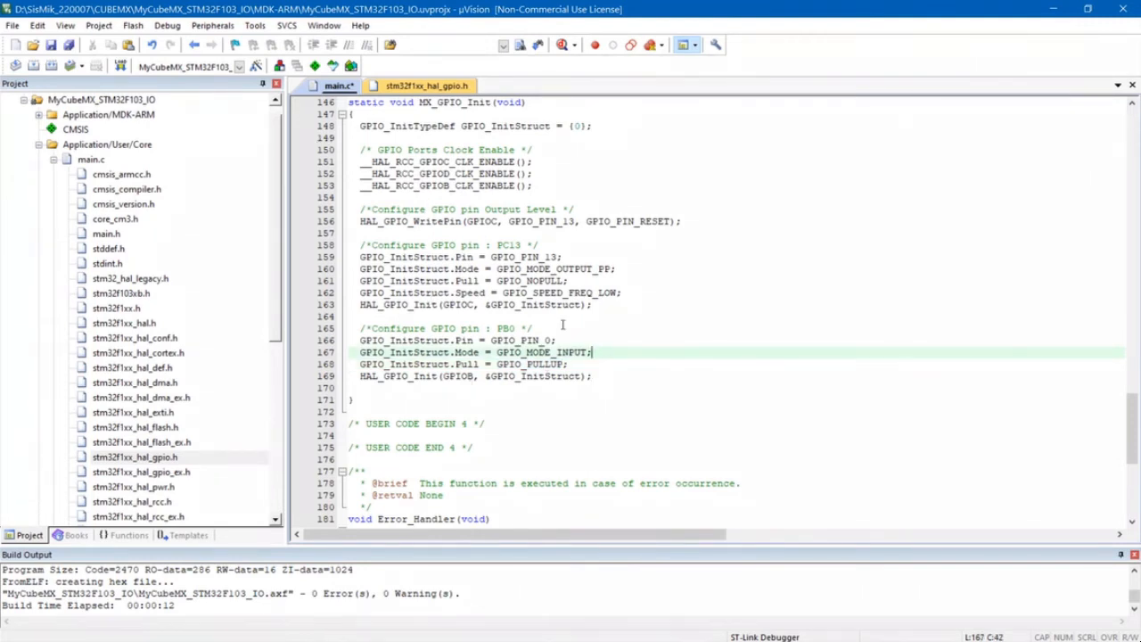
# - Find the IO operation functions in stm32f1xx_hal_gpio.h and copy the HAL_GPIO_TogglePin prototype without its return type
pyautogui.click(425, 86)
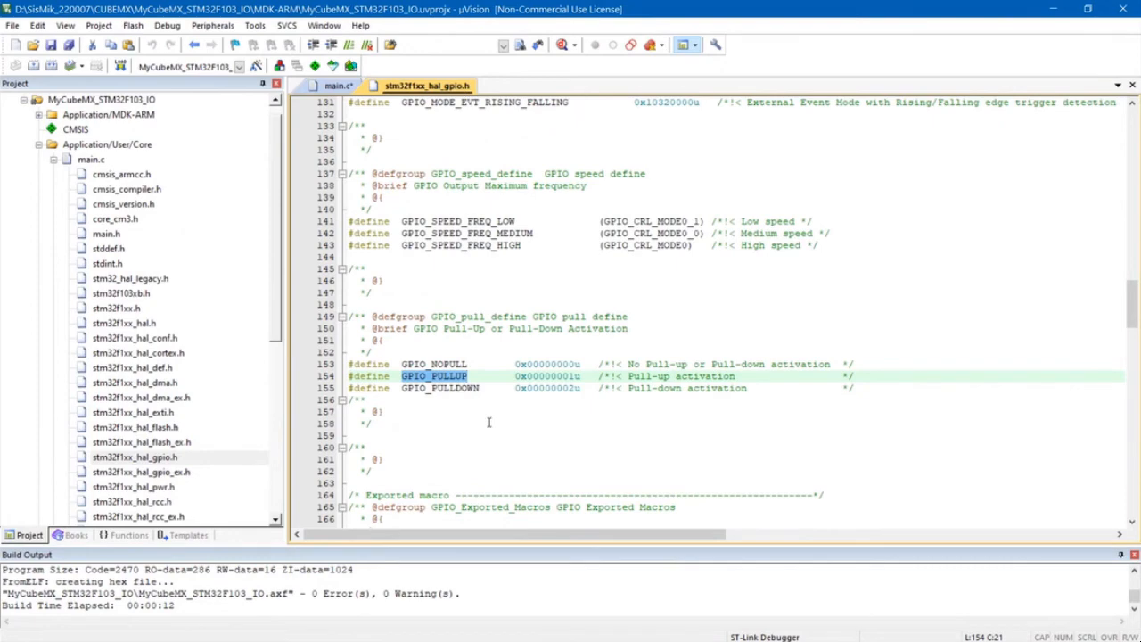
pyautogui.scroll(-10, 489, 422)
pyautogui.scroll(-7, 488, 421)
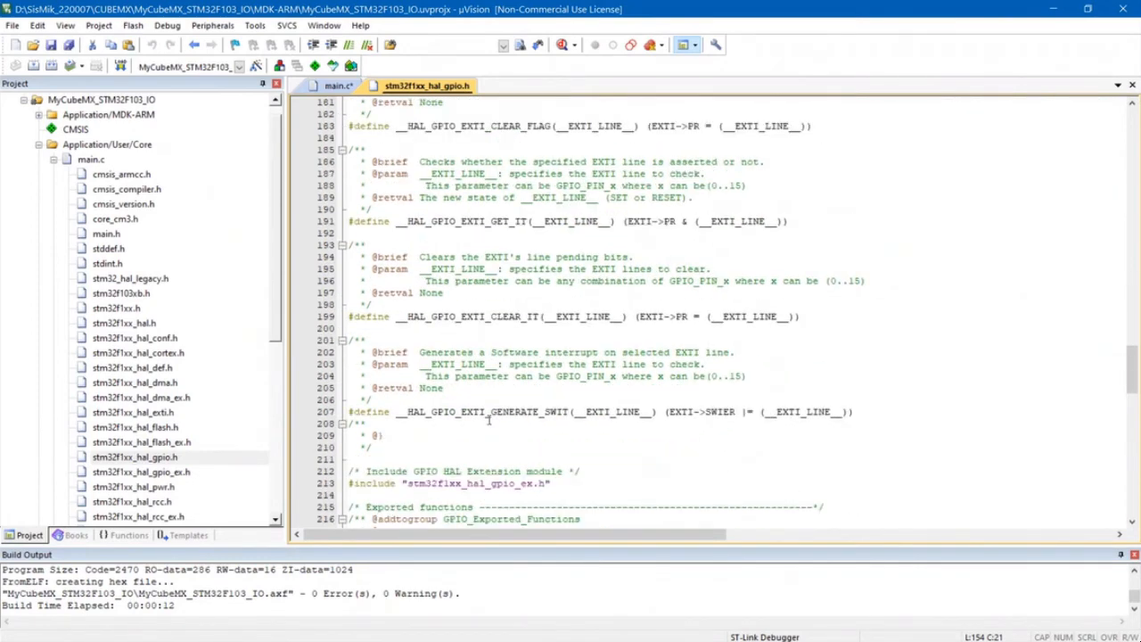
pyautogui.scroll(-8, 490, 419)
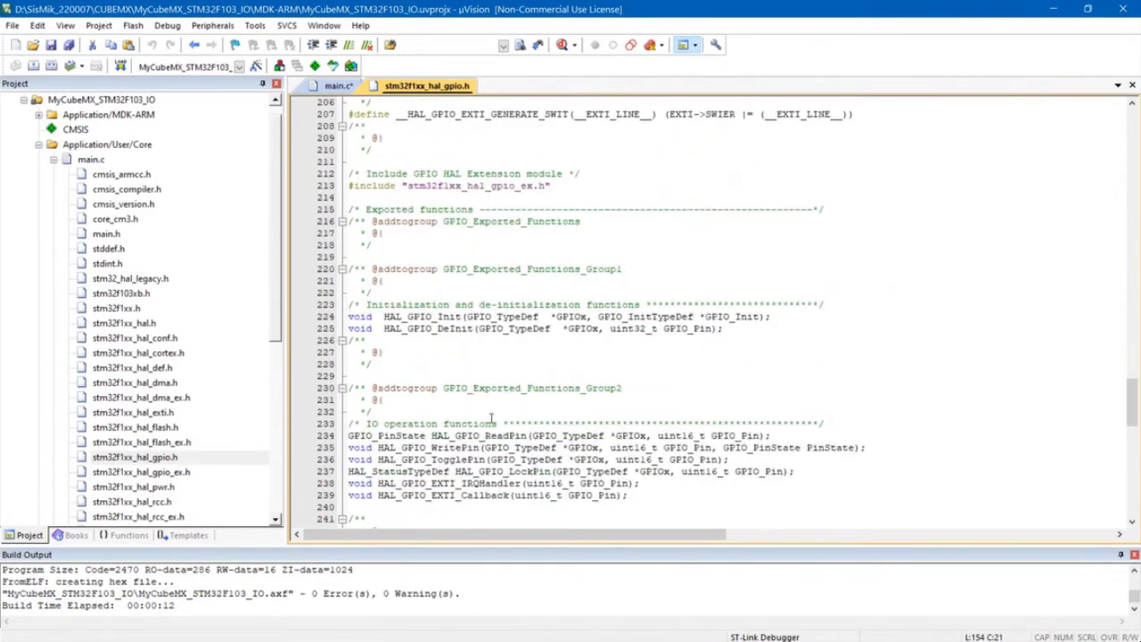
pyautogui.scroll(-5, 490, 419)
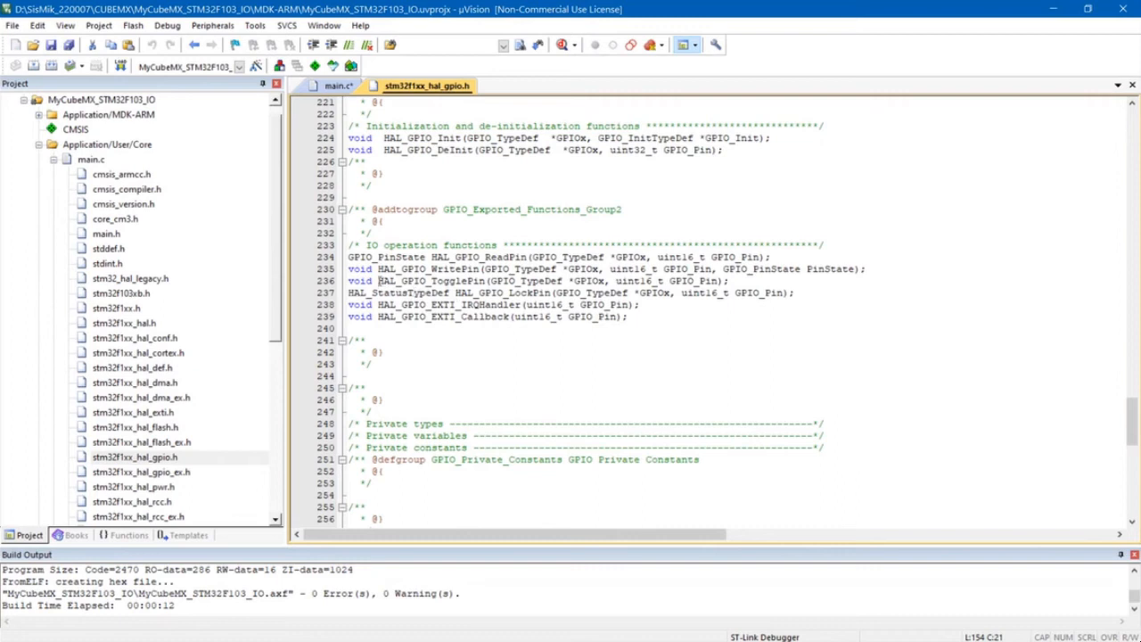
pyautogui.moveTo(378, 281); pyautogui.dragTo(736, 280)
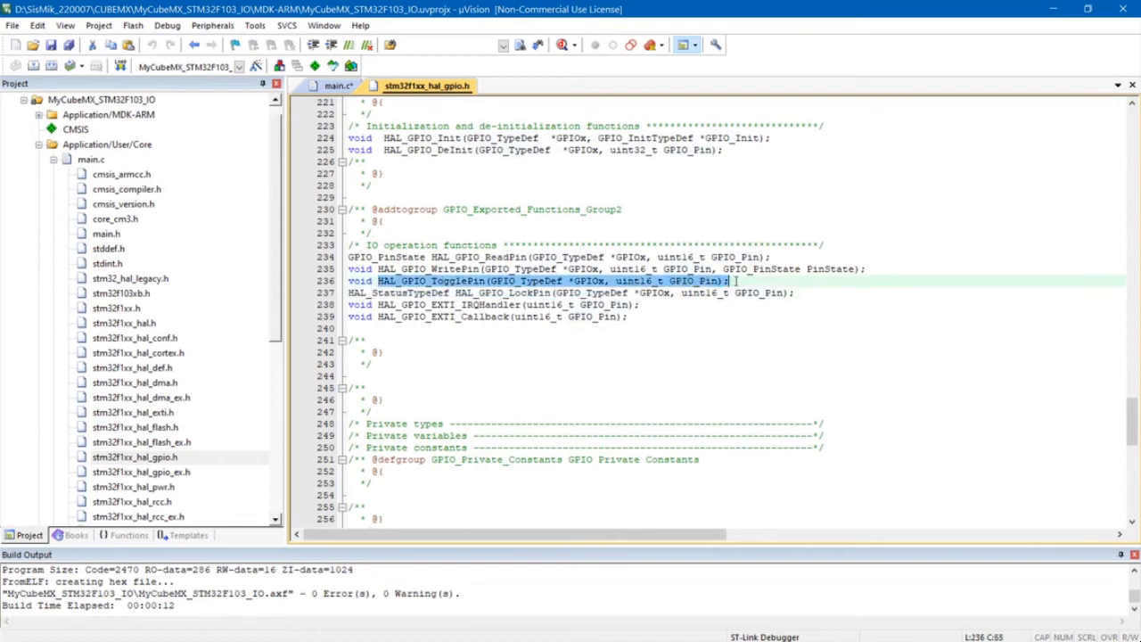
pyautogui.rightClick(553, 283)
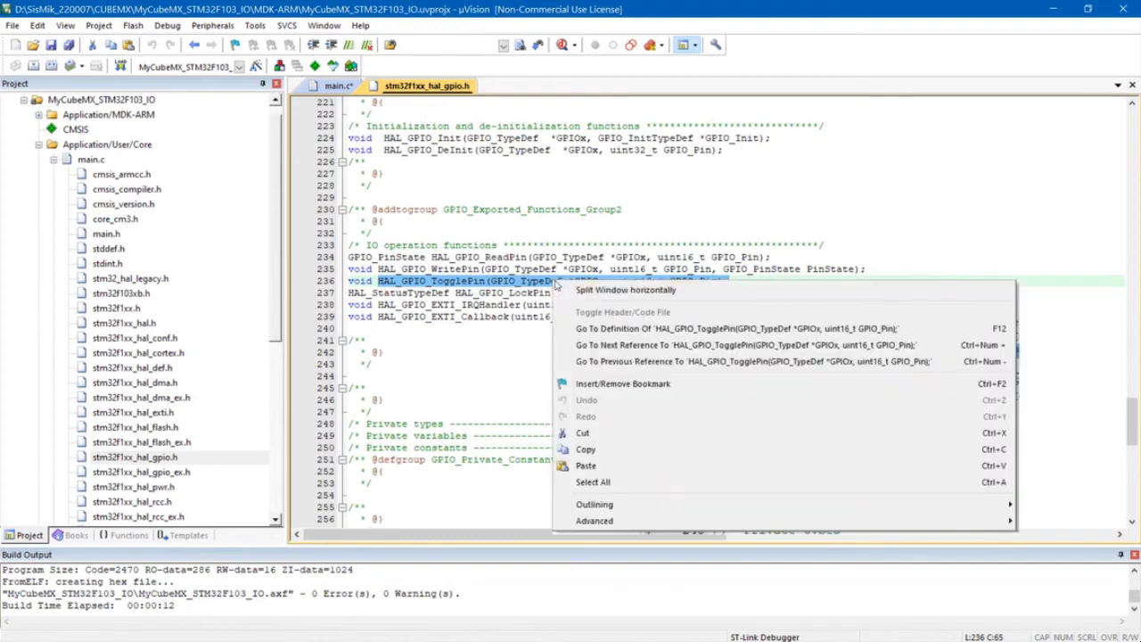
pyautogui.click(617, 457)
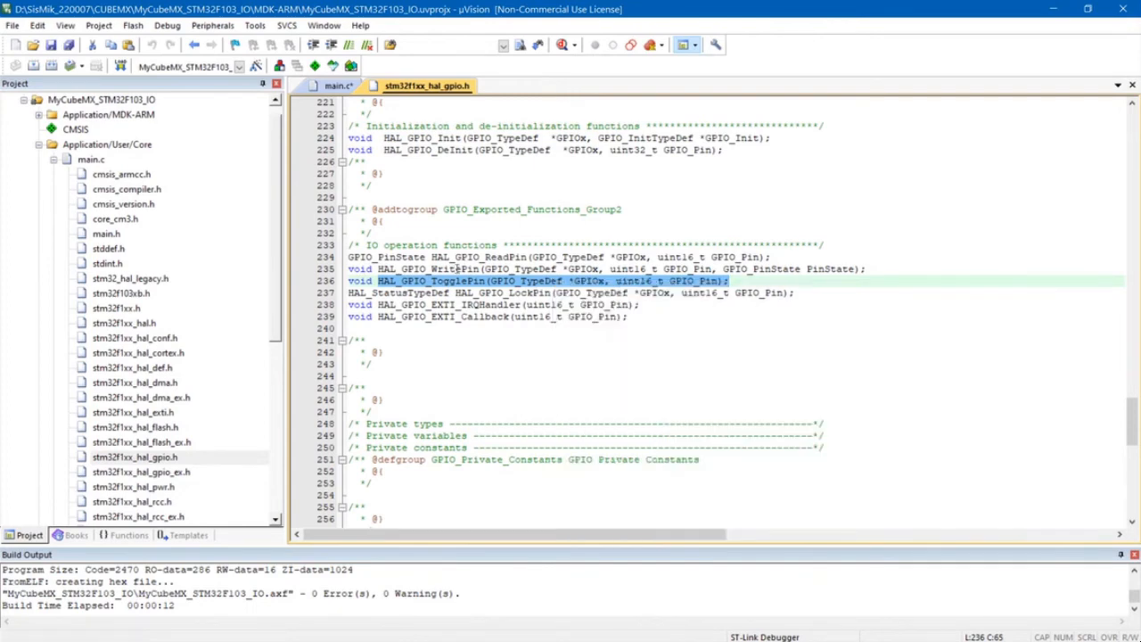
# - Paste the HAL_GPIO_TogglePin prototype into the while loop of main.c, between the USER CODE END WHILE and BEGIN 3 comments, and indent it
pyautogui.click(347, 88)
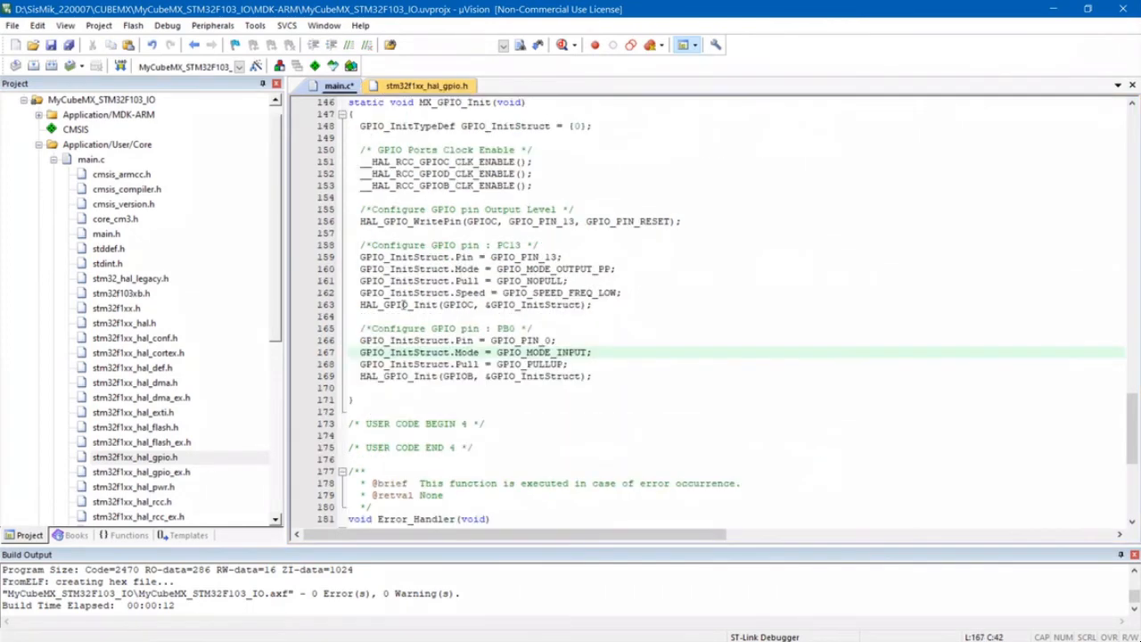
pyautogui.scroll(8, 409, 316)
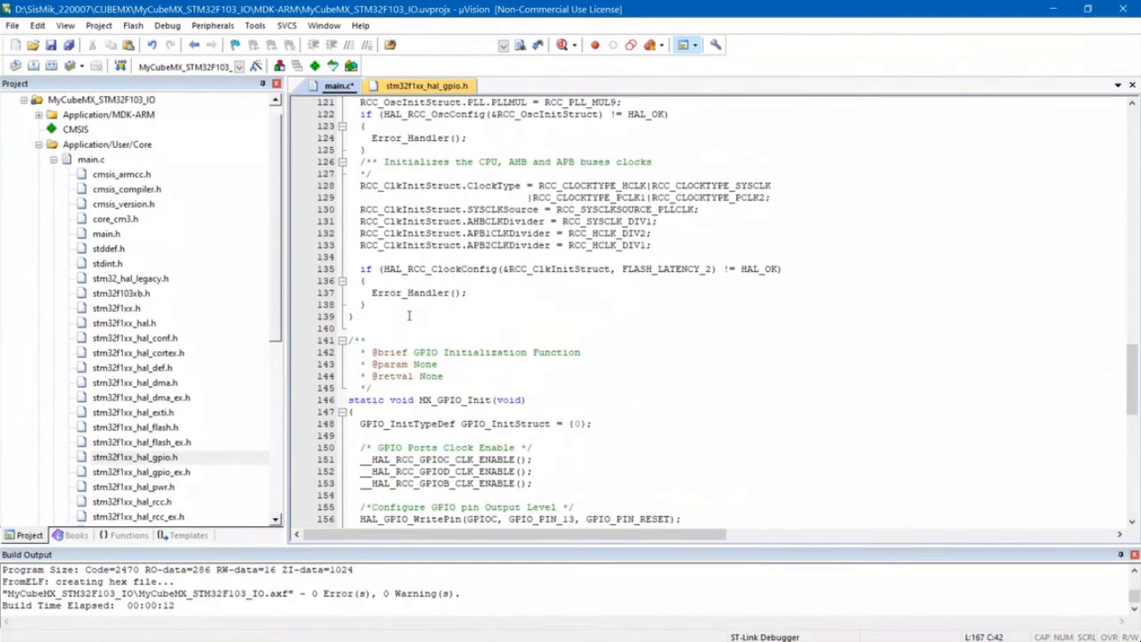
pyautogui.scroll(17, 409, 315)
pyautogui.scroll(-10, 409, 315)
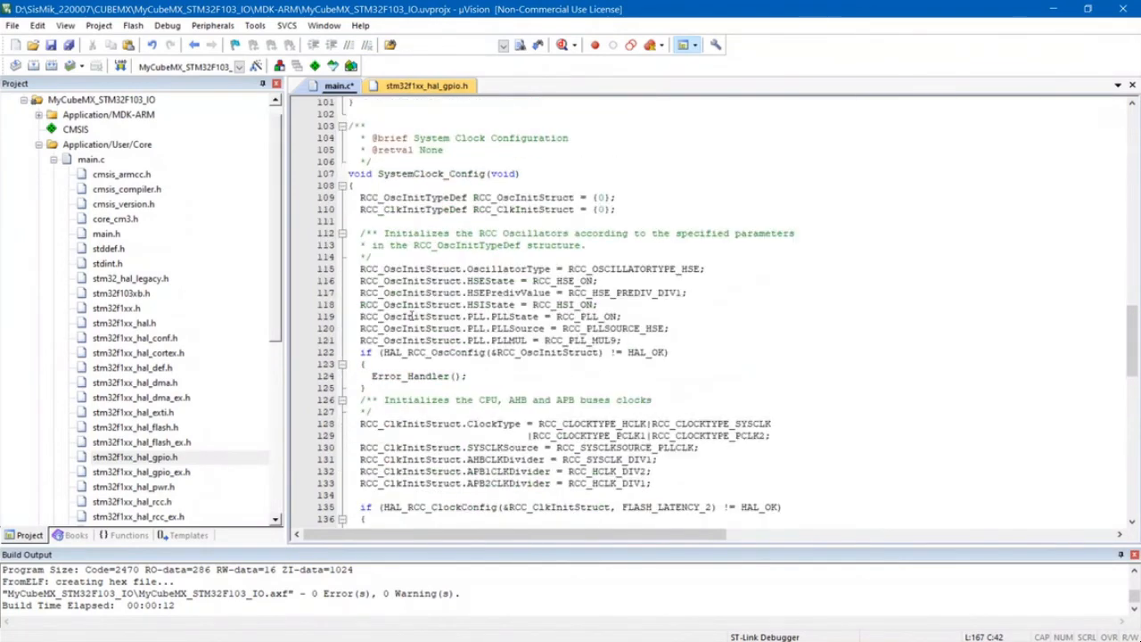
pyautogui.scroll(15, 410, 315)
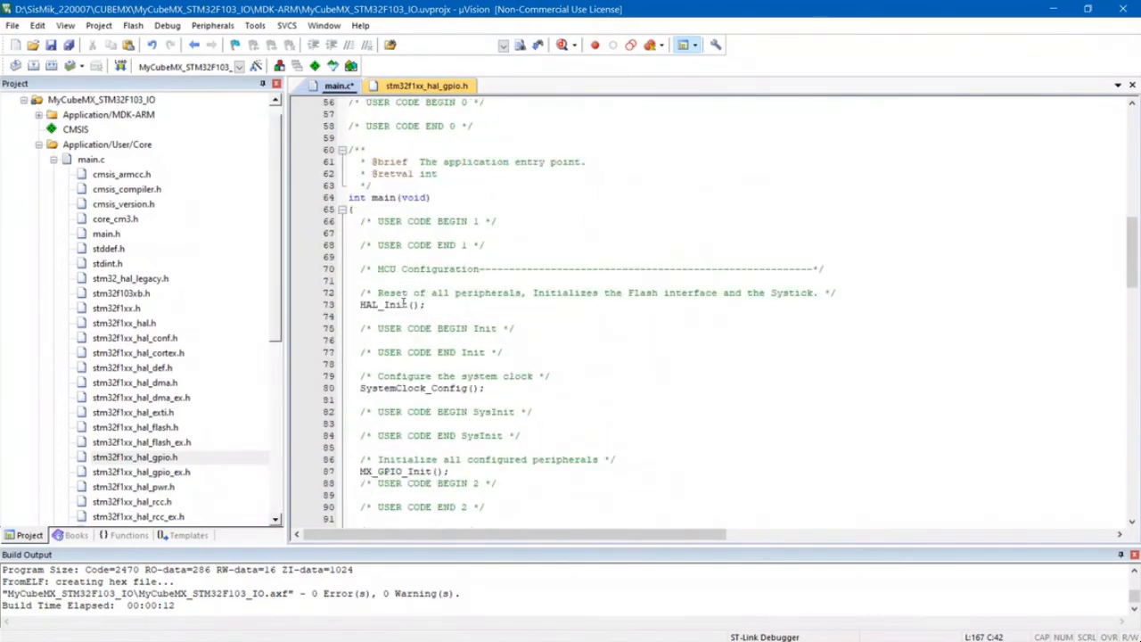
pyautogui.scroll(-5, 407, 306)
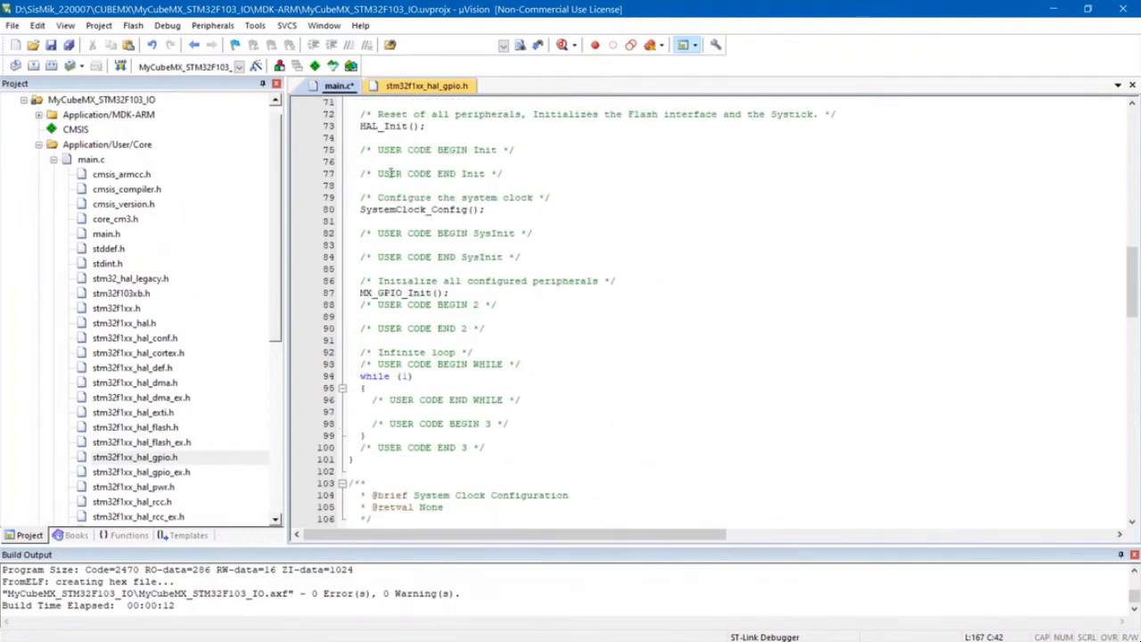
pyautogui.scroll(3, 390, 173)
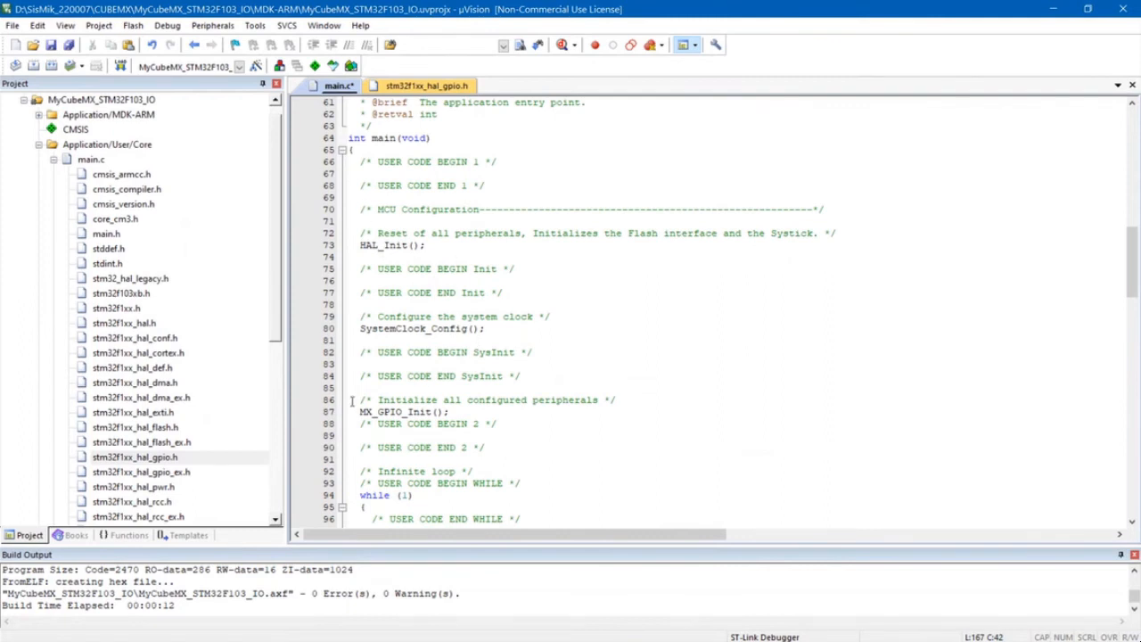
pyautogui.scroll(-5, 451, 417)
pyautogui.click(378, 352)
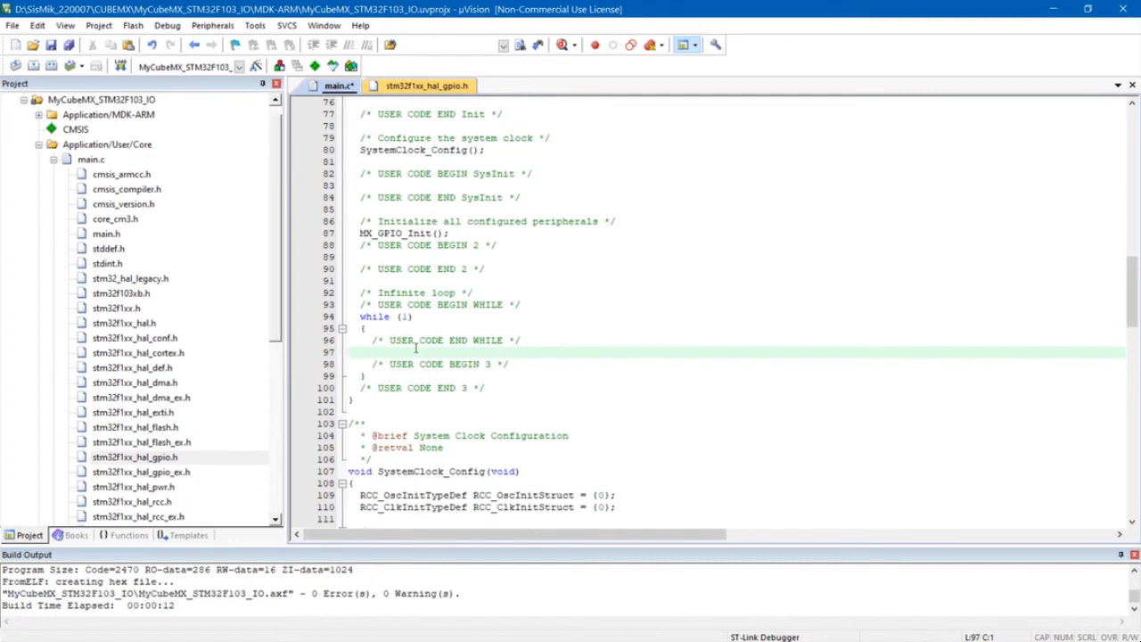
pyautogui.hotkey('ctrl', 'v')
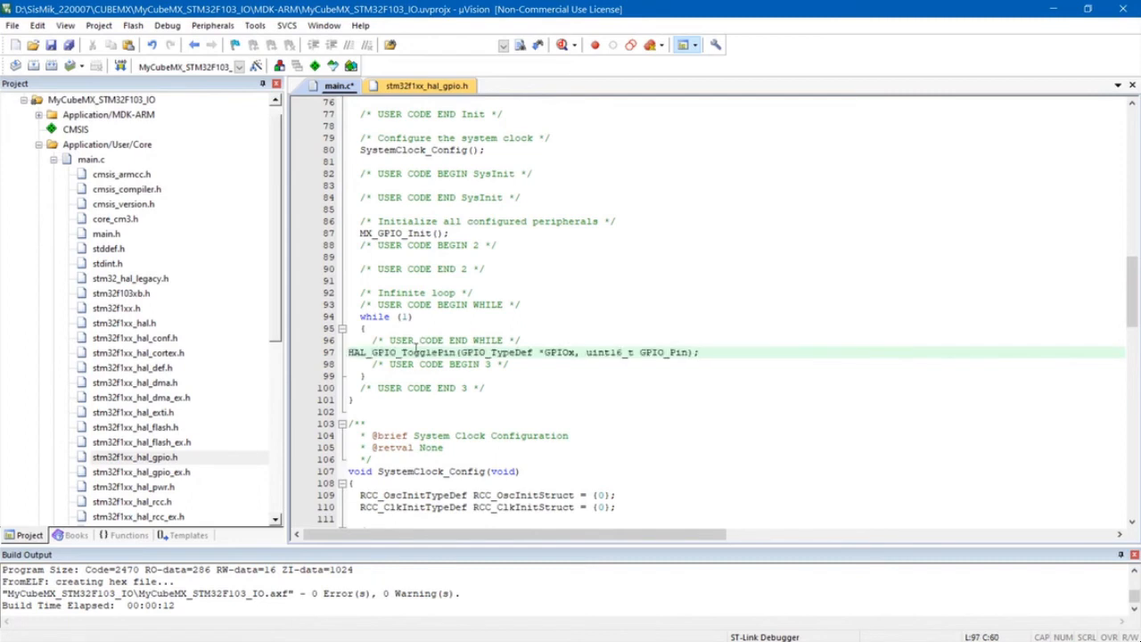
pyautogui.press('Home')
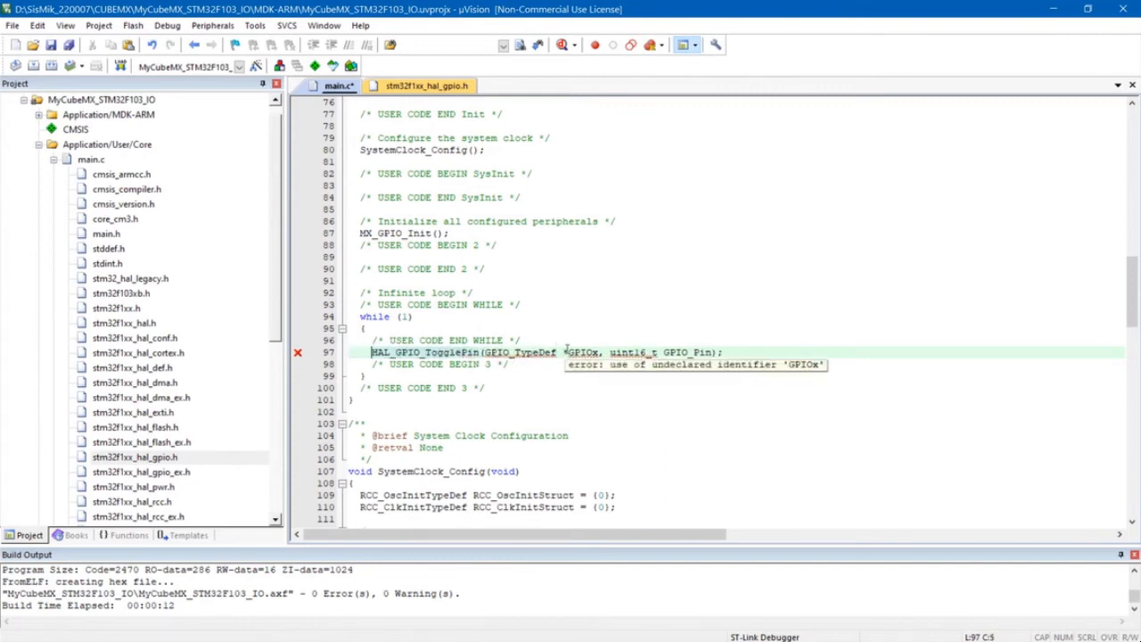
# - Remove the pointer type from the first HAL_GPIO_TogglePin argument and make the port GPIOC
pyautogui.click(564, 352)
pyautogui.moveTo(564, 352); pyautogui.dragTo(481, 353)
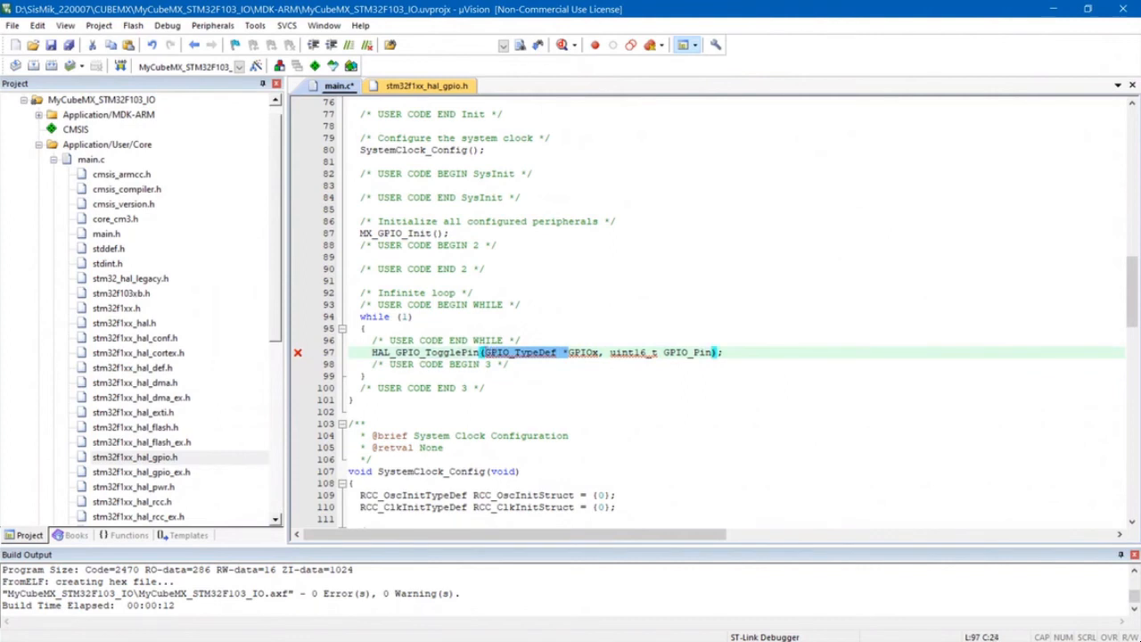
pyautogui.press('Delete')
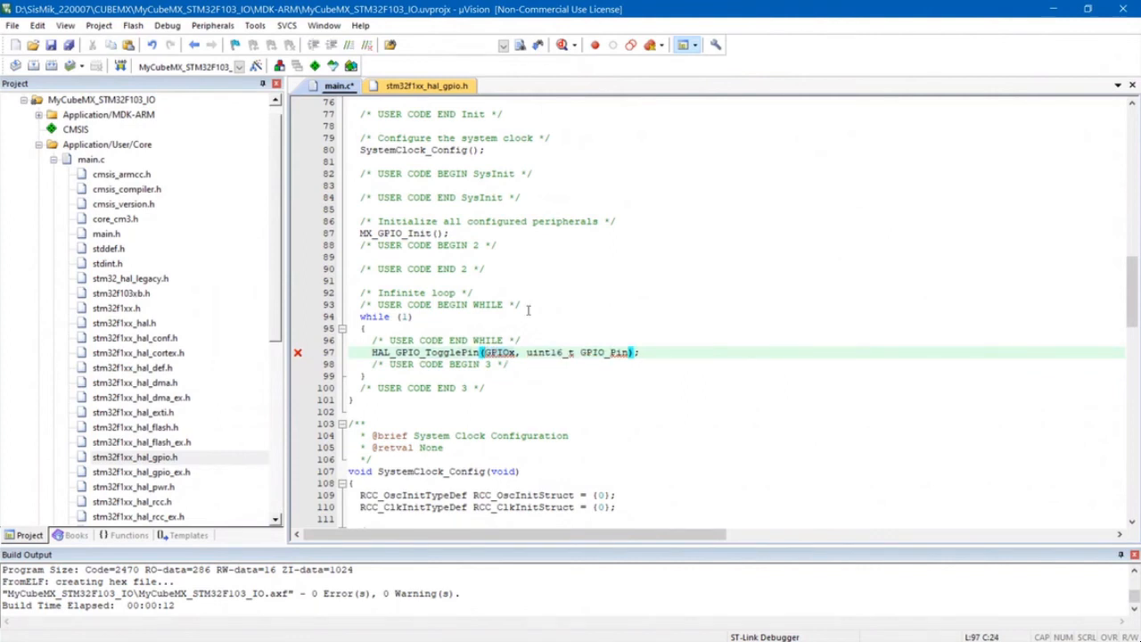
pyautogui.press('Right')
pyautogui.press('Right')
pyautogui.press('Right')
pyautogui.press('Right')
pyautogui.press('Right')
pyautogui.press('BackSpace')
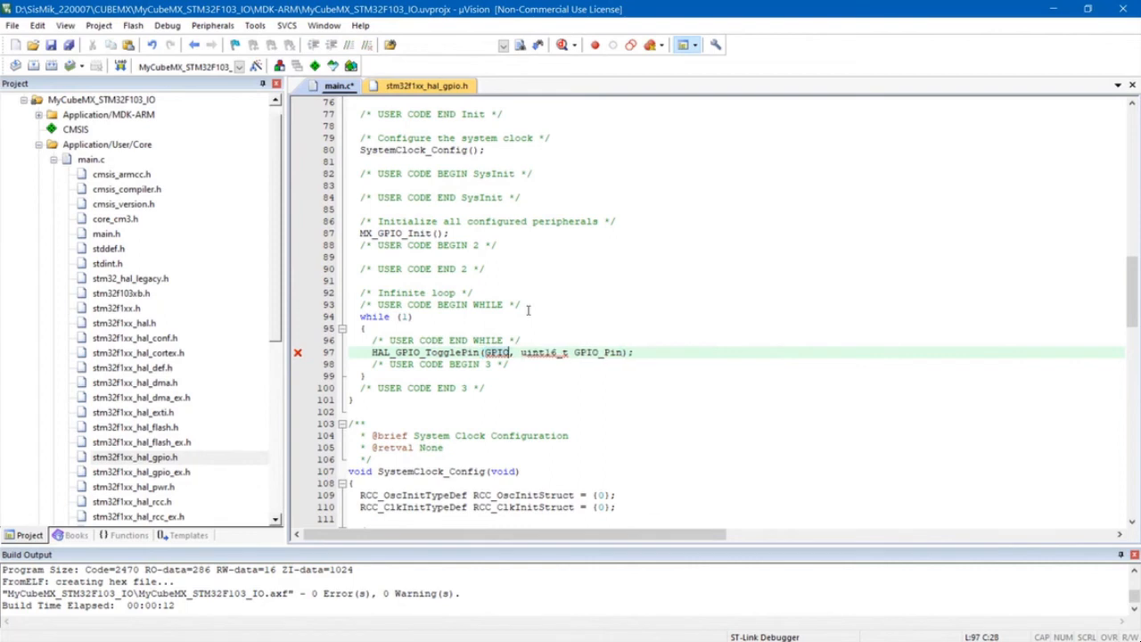
pyautogui.write('C')
pyautogui.press('Tab')
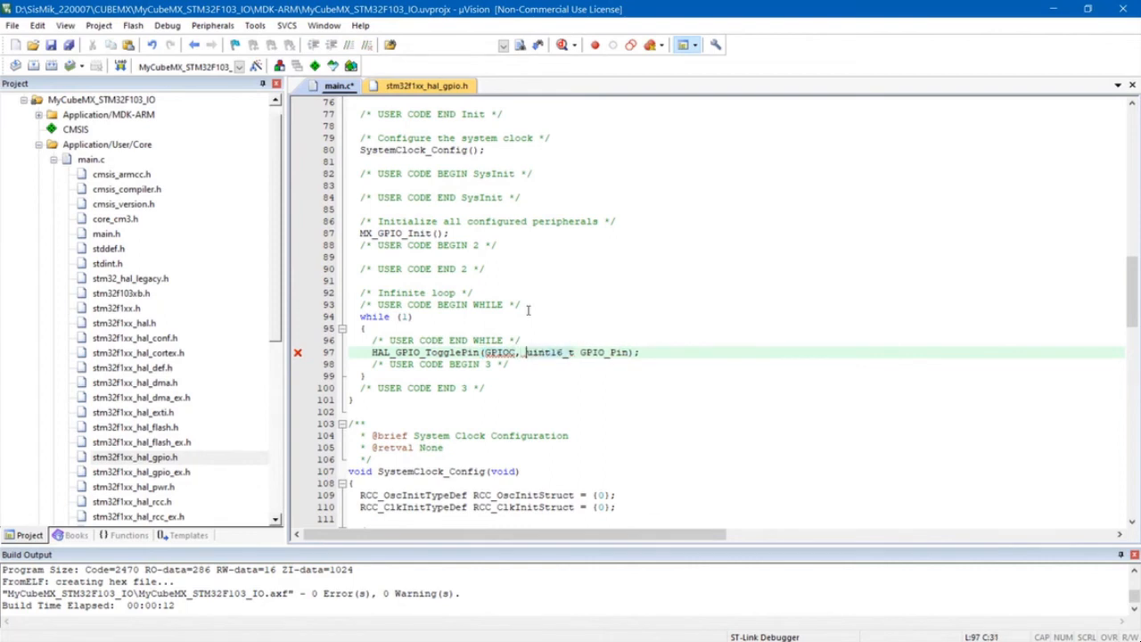
# - Replace the second HAL_GPIO_TogglePin argument, including its uint16_t type, with GPIO_PIN_13
pyautogui.press('Right')
pyautogui.press('Right')
pyautogui.press('Right')
pyautogui.press('BackSpace')
pyautogui.press('BackSpace')
pyautogui.press('BackSpace')
pyautogui.press('BackSpace')
pyautogui.press('BackSpace')
pyautogui.press('BackSpace')
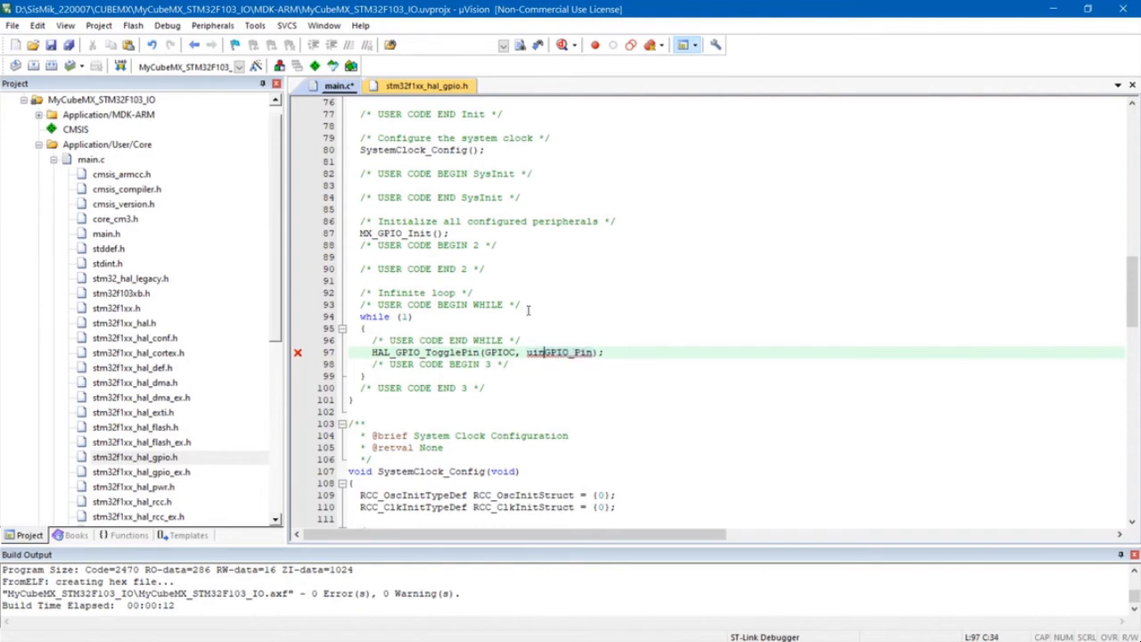
pyautogui.press('BackSpace')
pyautogui.press('BackSpace')
pyautogui.press('BackSpace')
pyautogui.press('BackSpace')
pyautogui.press('Right')
pyautogui.press('Right')
pyautogui.write(')')
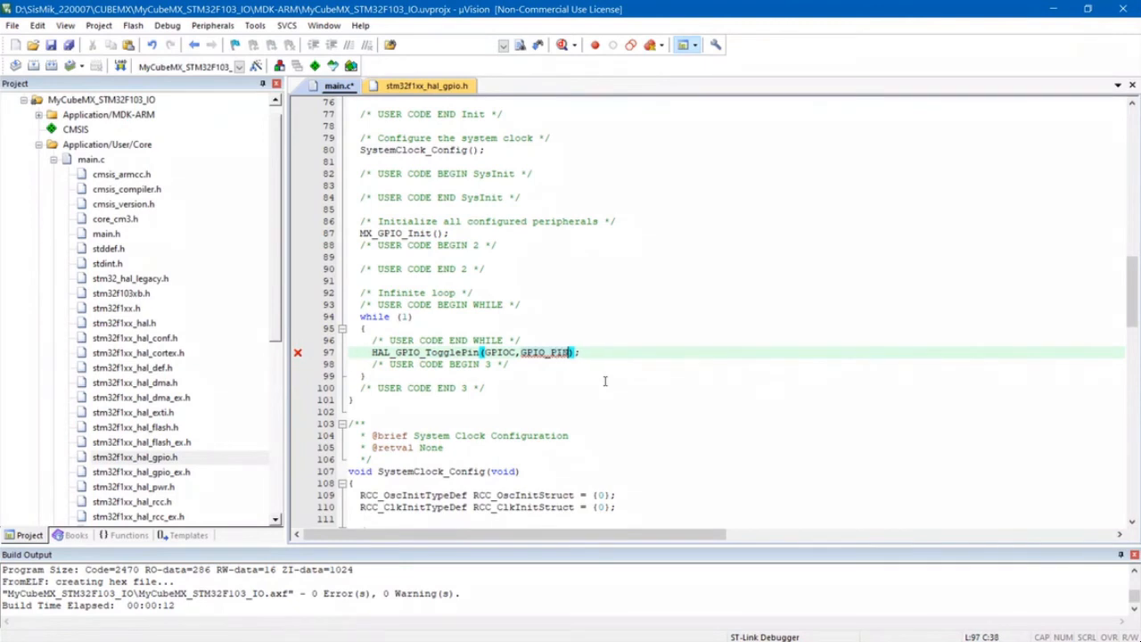
pyautogui.write('_13')
# - Check the GPIO pin defines in stm32f1xx_hal_gpio.h and return to the end of the HAL_GPIO_TogglePin line in main.c
pyautogui.click(411, 86)
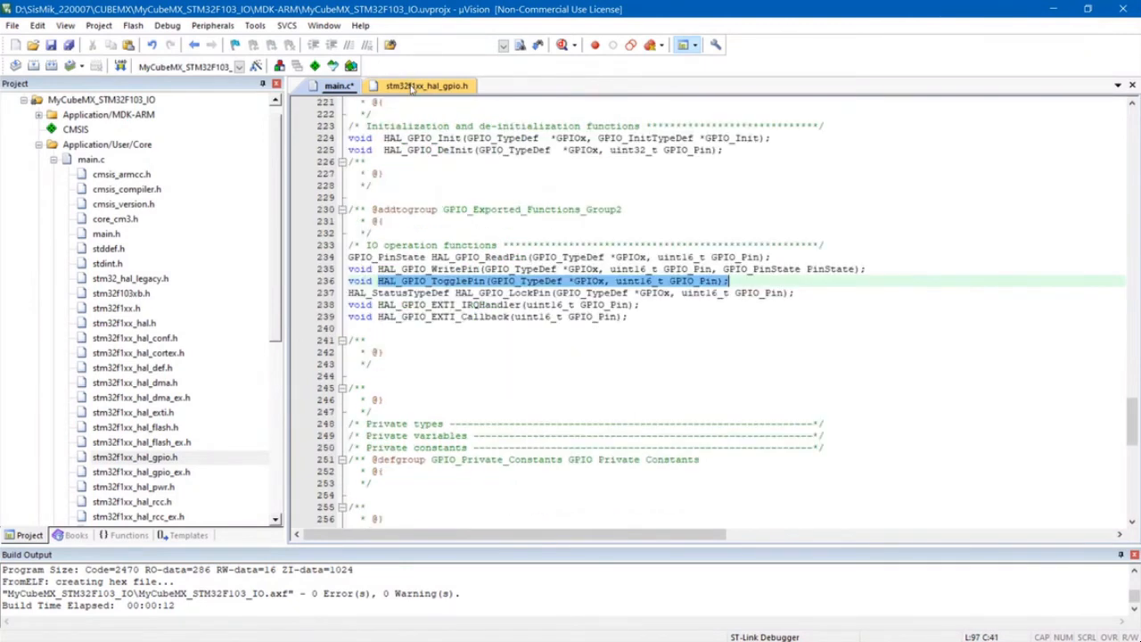
pyautogui.scroll(20, 481, 323)
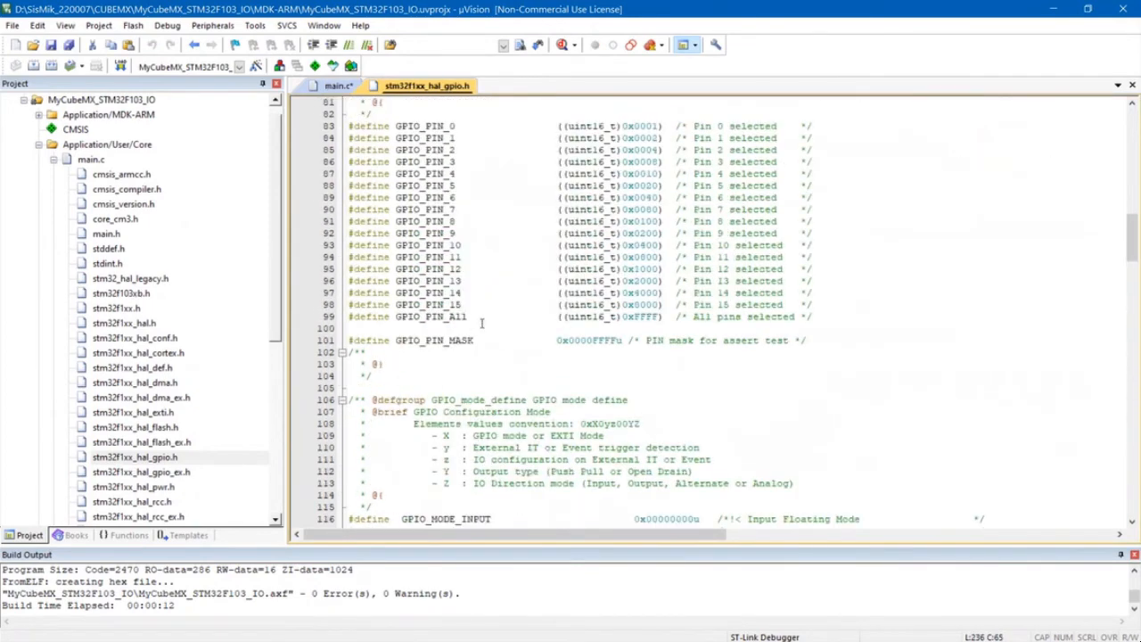
pyautogui.scroll(2, 443, 172)
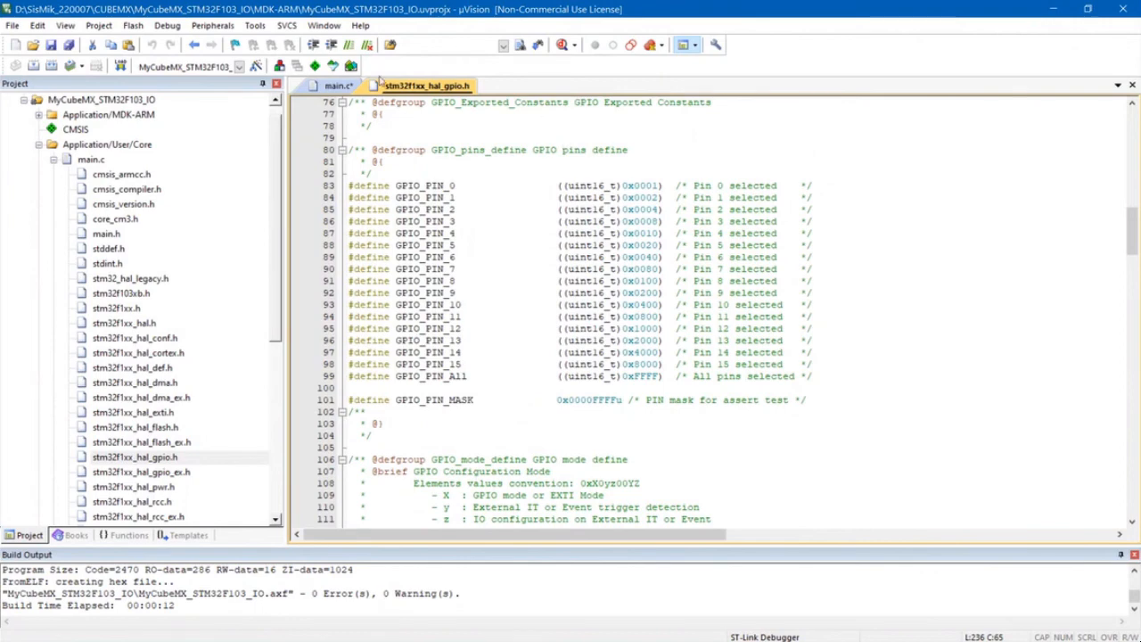
pyautogui.click(334, 87)
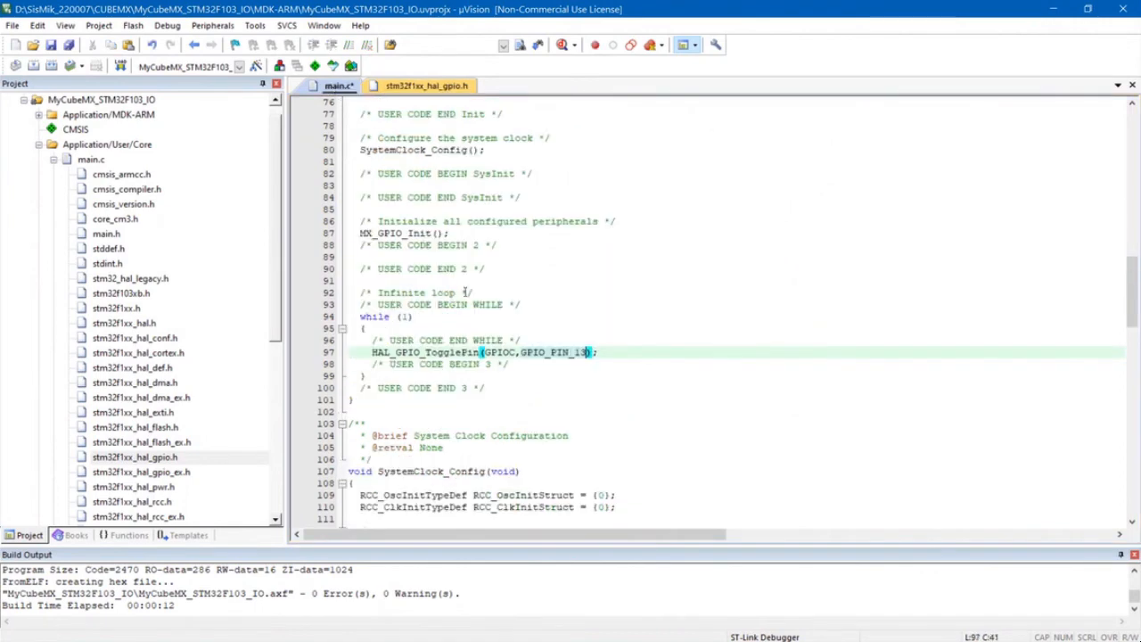
pyautogui.click(524, 364)
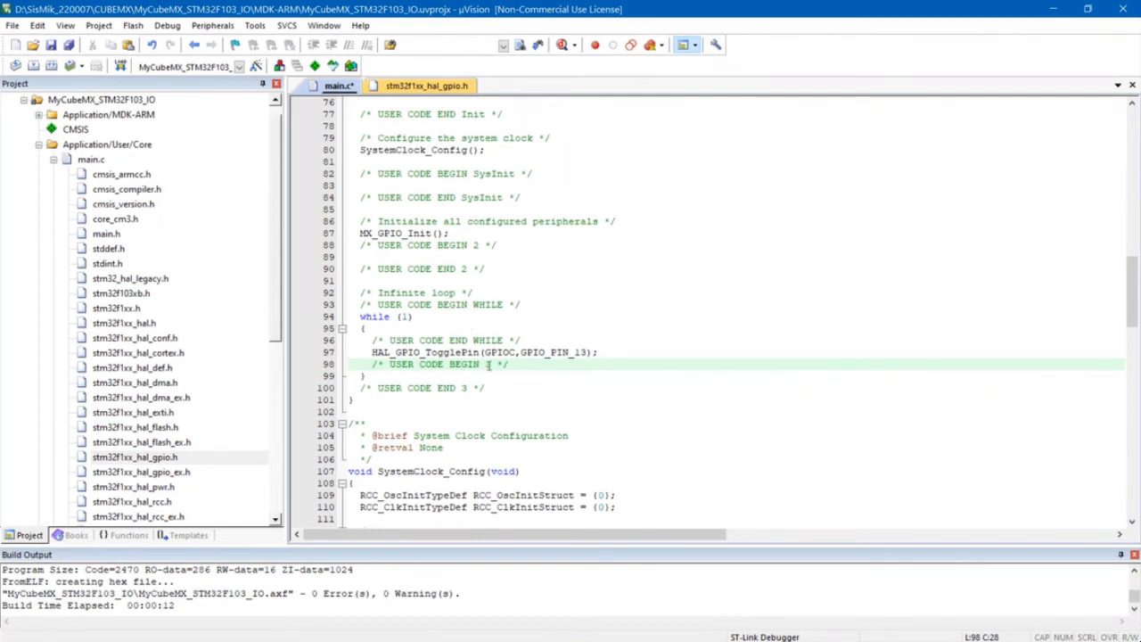
pyautogui.click(609, 353)
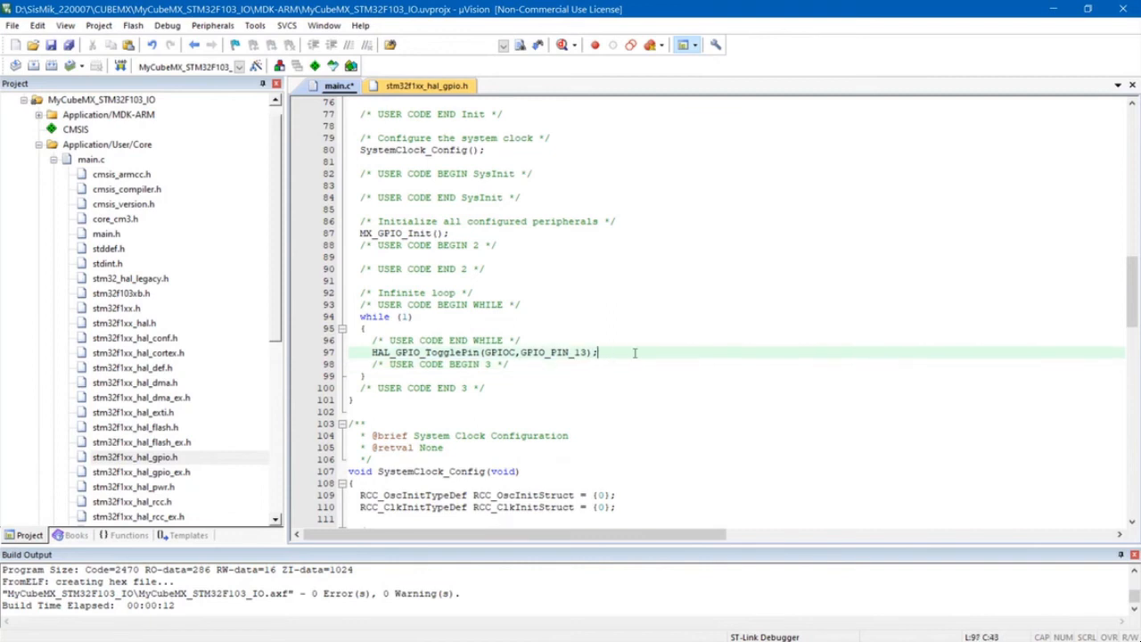
# - Add a blank line below the HAL_GPIO_TogglePin call, and open stm32f1xx_hal.h at its Peripheral Control function prototypes
pyautogui.press('Return')
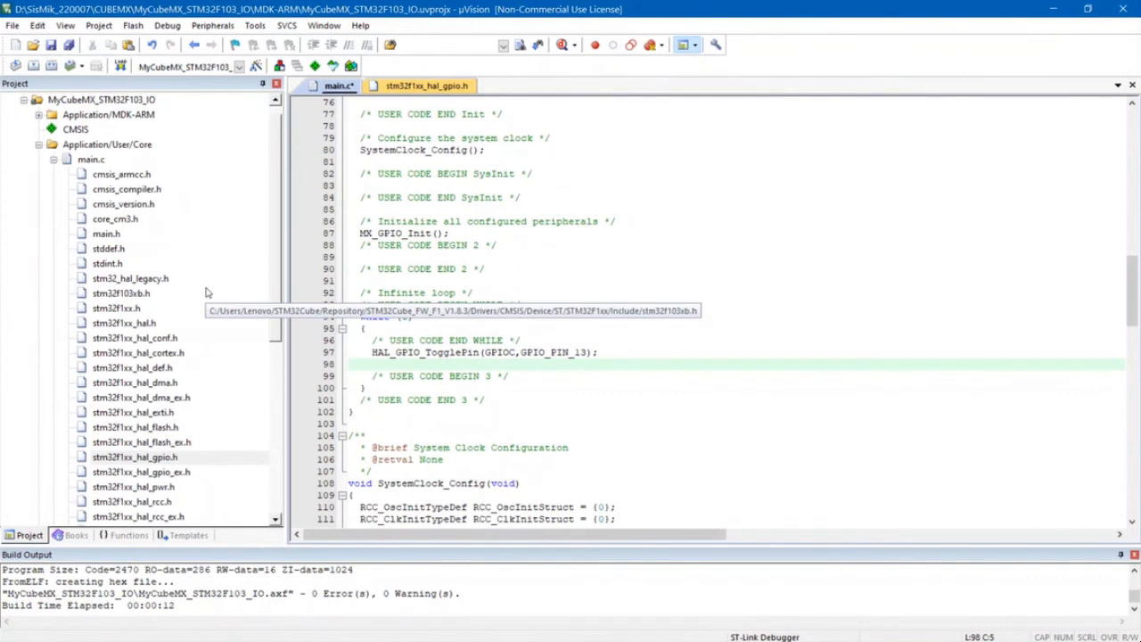
pyautogui.click(134, 324)
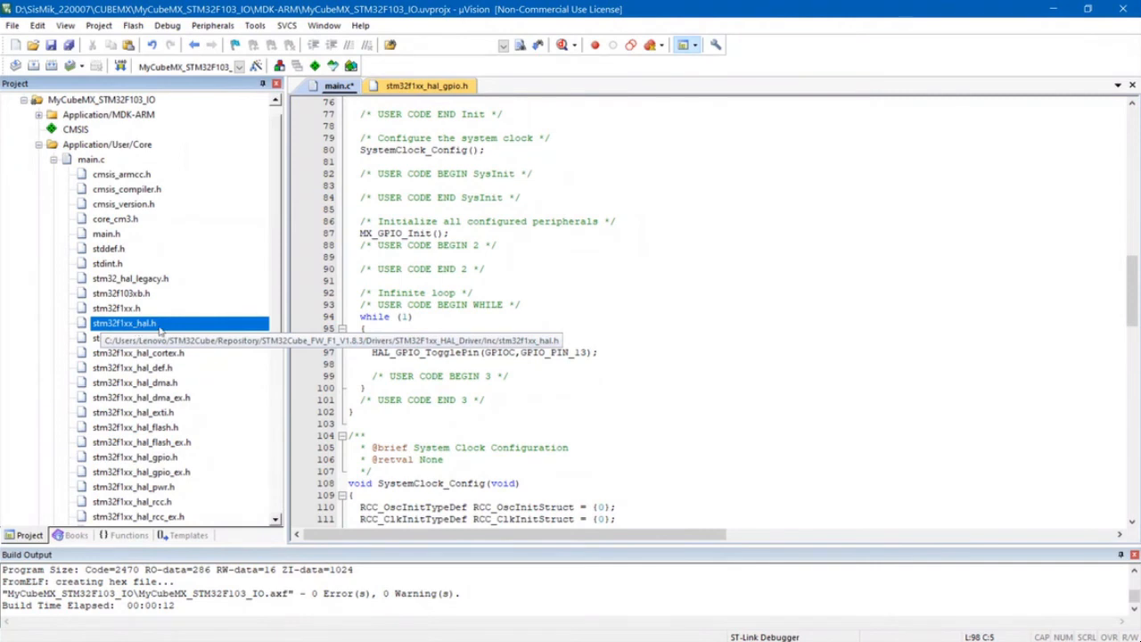
pyautogui.doubleClick(159, 326)
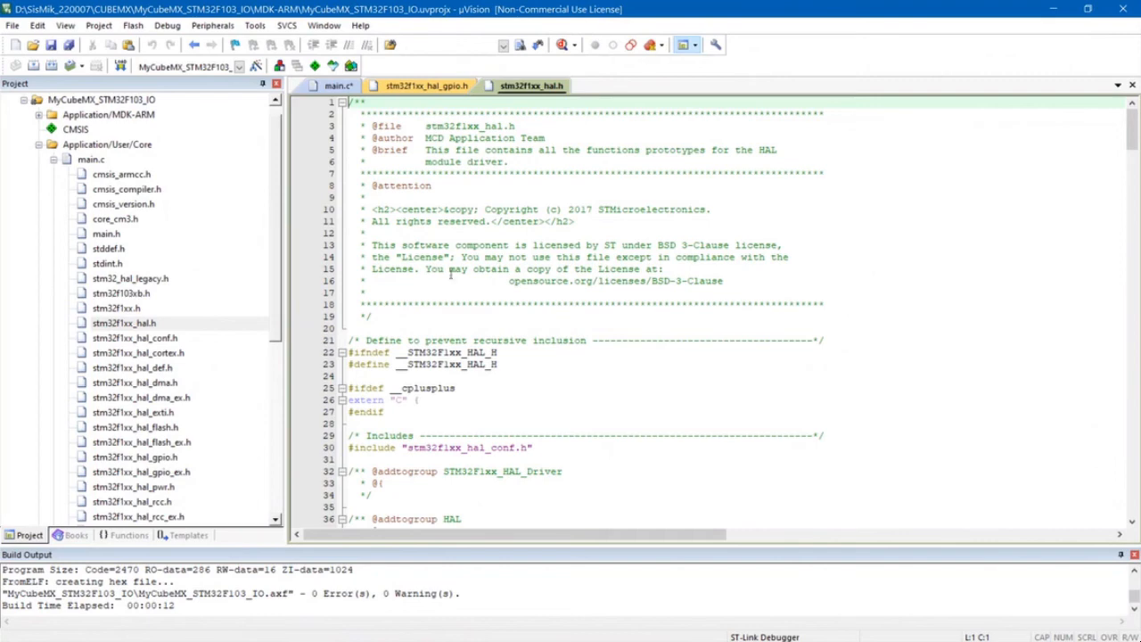
pyautogui.scroll(-2, 530, 333)
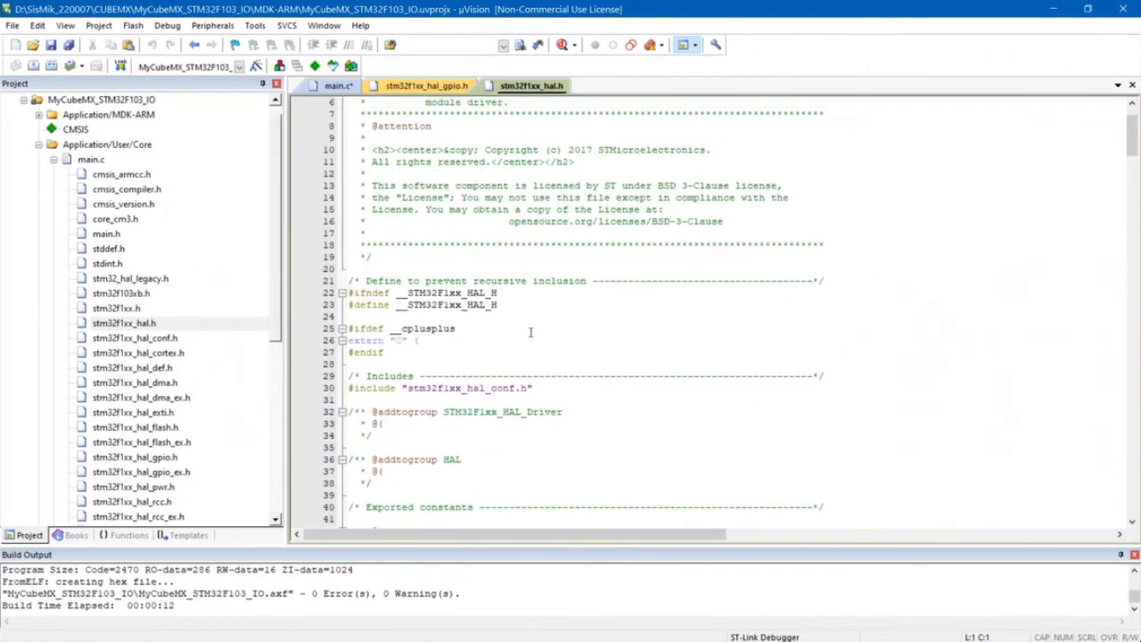
pyautogui.scroll(-7, 531, 285)
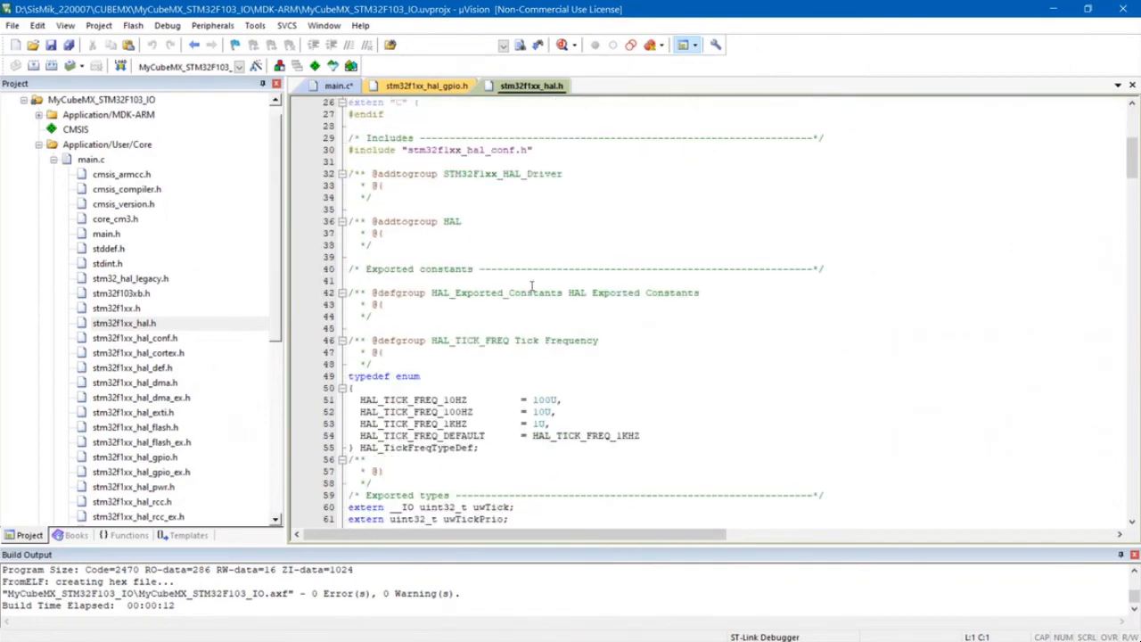
pyautogui.scroll(-8, 531, 286)
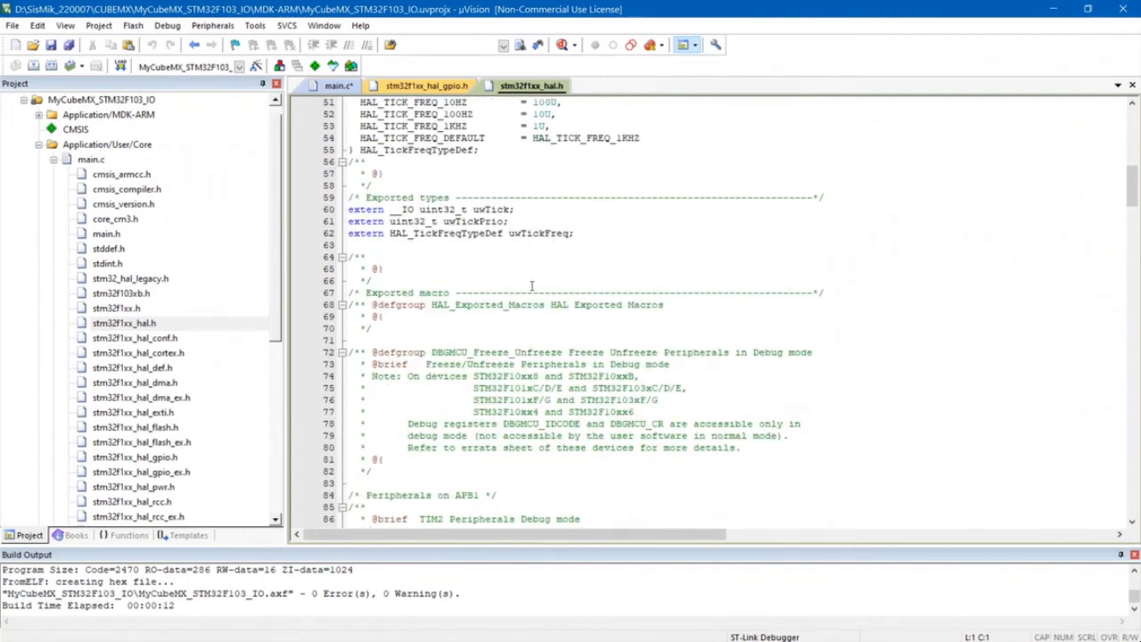
pyautogui.scroll(-20, 531, 285)
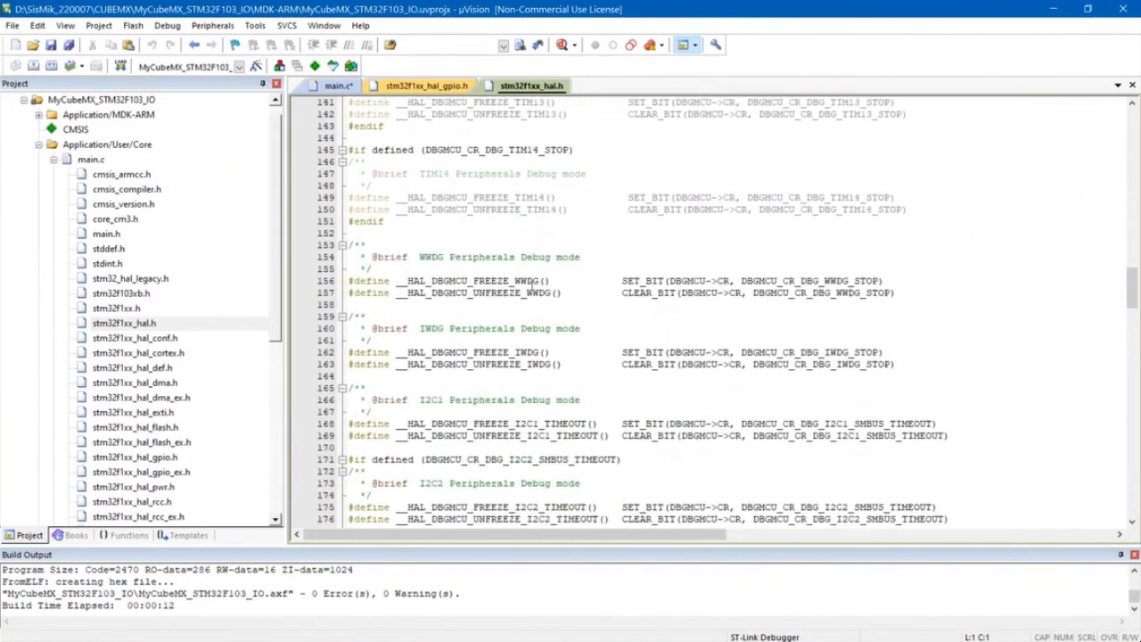
pyautogui.scroll(-20, 531, 285)
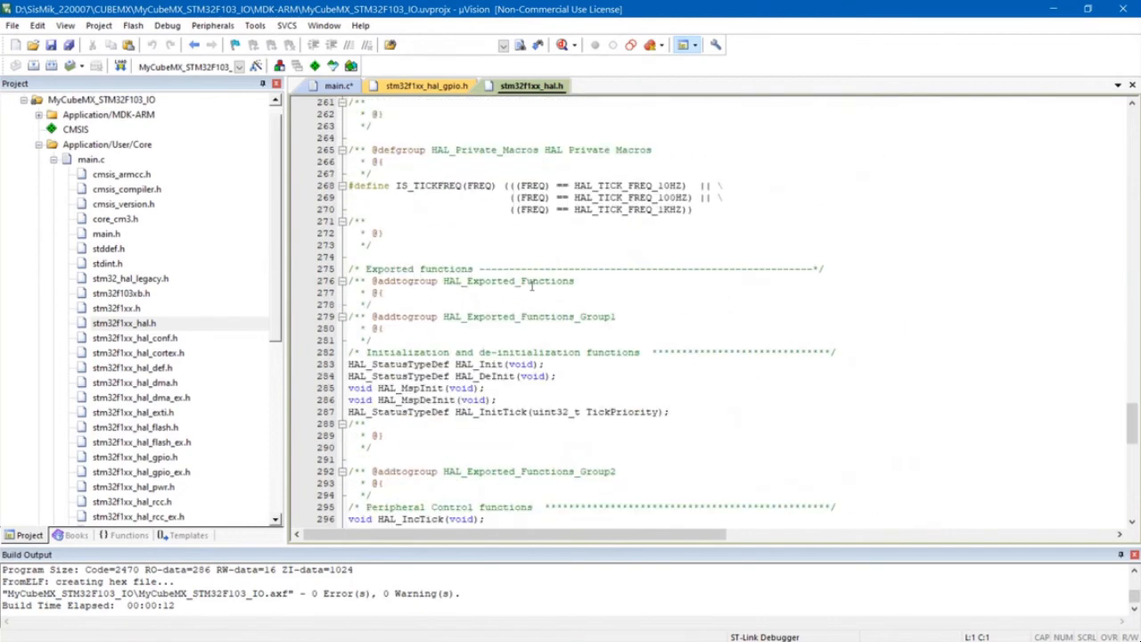
pyautogui.scroll(-7, 531, 285)
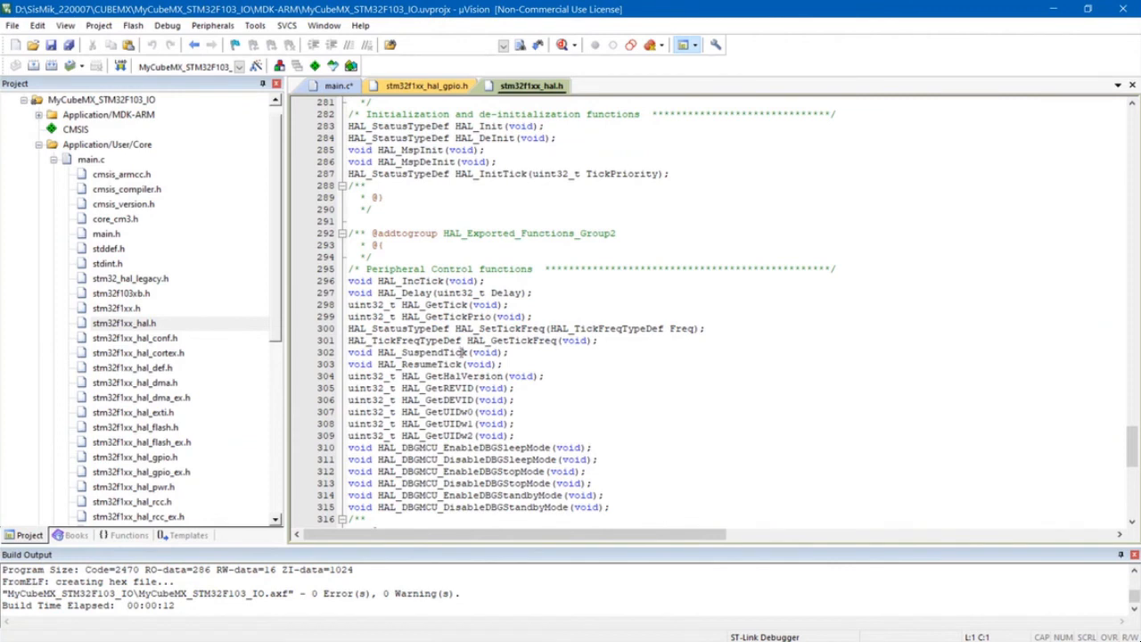
# - Copy the HAL_Delay prototype without its void return type and paste it below the HAL_GPIO_TogglePin call in main.c
pyautogui.moveTo(377, 292); pyautogui.dragTo(535, 293)
pyautogui.hotkey('ctrl', 'c')
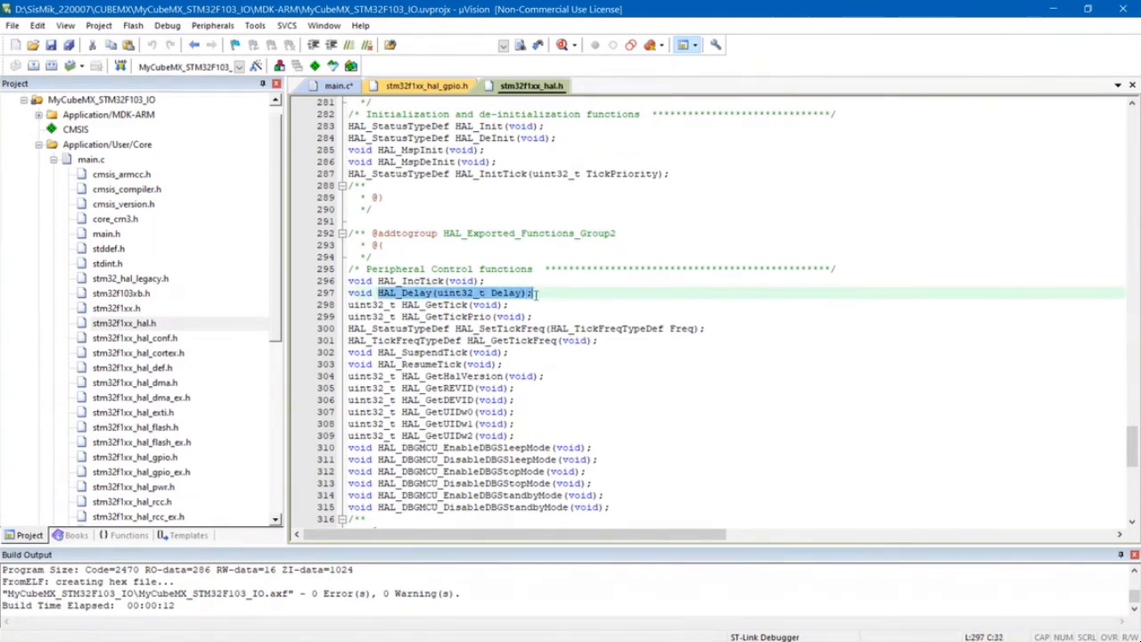
pyautogui.rightClick(513, 303)
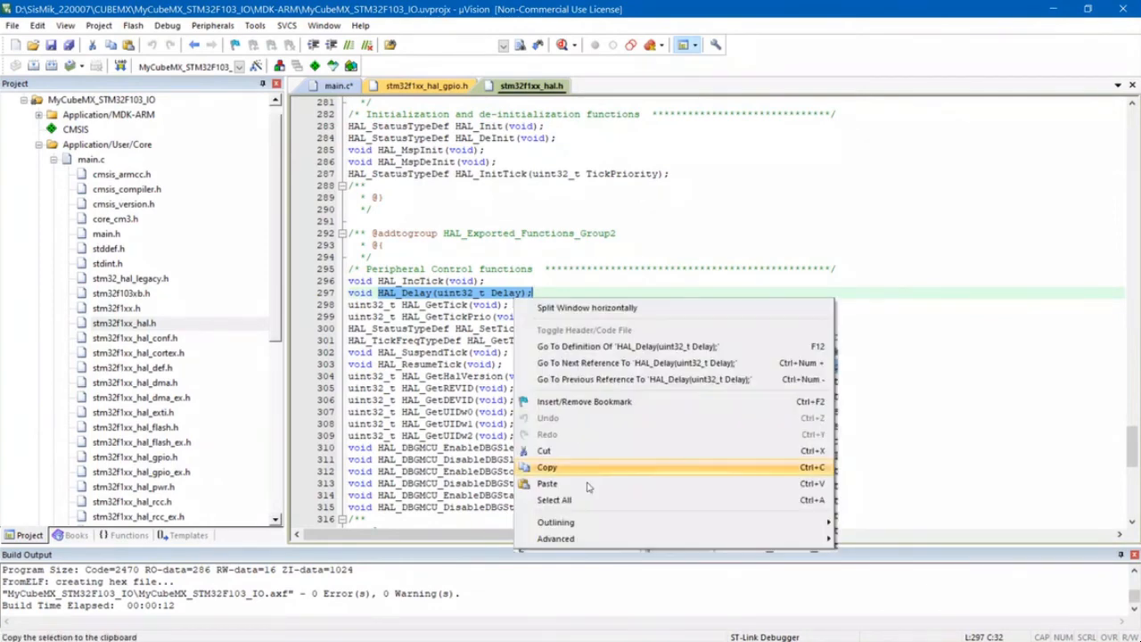
pyautogui.press('Escape')
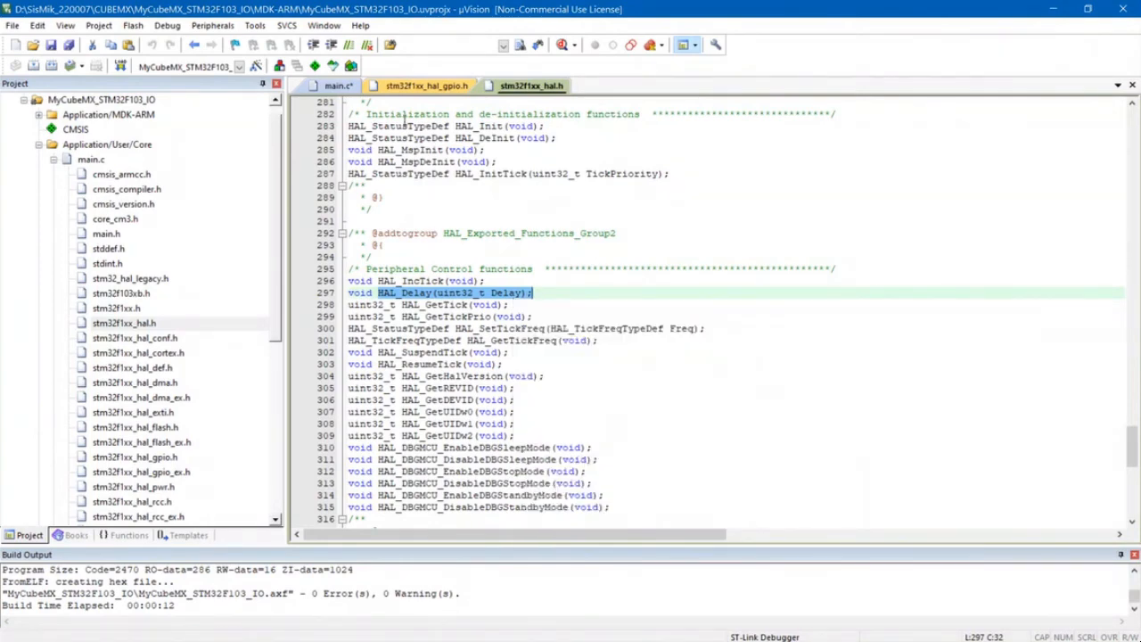
pyautogui.click(349, 90)
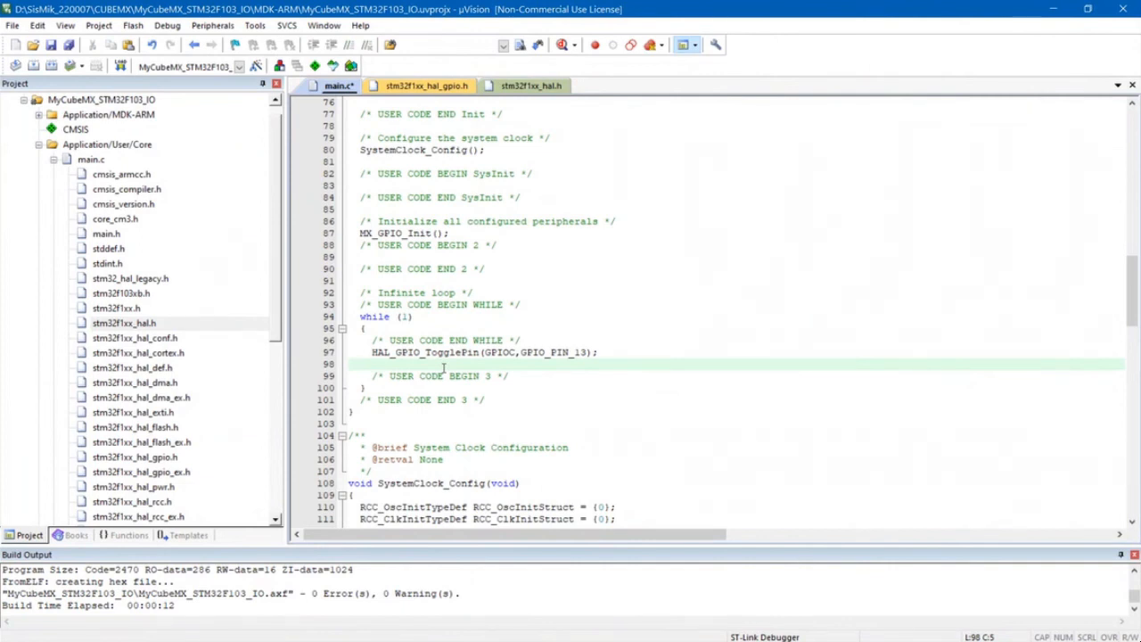
pyautogui.hotkey('ctrl', 'v')
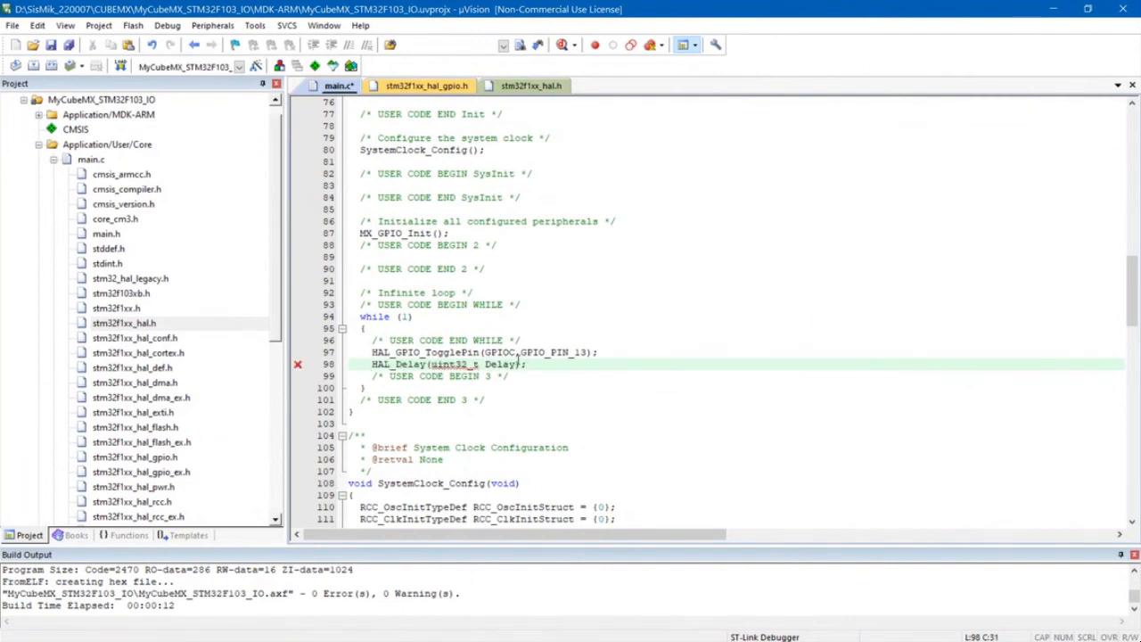
# - Replace the HAL_Delay argument, including its uint32_t type, with the variable lama_Delay
pyautogui.moveTo(514, 363); pyautogui.dragTo(430, 364)
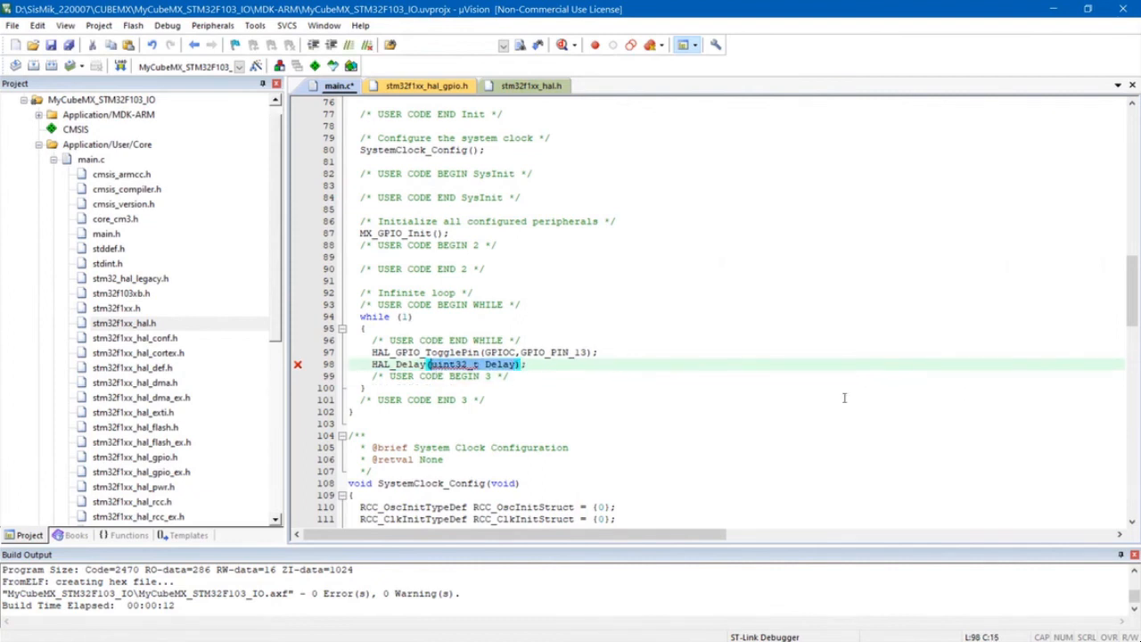
pyautogui.write('1000')
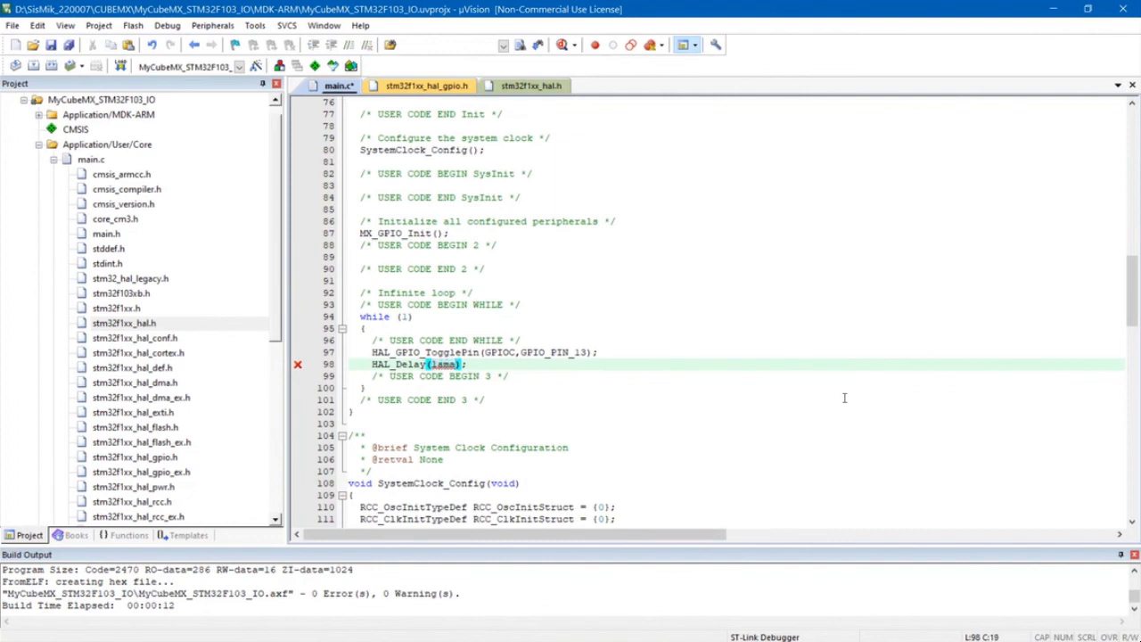
pyautogui.write('_Delay')
# - Check the HAL_Delay parameter type in stm32f1xx_hal.h and declare uint32_t lamadelay; under the Private variables comment in main.c
pyautogui.click(531, 87)
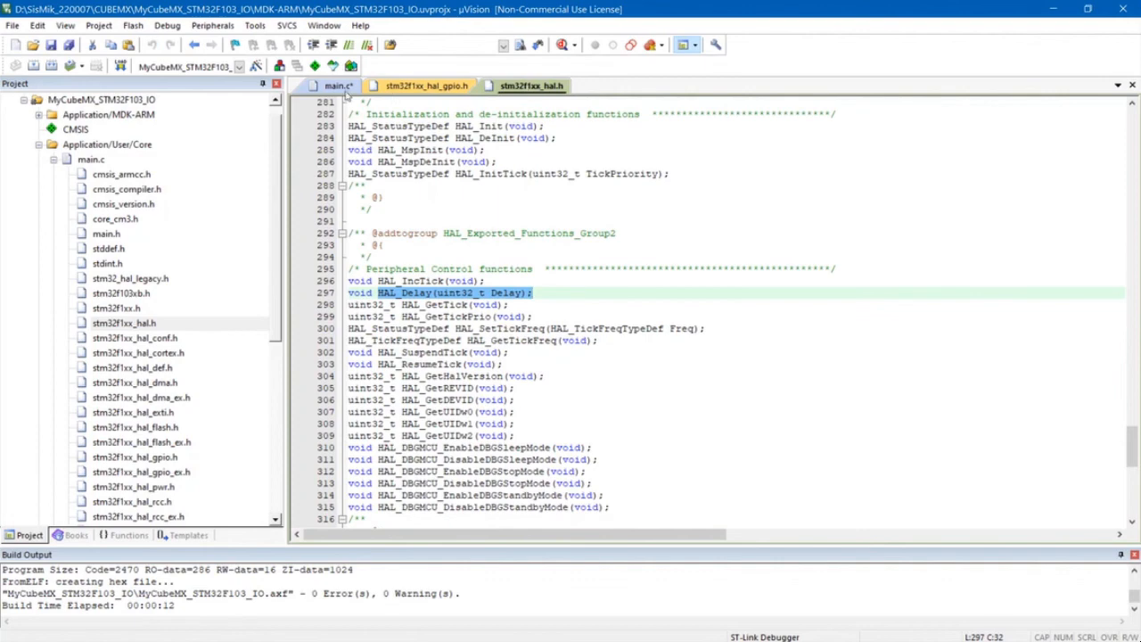
pyautogui.click(337, 85)
pyautogui.scroll(20, 419, 389)
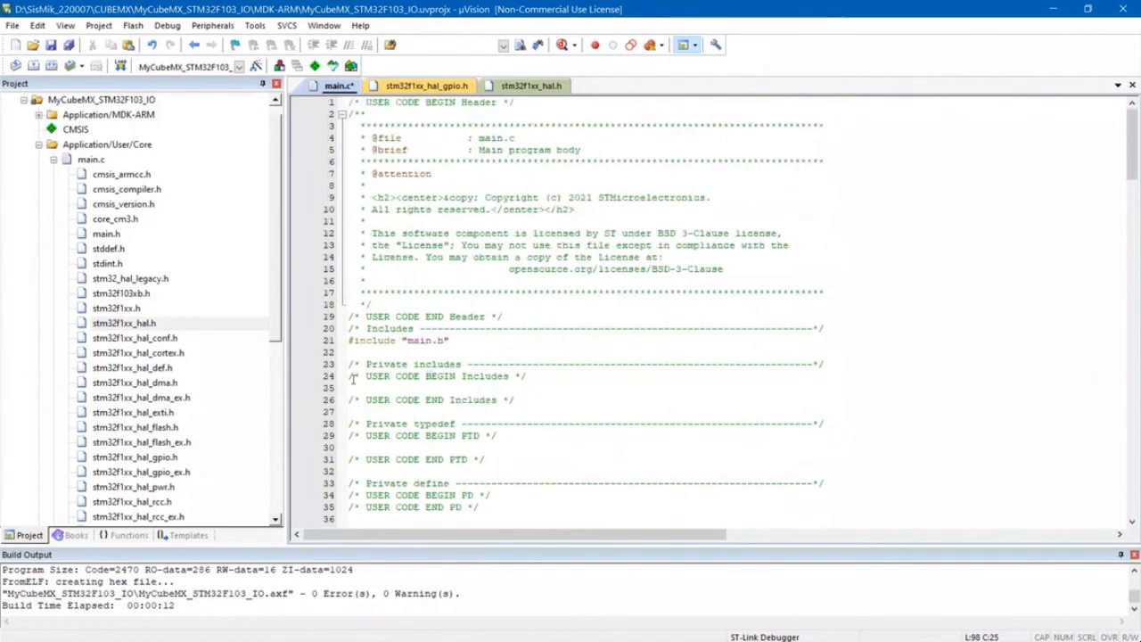
pyautogui.scroll(-5, 406, 285)
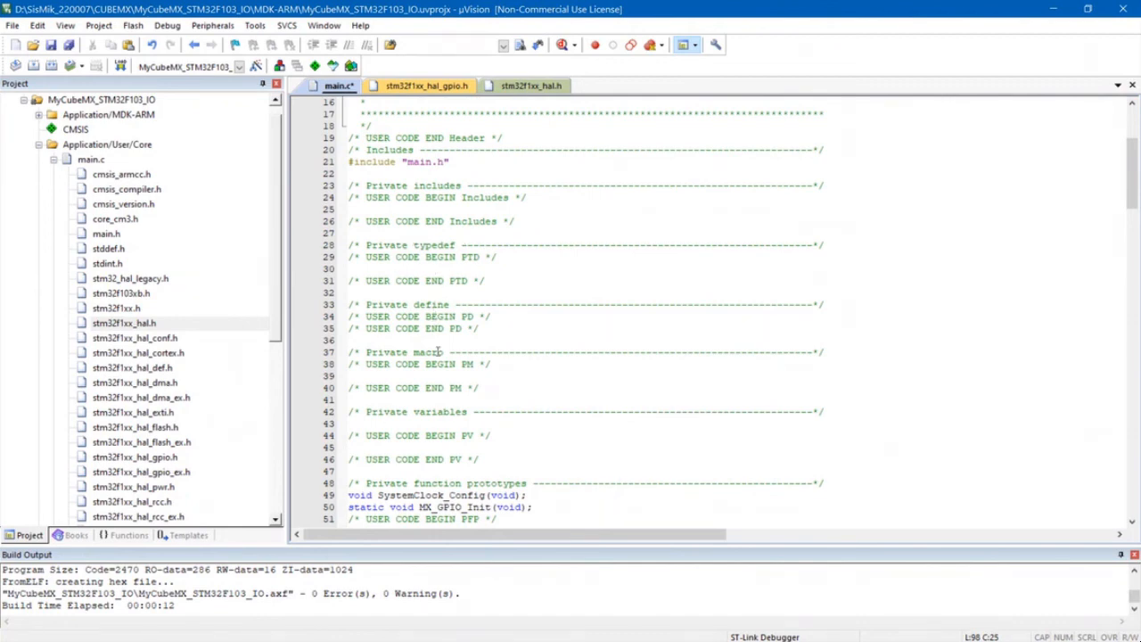
pyautogui.click(359, 425)
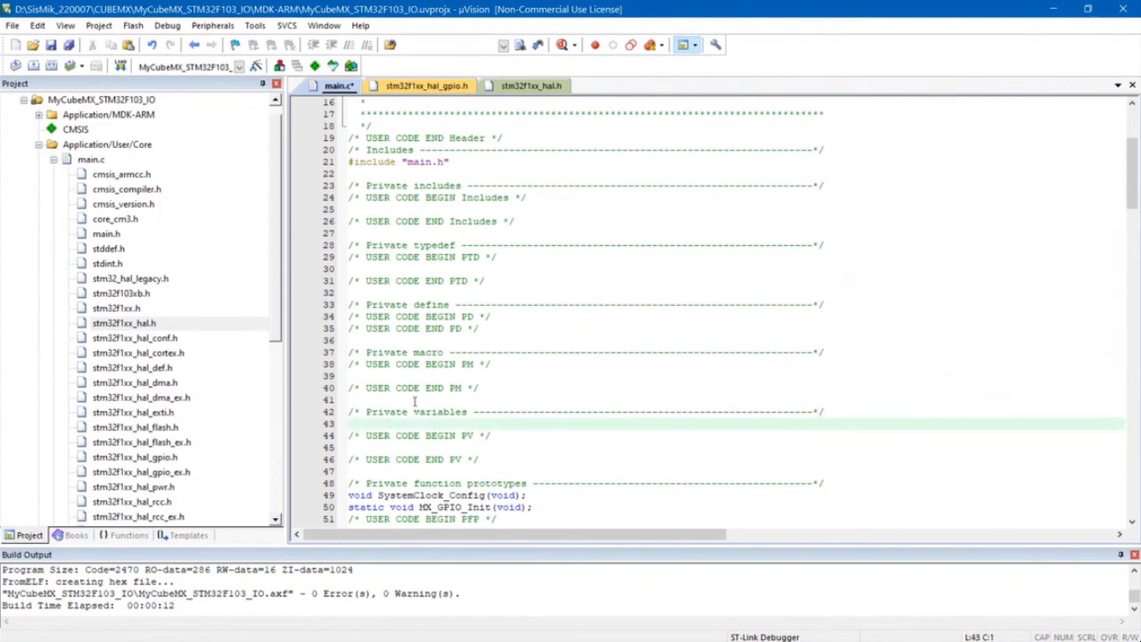
pyautogui.click(356, 174)
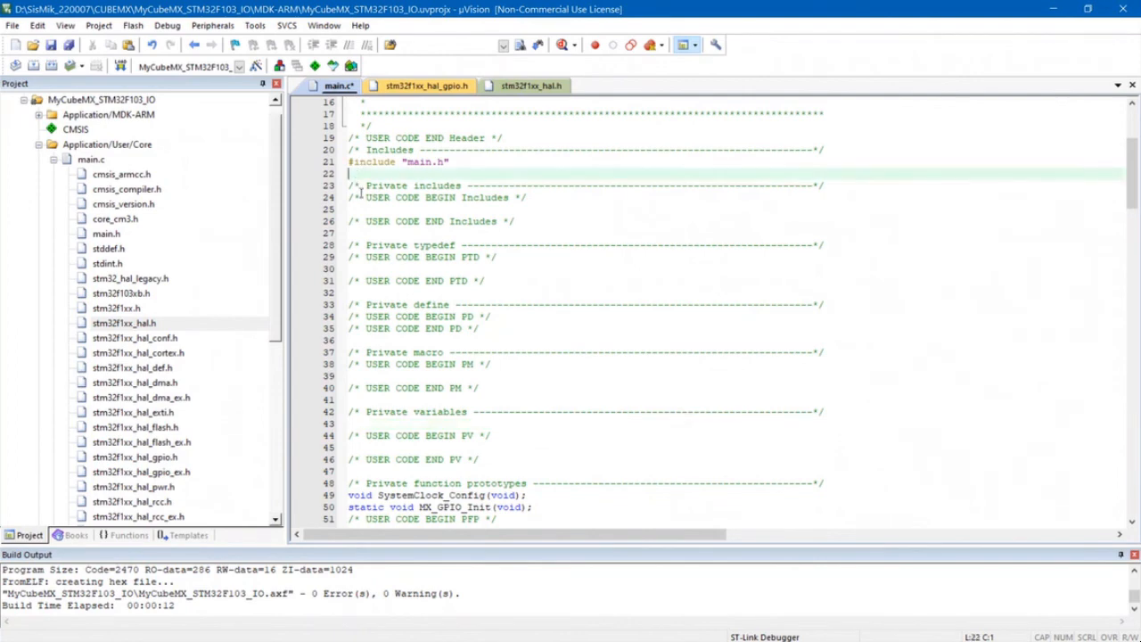
pyautogui.click(355, 425)
pyautogui.write('uint')
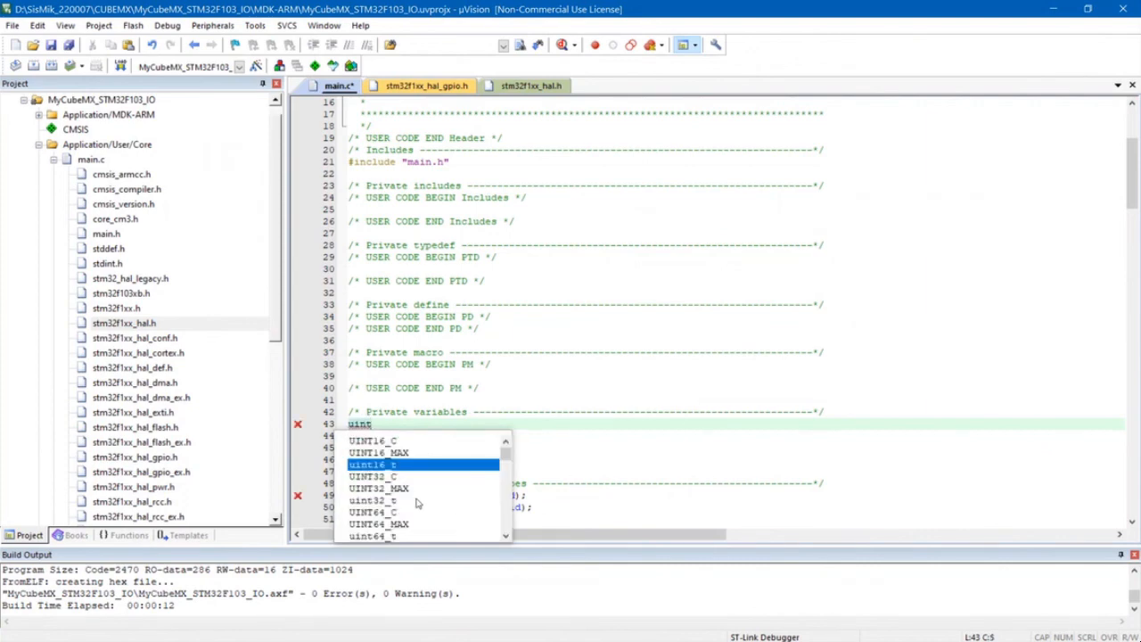
pyautogui.doubleClick(393, 501)
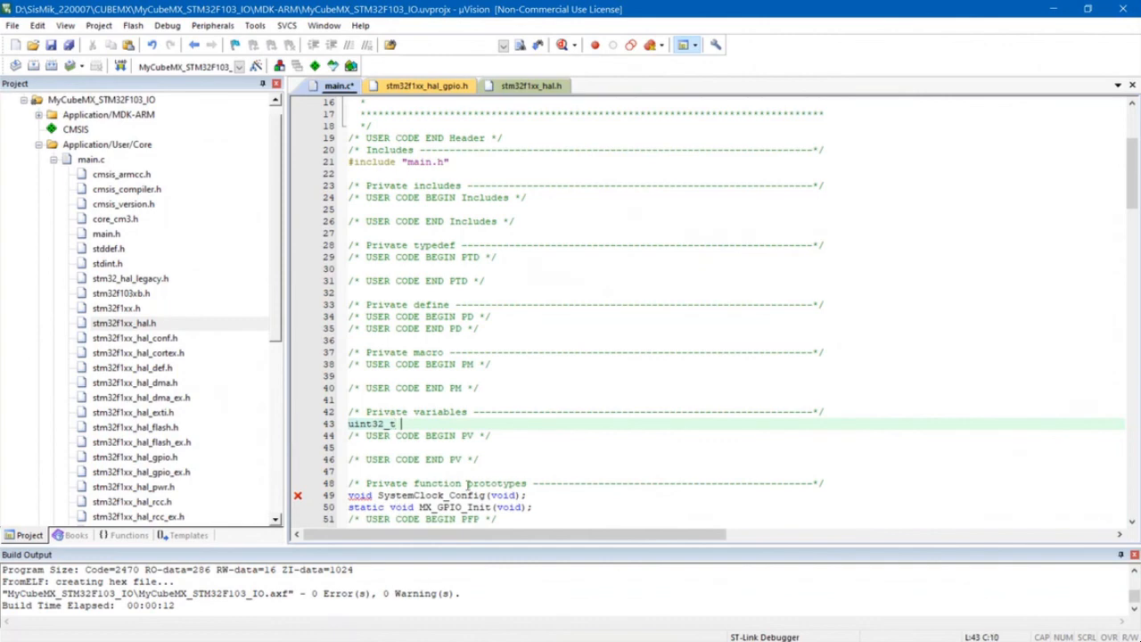
pyautogui.write('lamp')
pyautogui.write('delay')
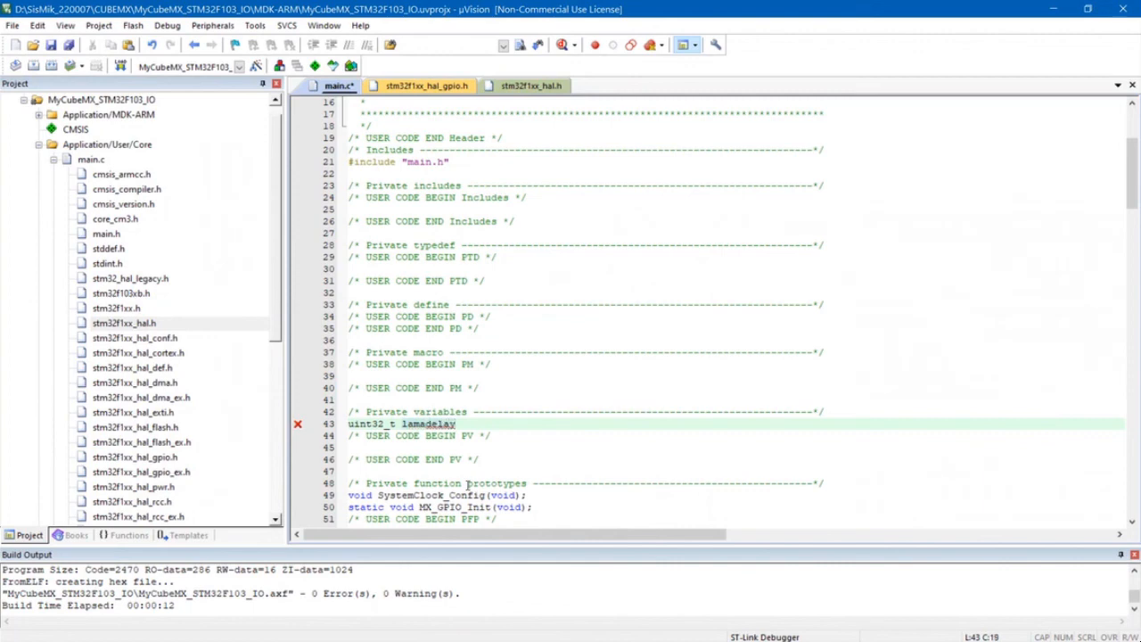
pyautogui.write(';')
# - Compare the declared variable name with the HAL_Delay argument and rename the variable in its declaration to lama_Delay
pyautogui.scroll(-10, 472, 486)
pyautogui.scroll(-8, 485, 457)
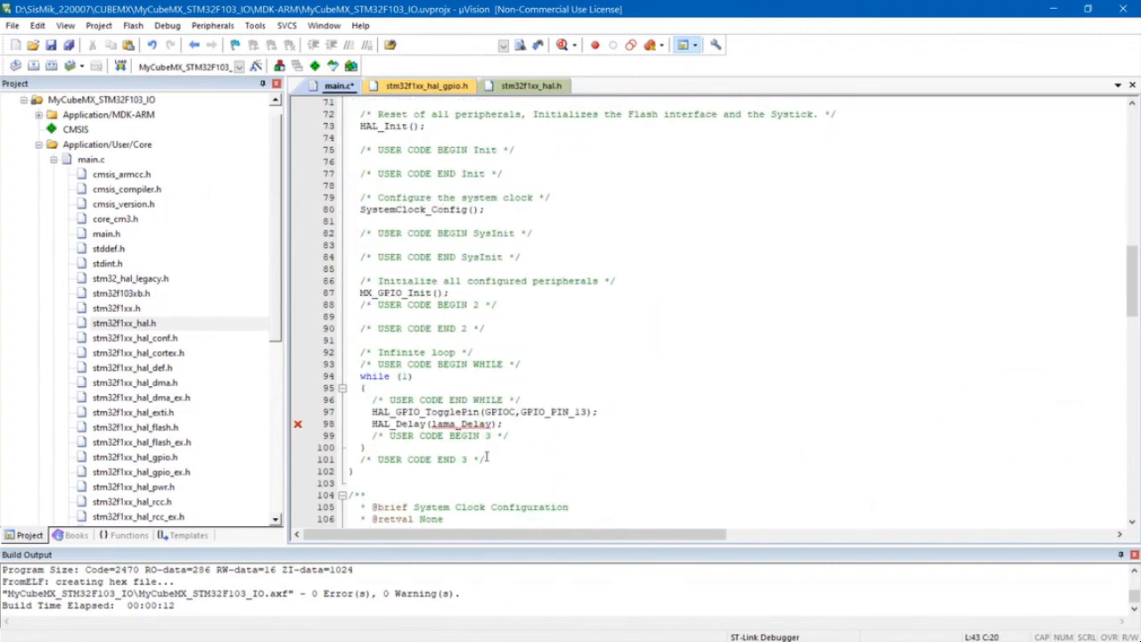
pyautogui.scroll(15, 486, 457)
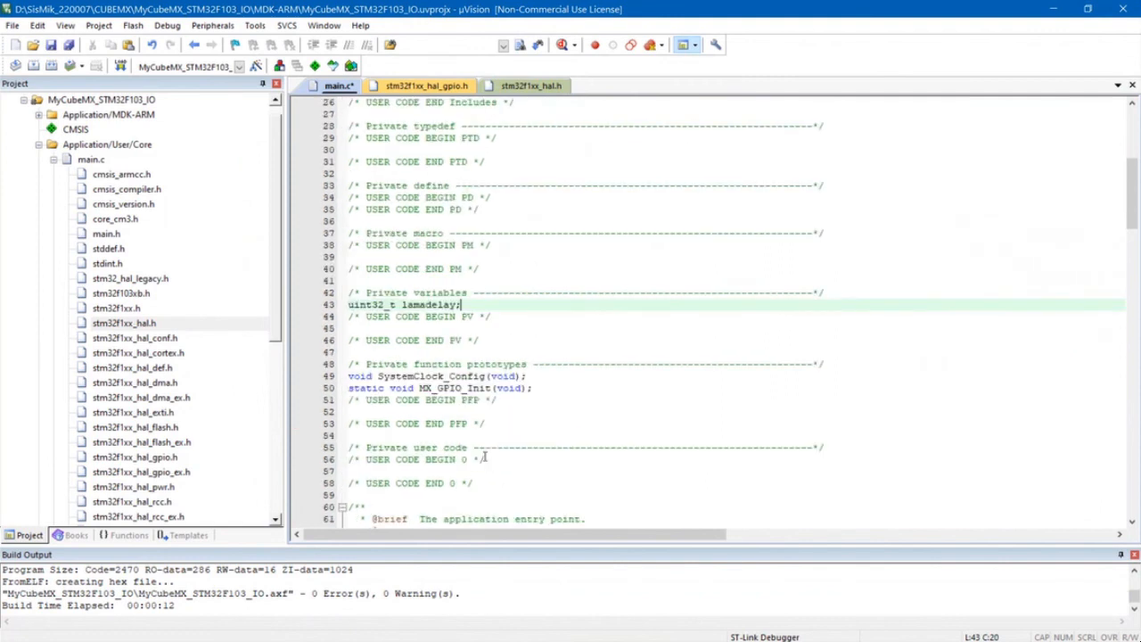
pyautogui.press('Left')
pyautogui.press('Left')
pyautogui.press('Left')
pyautogui.press('Left')
pyautogui.press('Left')
pyautogui.press('BackSpace')
pyautogui.write('_D')
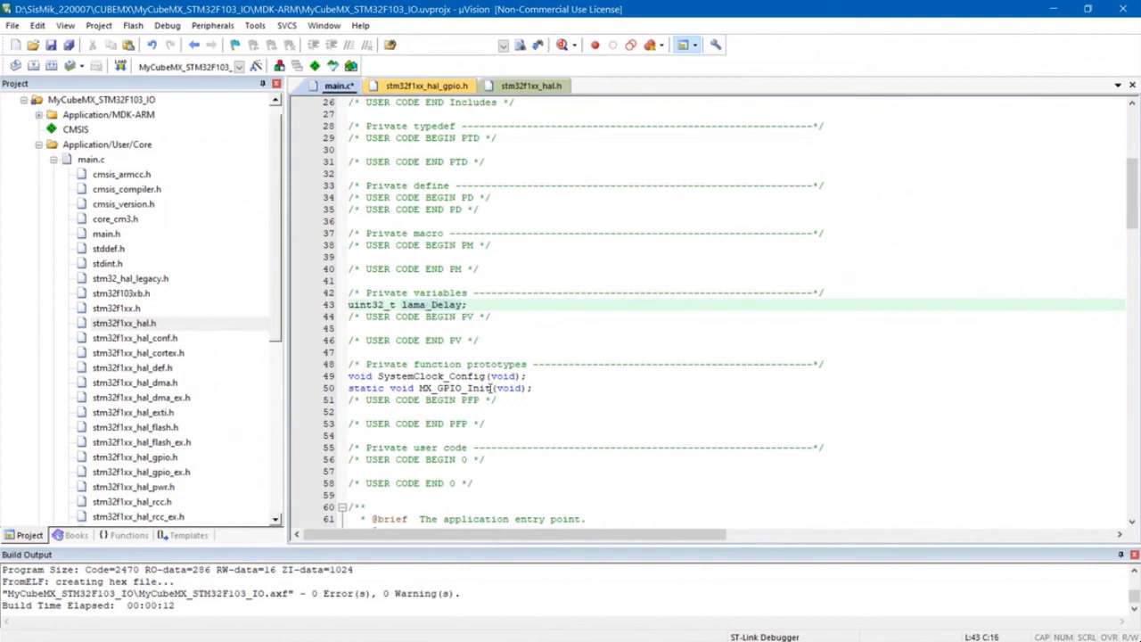
# - Initialize the lama_Delay variable to 500 in its declaration
pyautogui.press('Right')
pyautogui.press('Right')
pyautogui.press('Right')
pyautogui.press('Right')
pyautogui.write('=500')
pyautogui.click(588, 425)
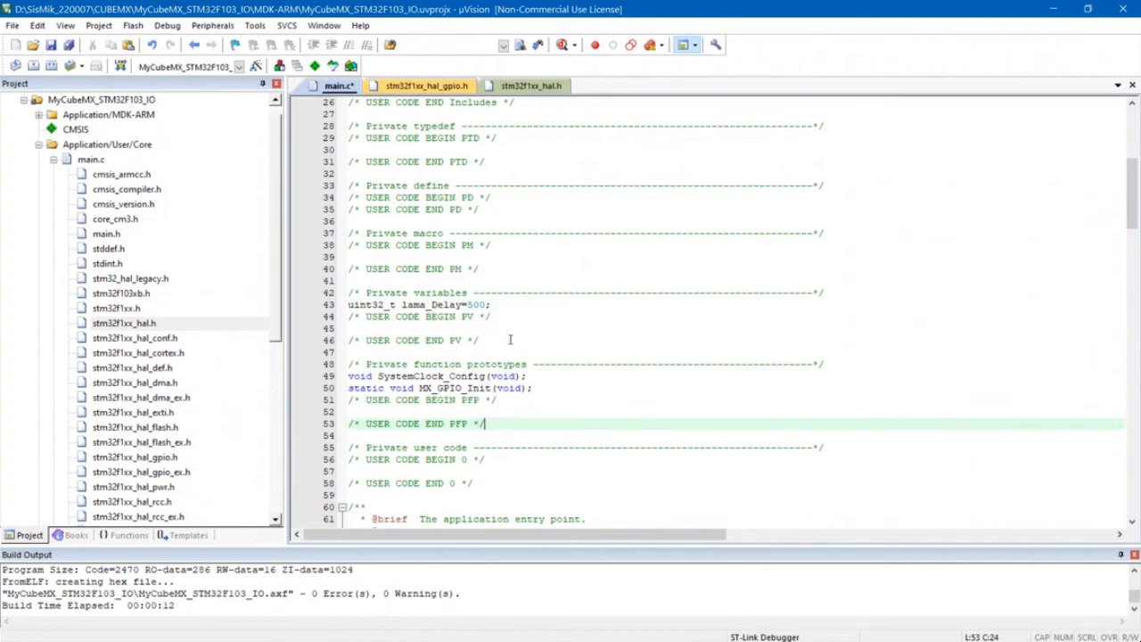
# - Review the while loop code in main.c and build the target
pyautogui.scroll(-18, 509, 338)
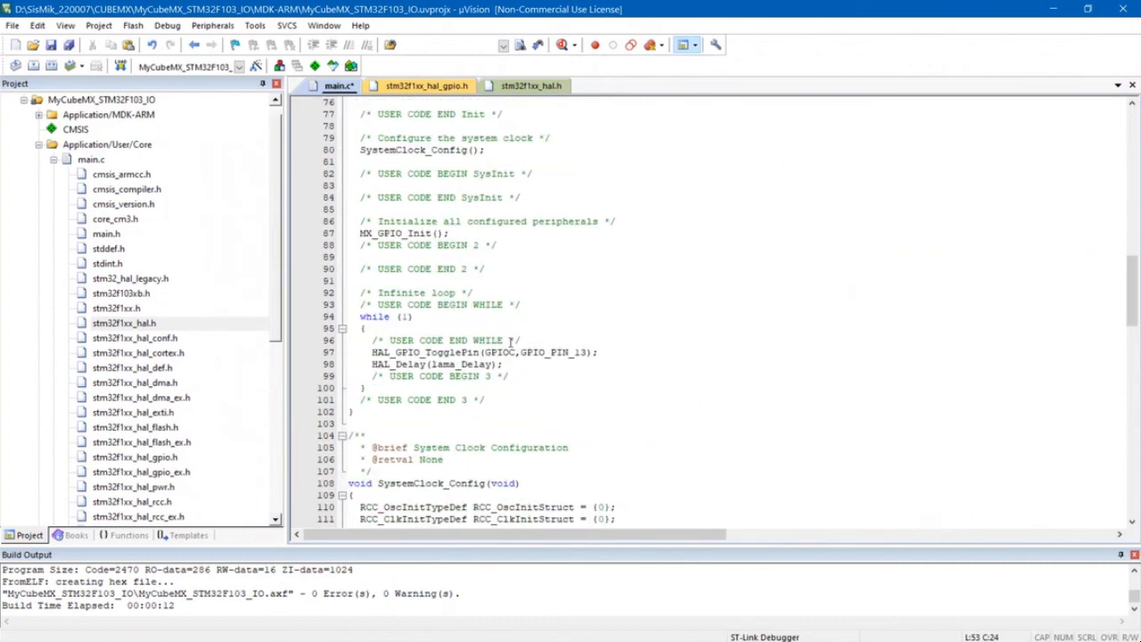
pyautogui.scroll(-2, 509, 341)
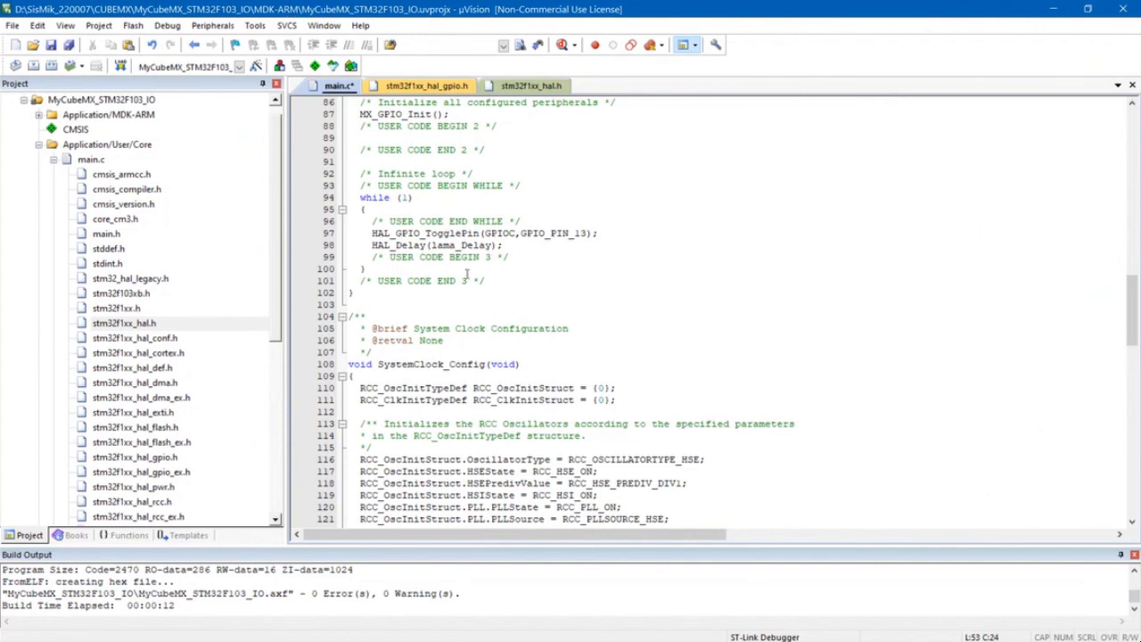
pyautogui.scroll(-3, 471, 303)
pyautogui.scroll(-3, 471, 303)
pyautogui.scroll(7, 463, 276)
pyautogui.click(97, 26)
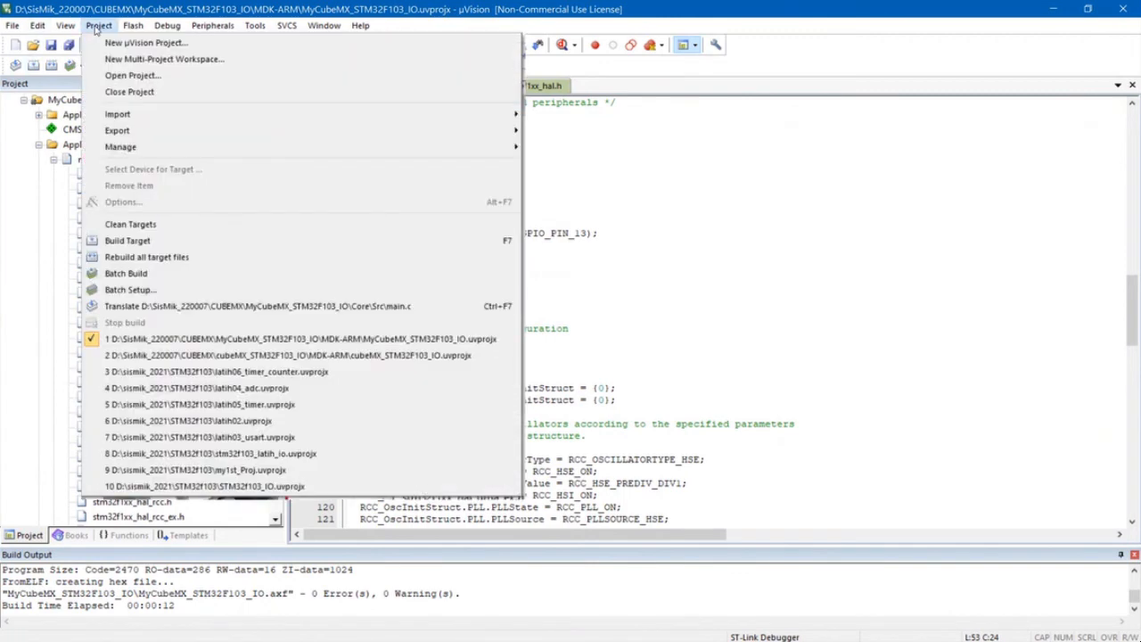
pyautogui.click(134, 242)
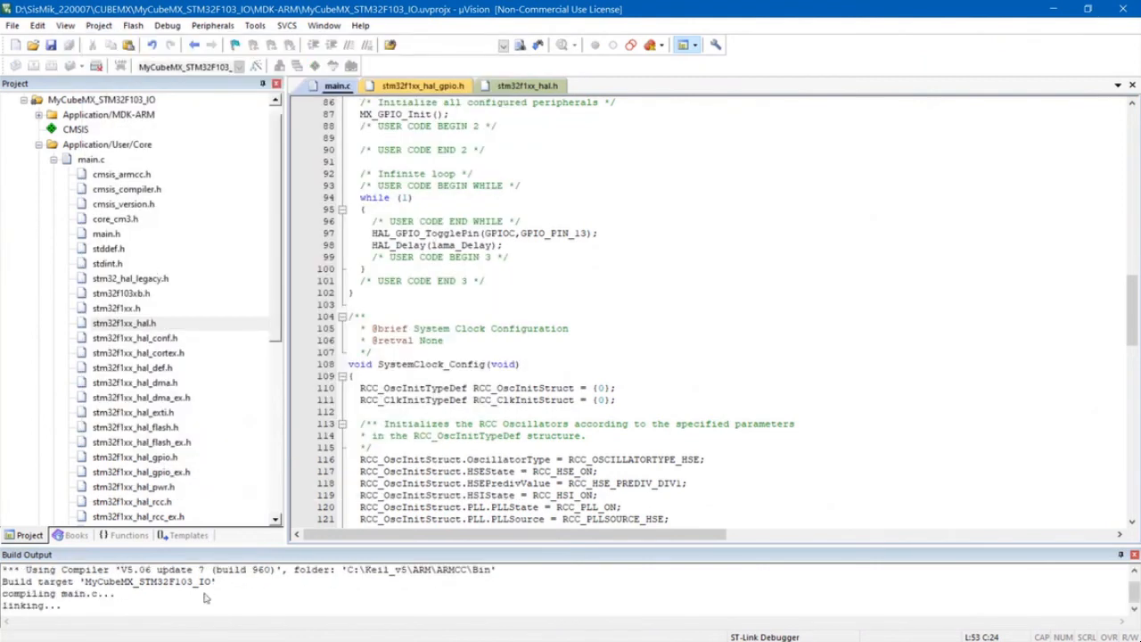
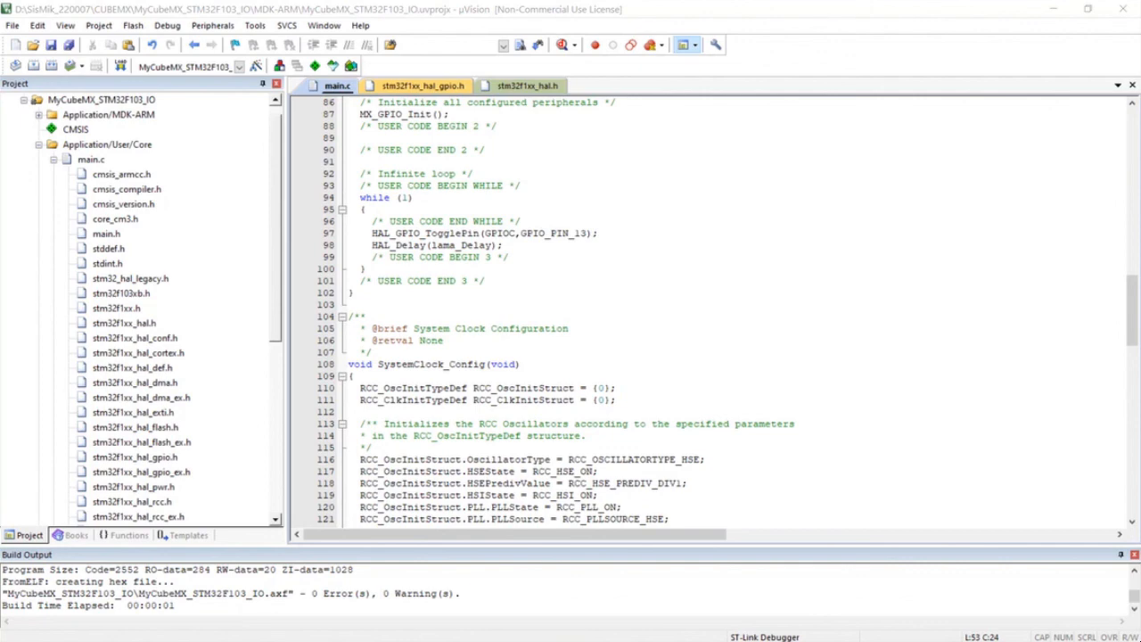
# - Bring the USBCam view of the board on screen and download the built program to the STM32F103's flash memory
pyautogui.moveTo(444, 395); pyautogui.dragTo(772, 228)
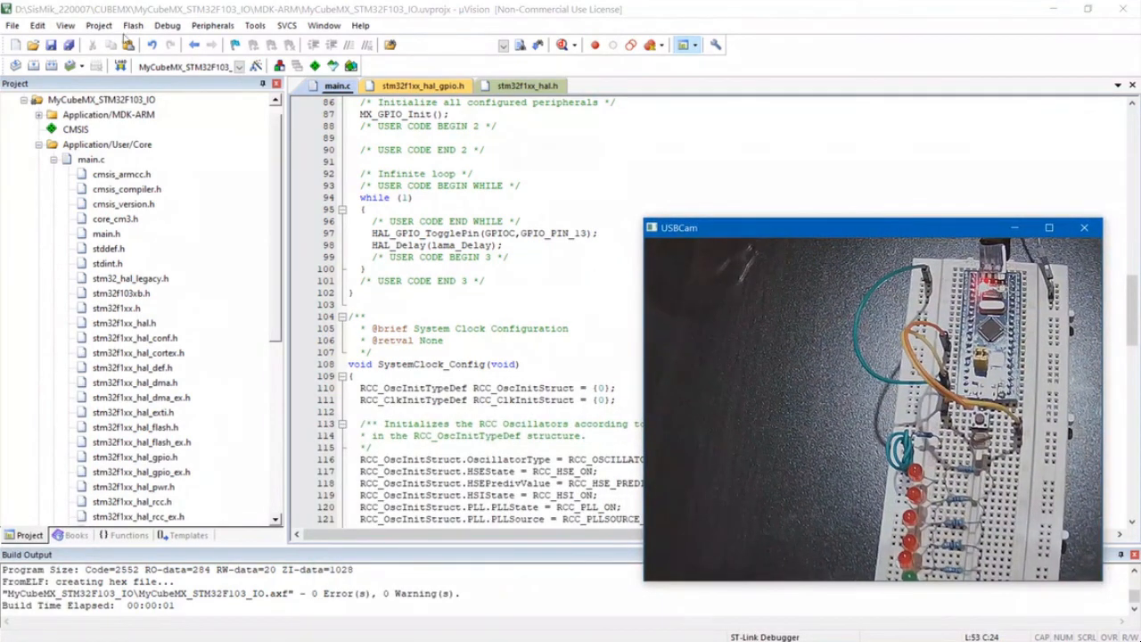
pyautogui.click(133, 25)
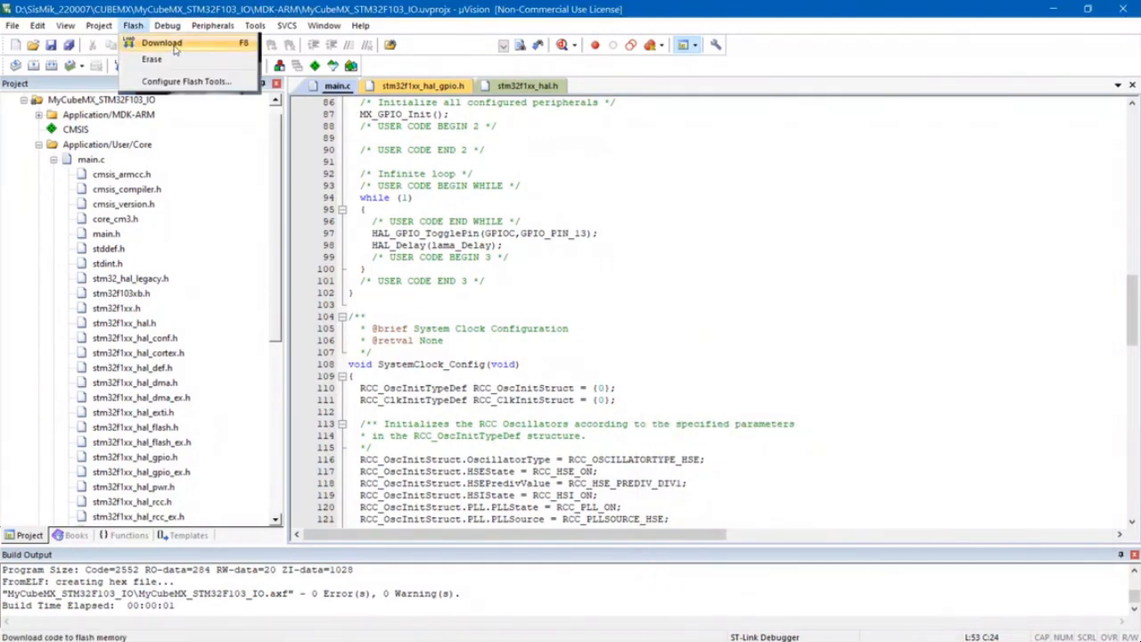
pyautogui.click(175, 44)
pyautogui.click(167, 46)
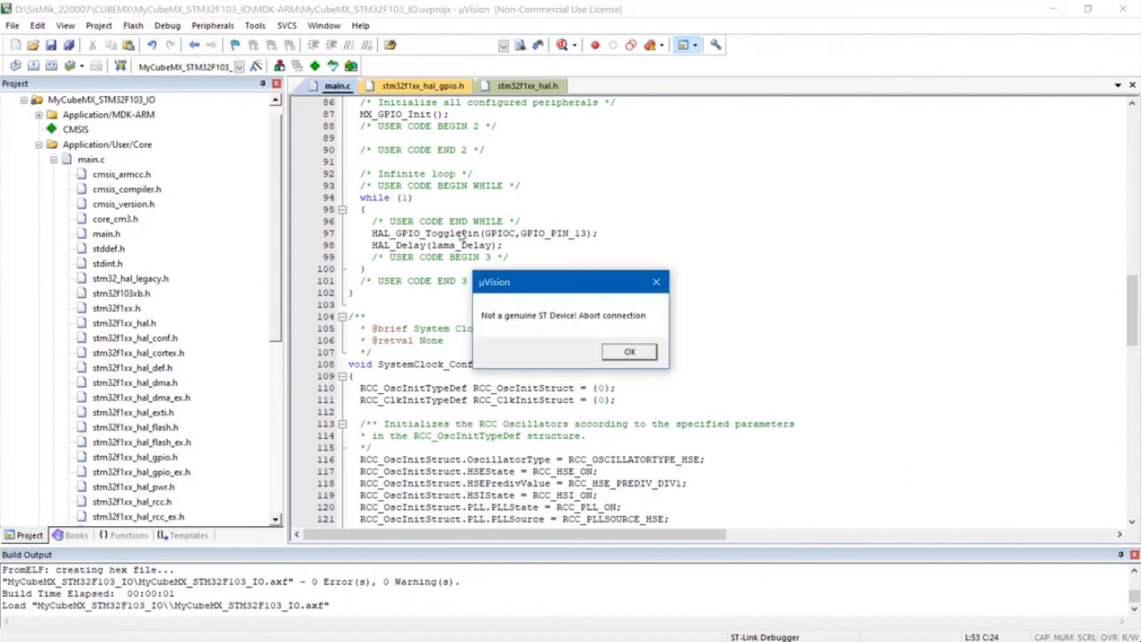
pyautogui.click(630, 352)
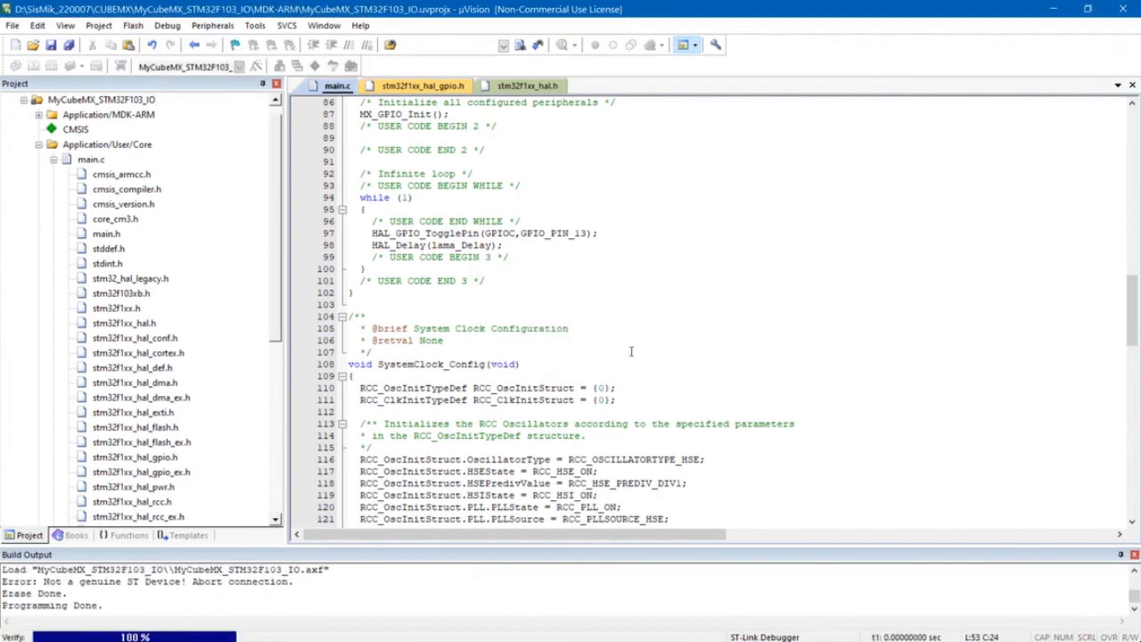